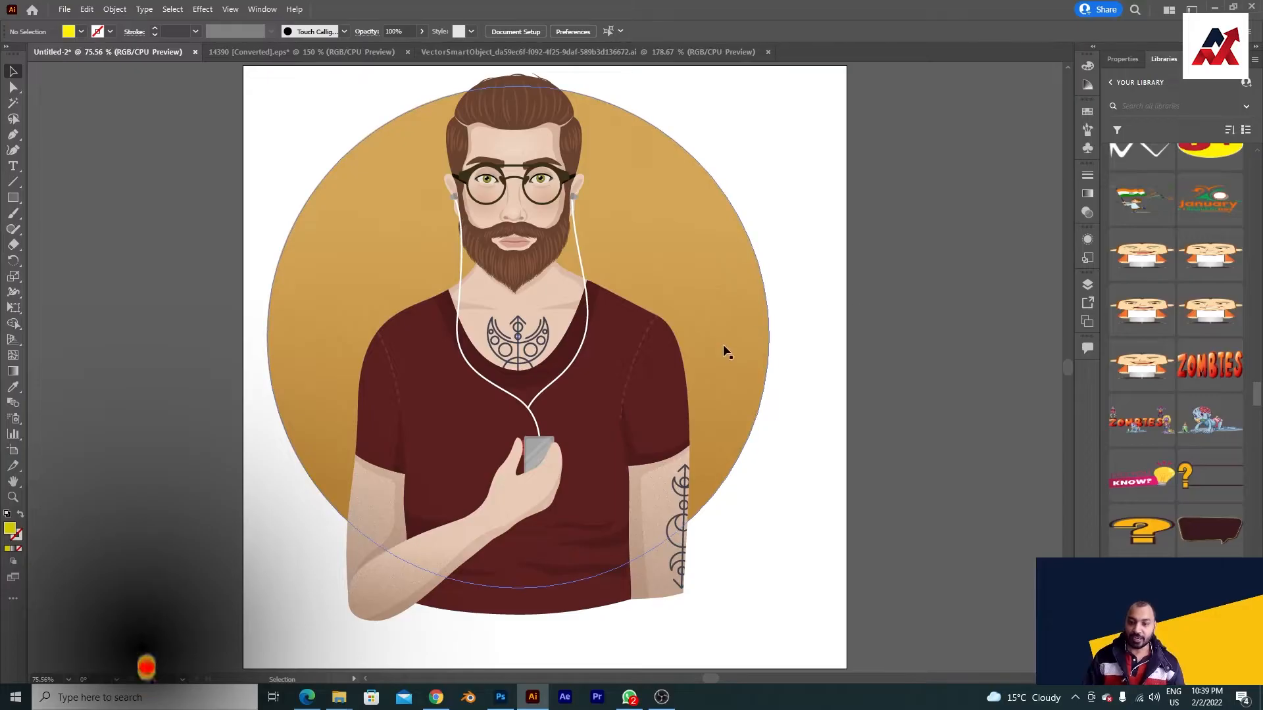
# Examine the grain shading of the man illustration up close on the arms, shirt and face, and as a whole
pyautogui.press('z')
pyautogui.click(394, 335)
pyautogui.click(504, 337)
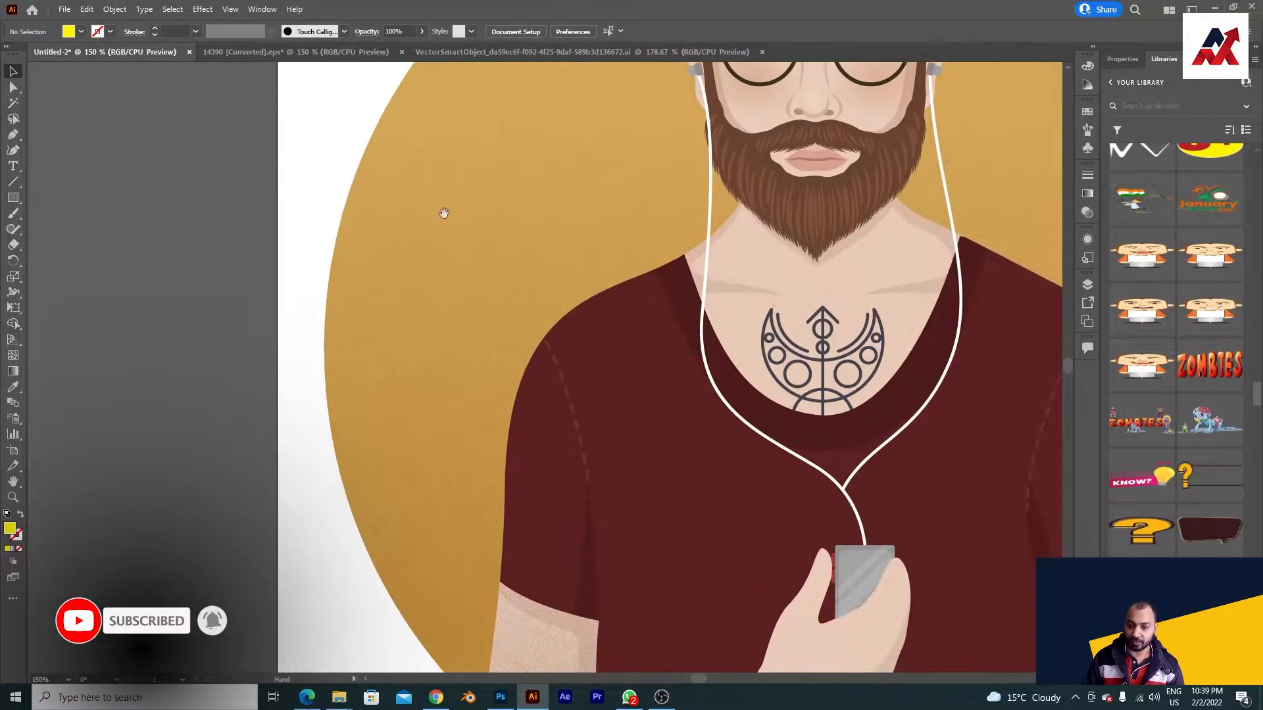
pyautogui.moveTo(498, 402); pyautogui.dragTo(417, 263)
pyautogui.moveTo(484, 434); pyautogui.dragTo(390, 255)
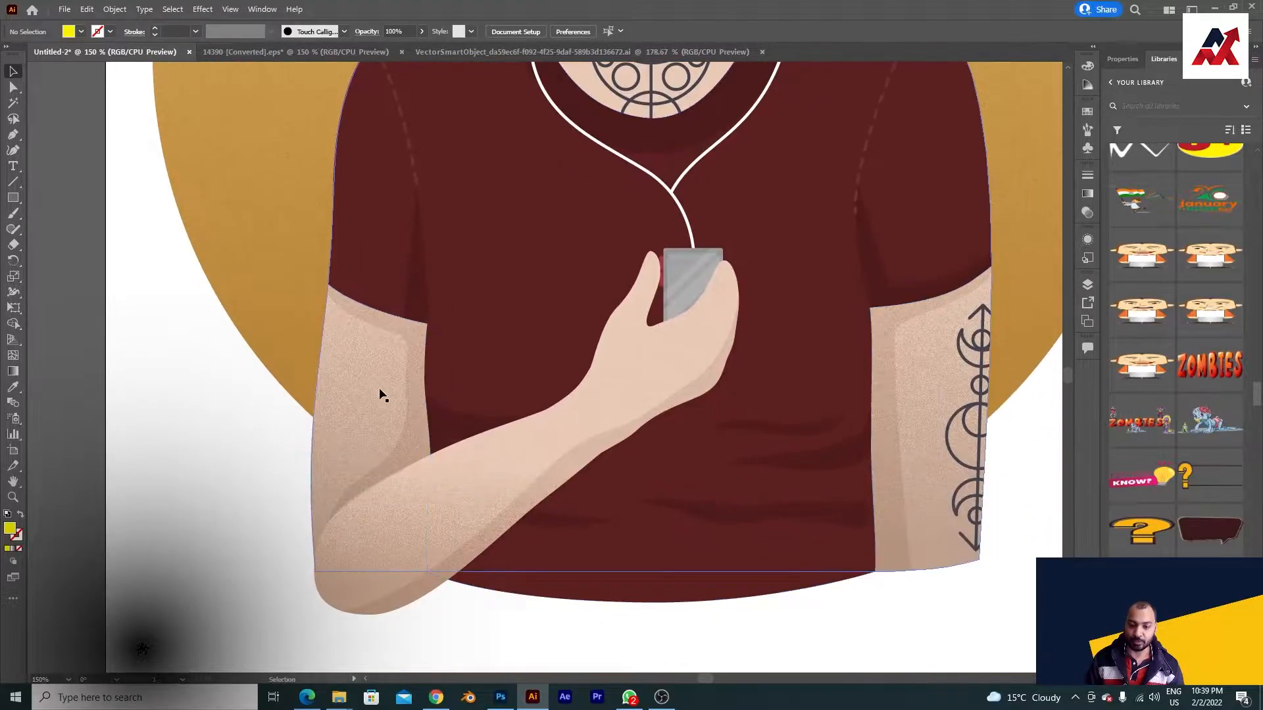
pyautogui.moveTo(552, 388); pyautogui.dragTo(485, 483)
pyautogui.moveTo(647, 231); pyautogui.dragTo(575, 390)
pyautogui.moveTo(561, 232); pyautogui.dragTo(592, 428)
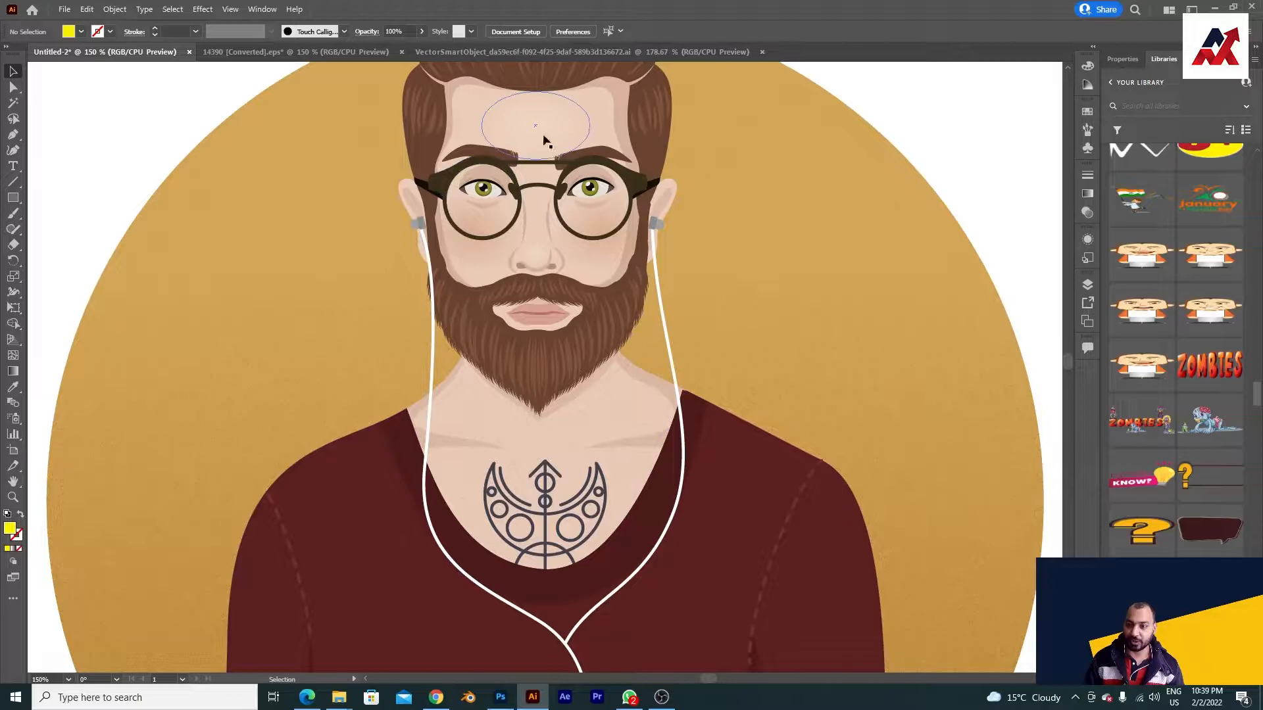
pyautogui.hotkey('ctrl', '-')
pyautogui.hotkey('ctrl', '-')
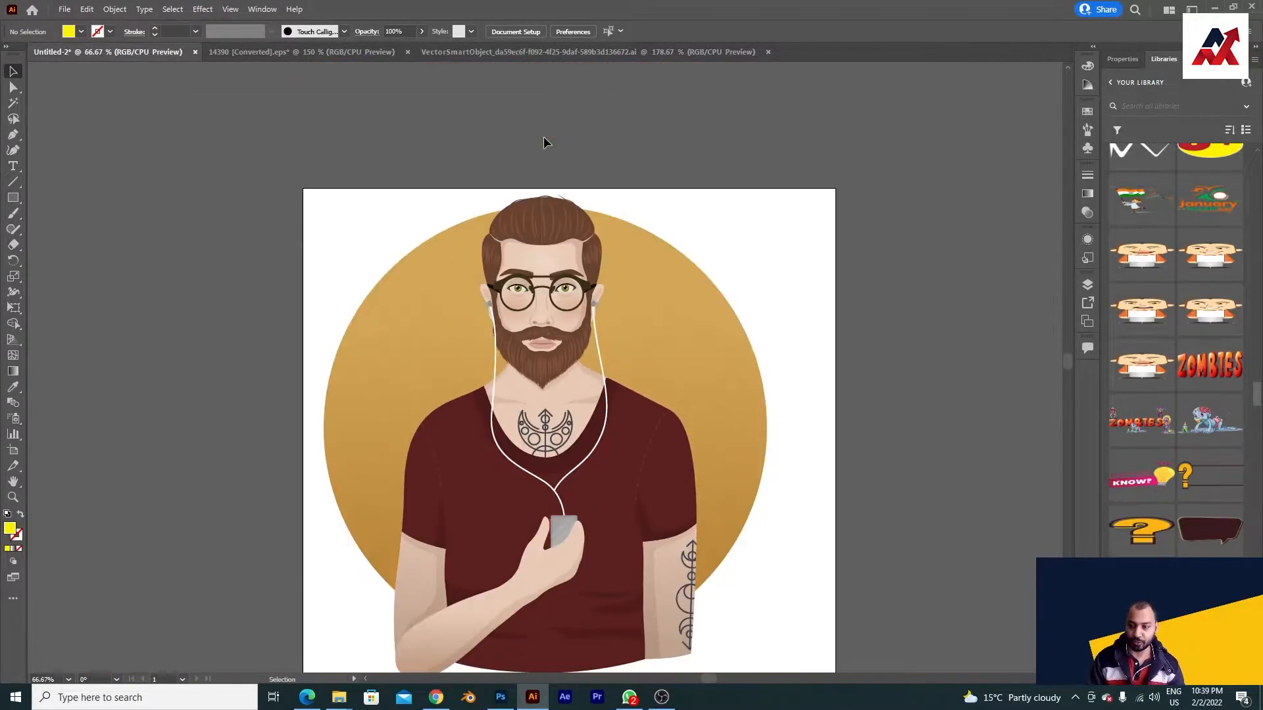
pyautogui.moveTo(622, 339); pyautogui.dragTo(574, 273)
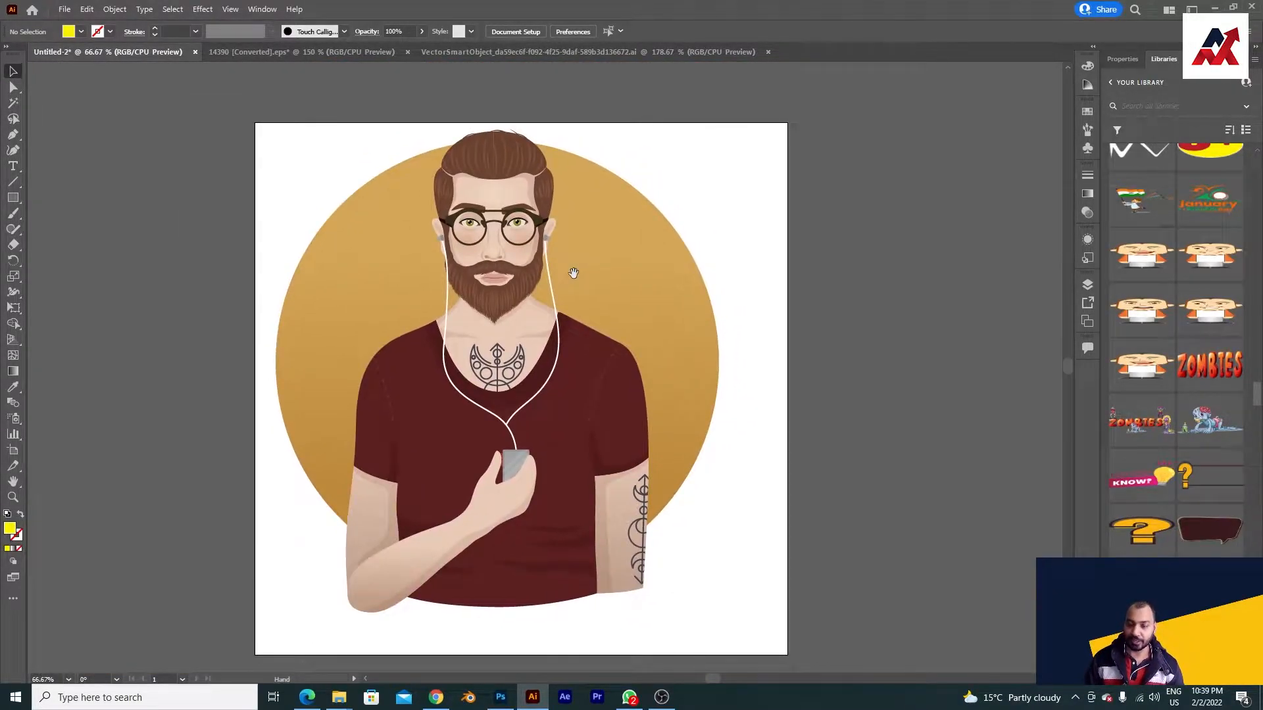
# Delete the man illustration from the artboard, leaving the GRAINS lettering beneath it in place
pyautogui.click(523, 313)
pyautogui.press('Delete')
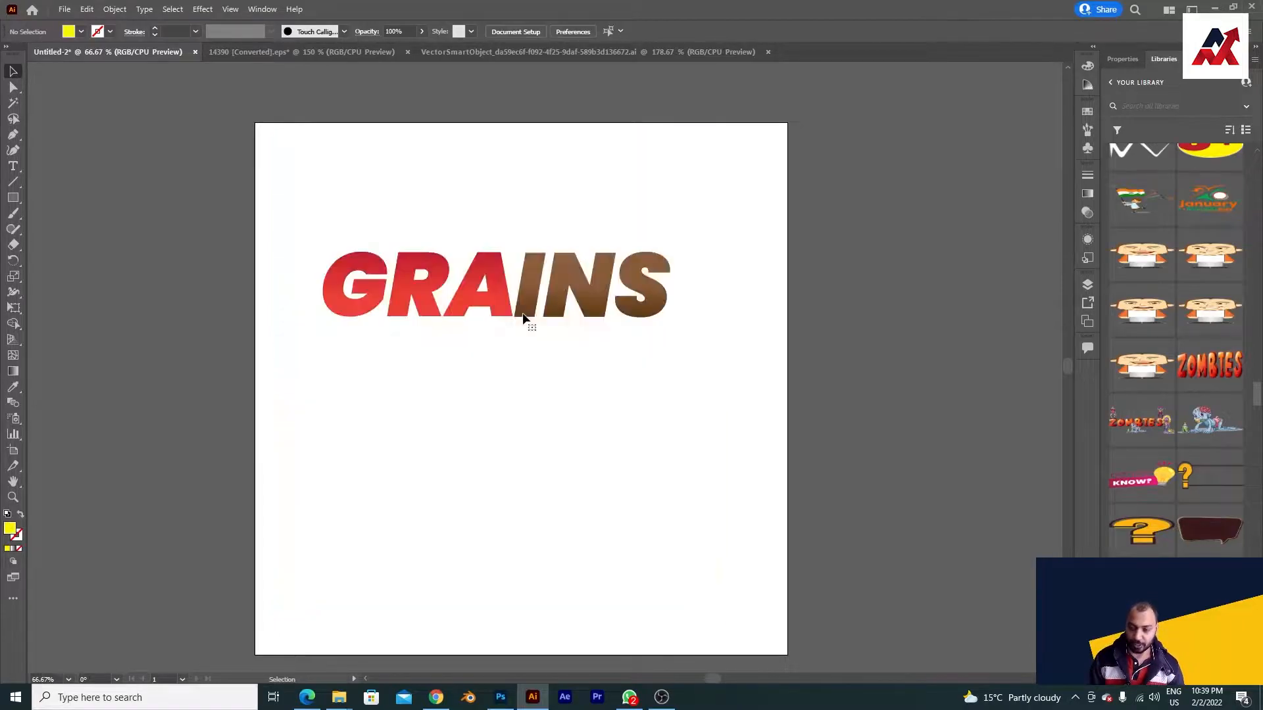
pyautogui.moveTo(759, 246); pyautogui.dragTo(331, 376)
pyautogui.click(659, 168)
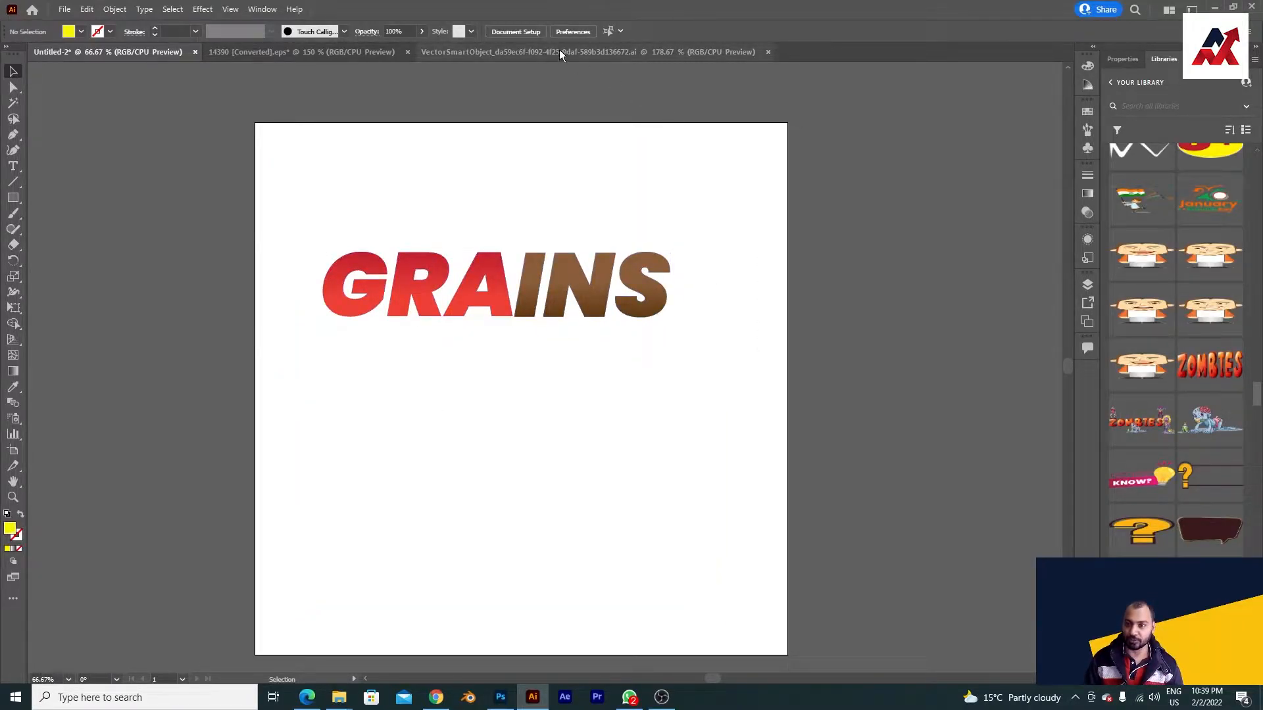
# Close the VectorSmartObject document and view the ungrained man illustration in 14390 [Converted].eps
pyautogui.click(768, 52)
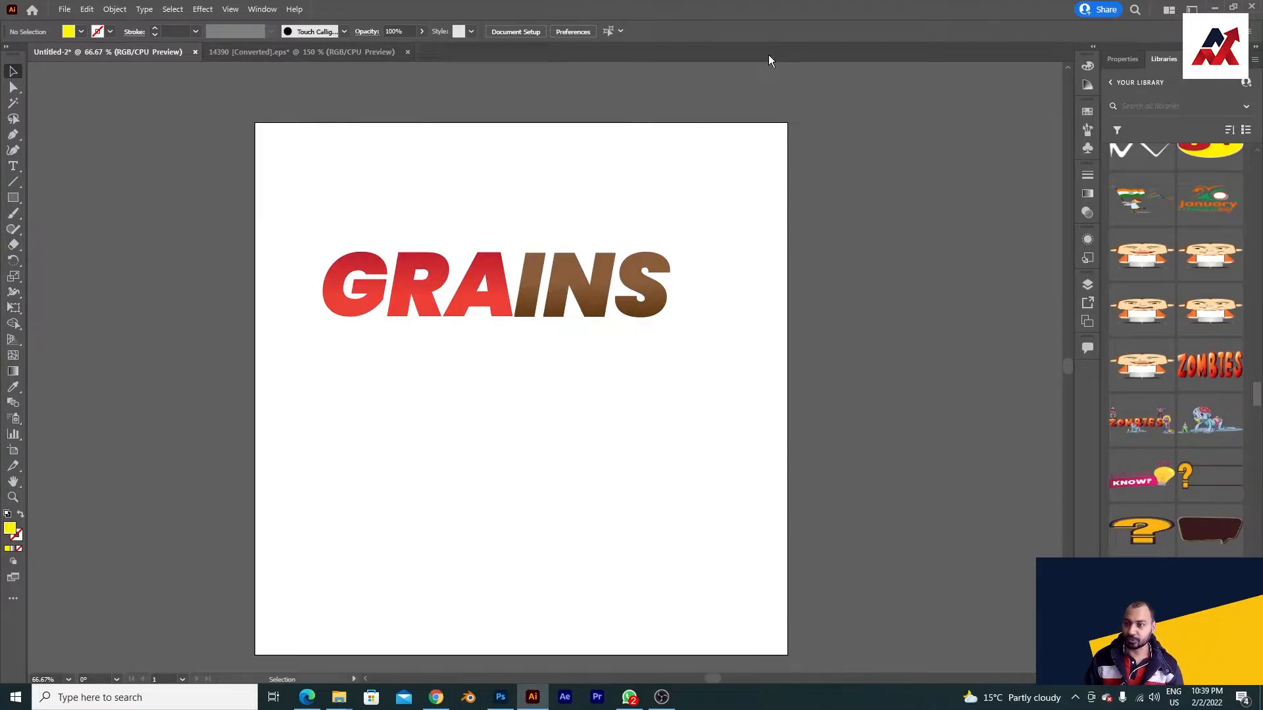
pyautogui.click(369, 61)
pyautogui.click(606, 358)
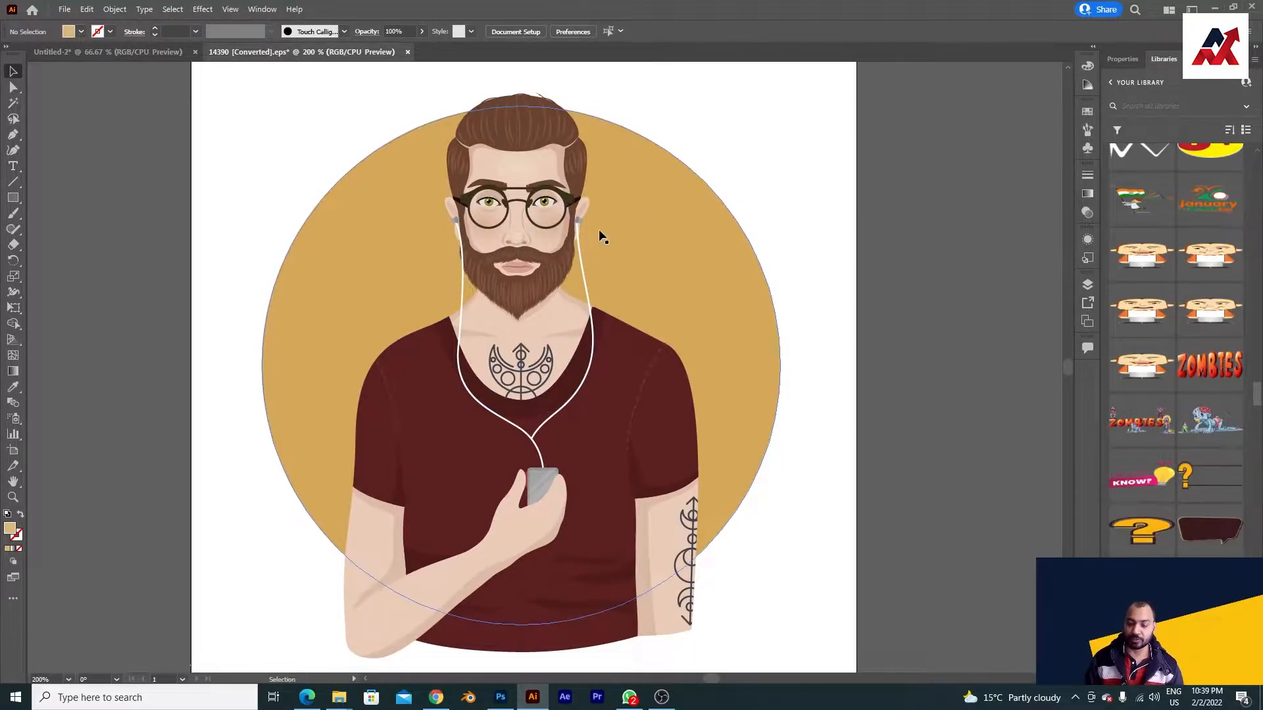
pyautogui.hotkey('ctrl', '-')
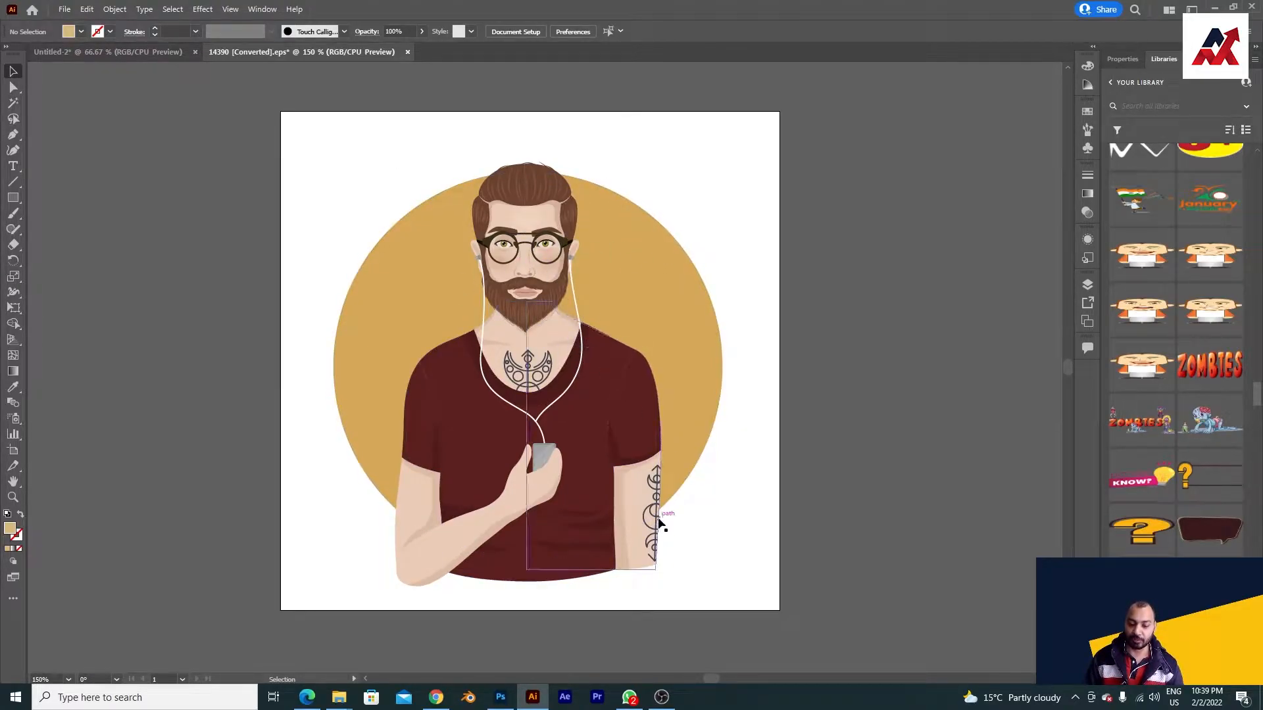
# Return to the Untitled-2 document and delete the red and brown GRAINS lettering
pyautogui.click(127, 46)
pyautogui.moveTo(532, 338); pyautogui.dragTo(422, 332)
pyautogui.moveTo(795, 478); pyautogui.dragTo(188, 179)
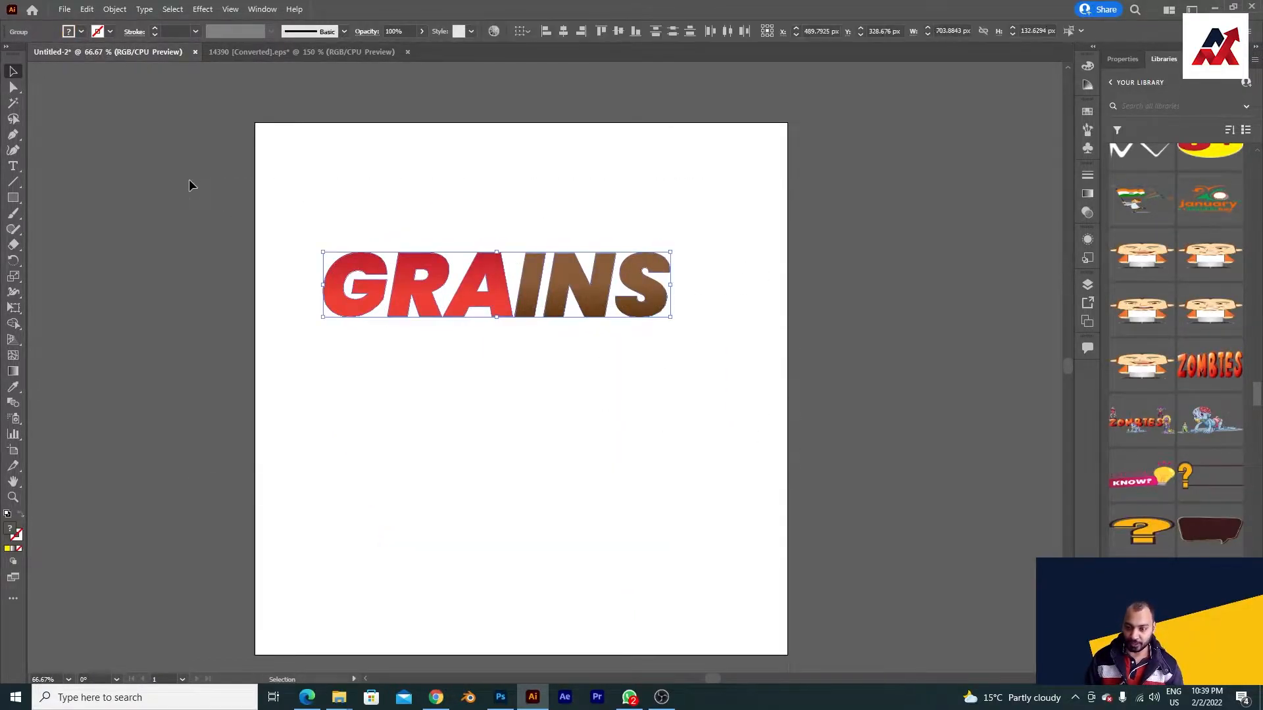
pyautogui.press('Delete')
# Draw a yellow square about 69 px wide near the artboard's upper edge and duplicate it into a row of four
pyautogui.click(13, 197)
pyautogui.moveTo(348, 211); pyautogui.dragTo(383, 245)
pyautogui.hotkey('ctrl', 'space')
pyautogui.keyDown('ctrl'); pyautogui.click(427, 250); pyautogui.keyUp('ctrl')
pyautogui.press('v')
pyautogui.moveTo(490, 353); pyautogui.dragTo(353, 280)
pyautogui.moveTo(448, 254); pyautogui.dragTo(227, 318)
pyautogui.moveTo(321, 290); pyautogui.dragTo(442, 285)
# Switch to full-screen view and fill the first square in the row with bright red
pyautogui.press('f')
pyautogui.click(469, 310)
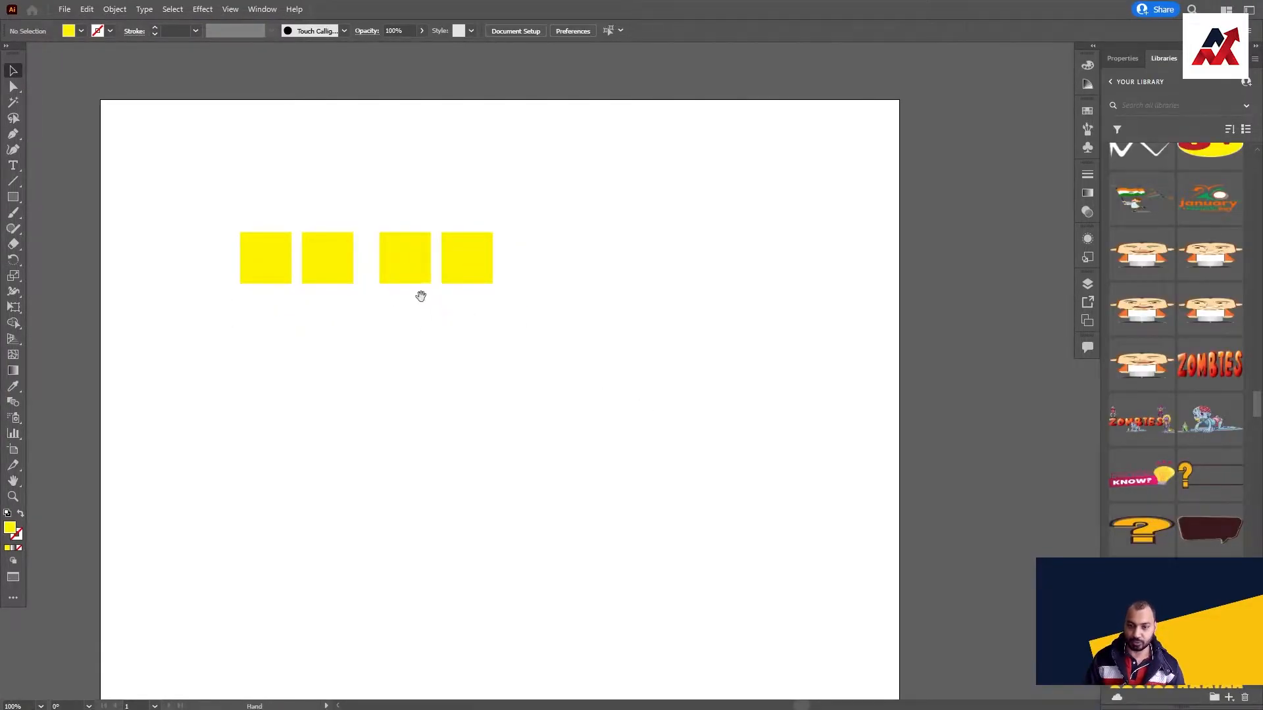
pyautogui.keyDown('ctrl'); pyautogui.click(421, 295); pyautogui.keyUp('ctrl')
pyautogui.moveTo(435, 333); pyautogui.dragTo(353, 278)
pyautogui.click(321, 267)
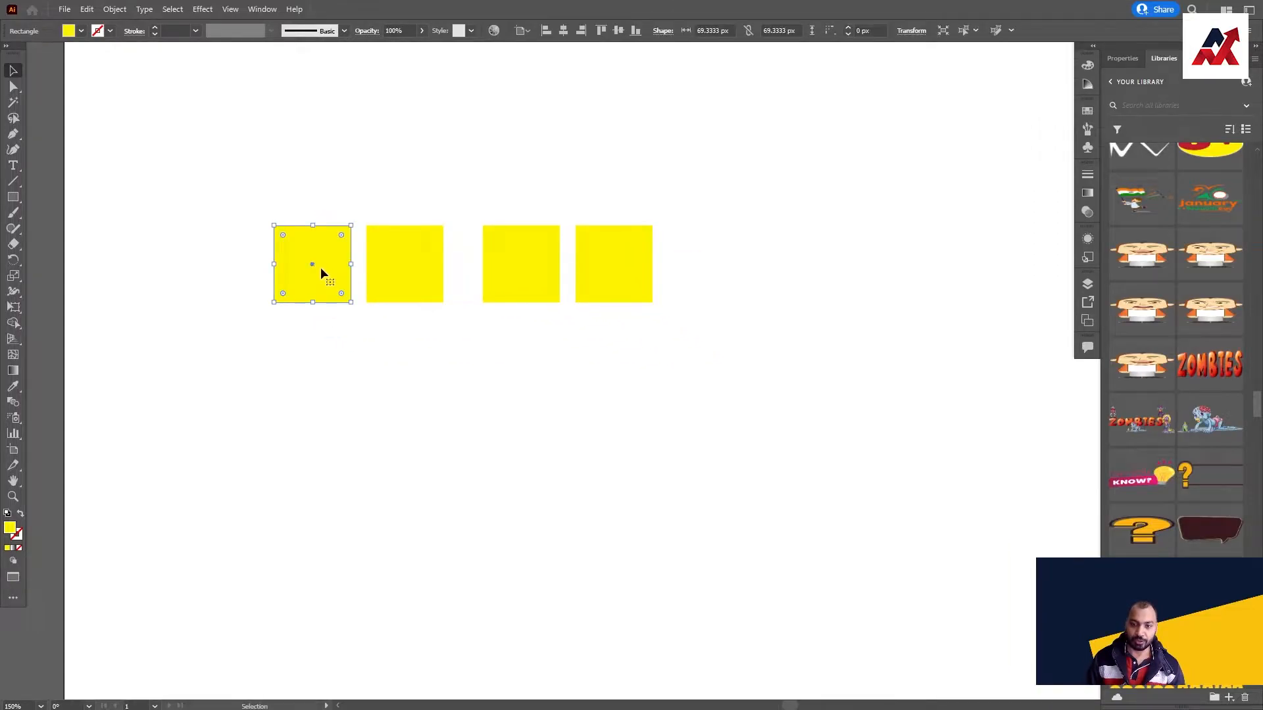
pyautogui.click(82, 32)
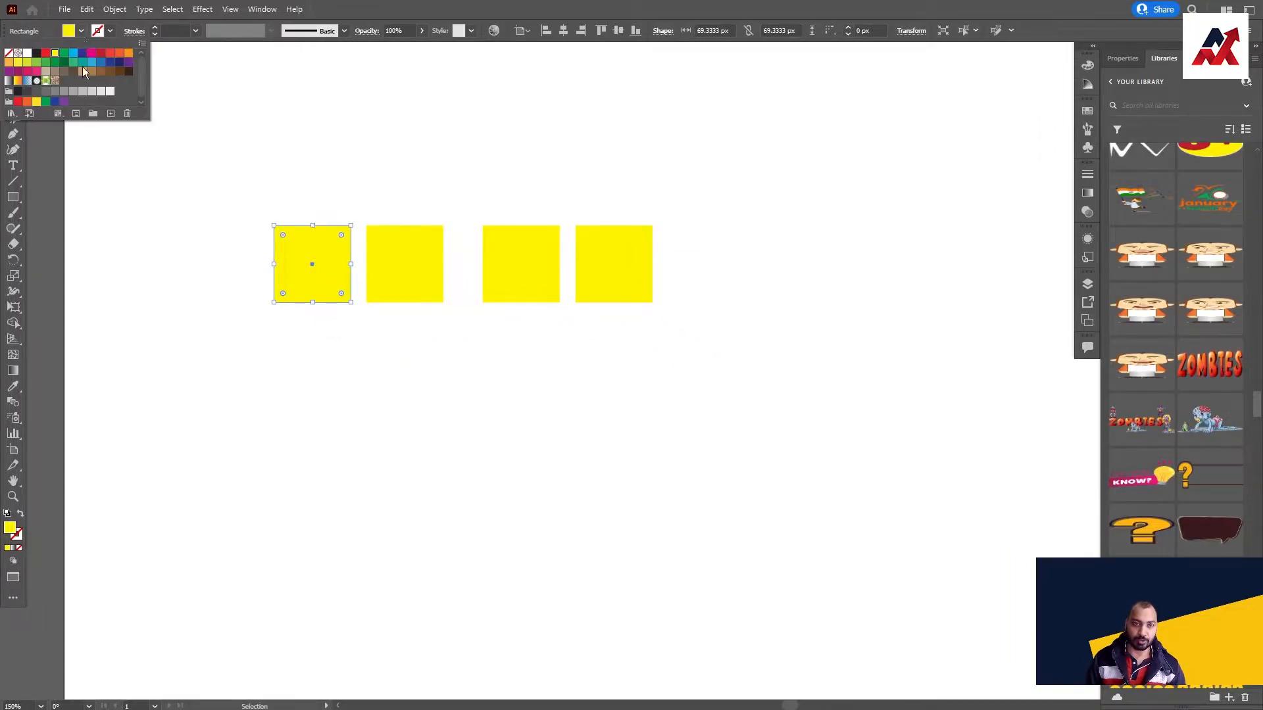
pyautogui.click(45, 53)
# Fill the second square with dark red and shift it slightly closer to the first square
pyautogui.moveTo(430, 299); pyautogui.dragTo(430, 299)
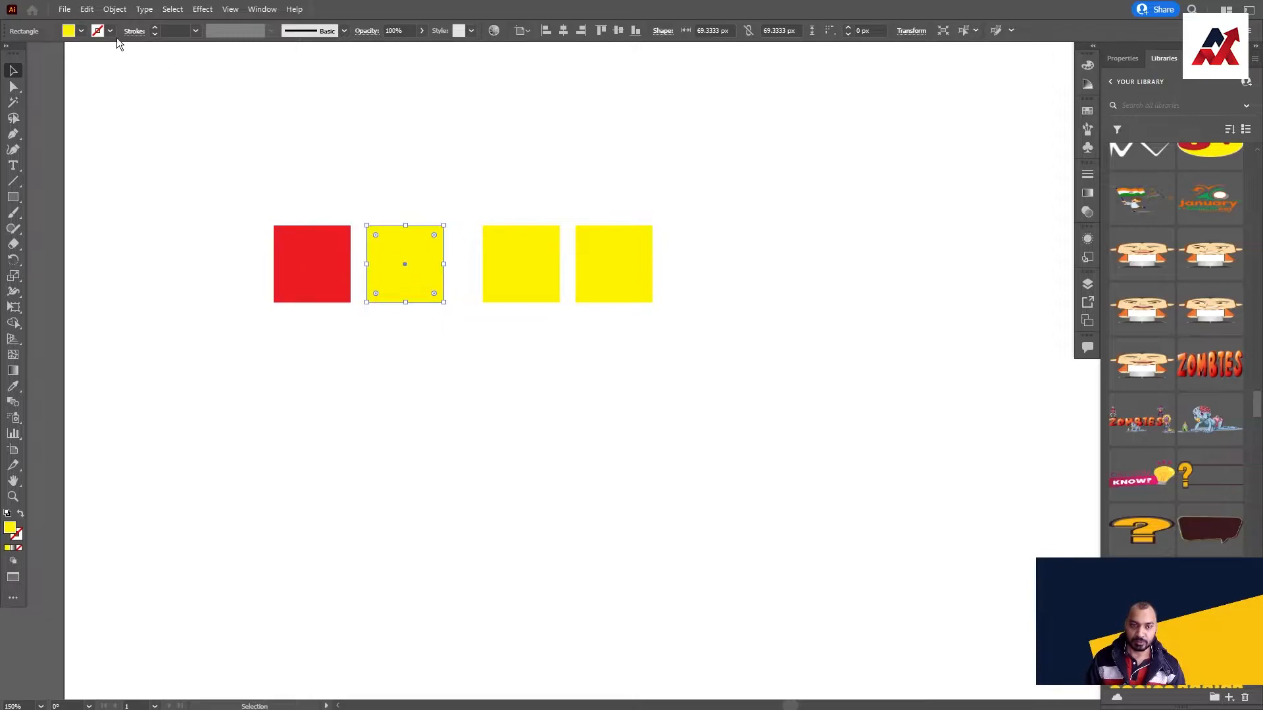
pyautogui.click(80, 31)
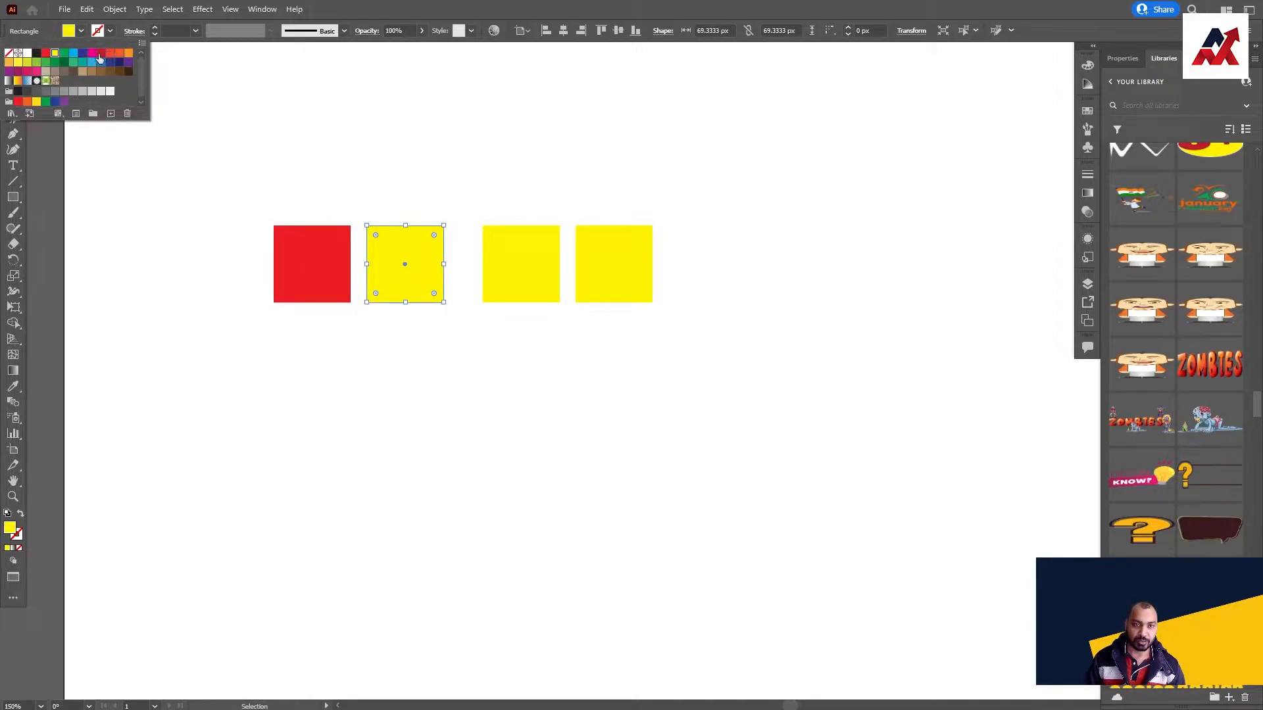
pyautogui.click(100, 55)
pyautogui.click(360, 141)
pyautogui.moveTo(405, 278); pyautogui.dragTo(399, 277)
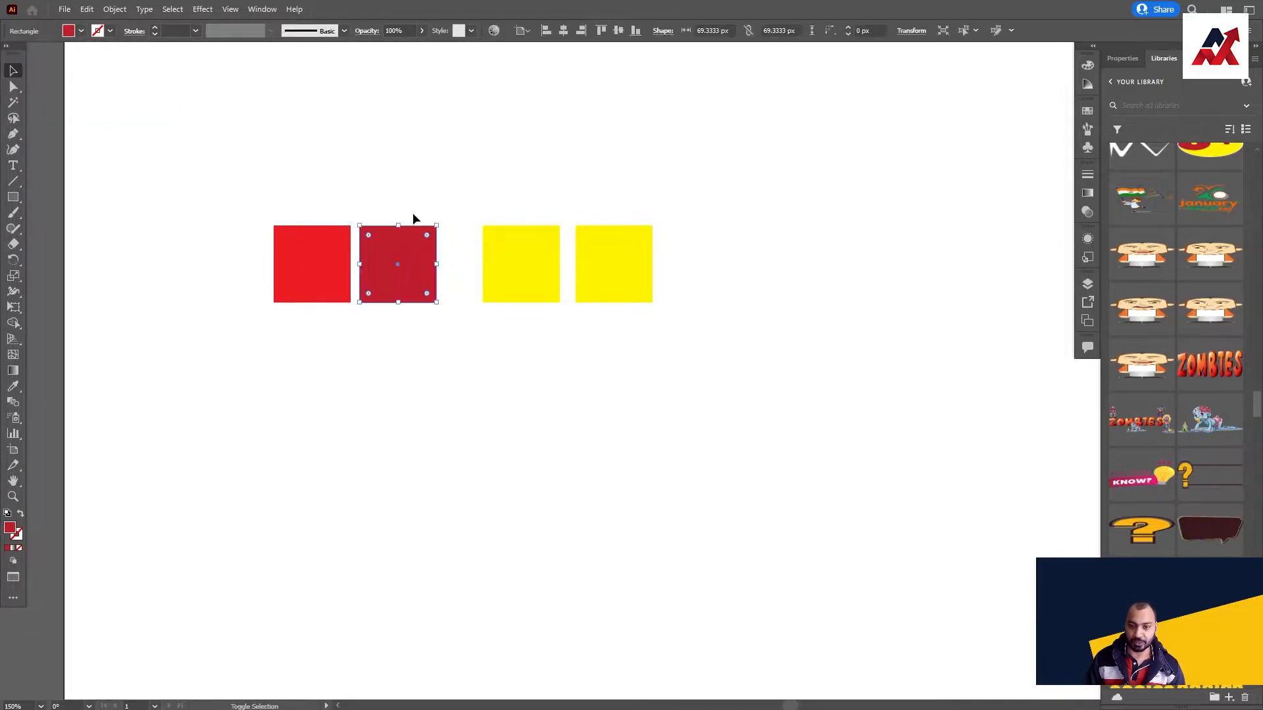
# Move the third square closer to the fourth and fill it with medium brown
pyautogui.click(525, 253)
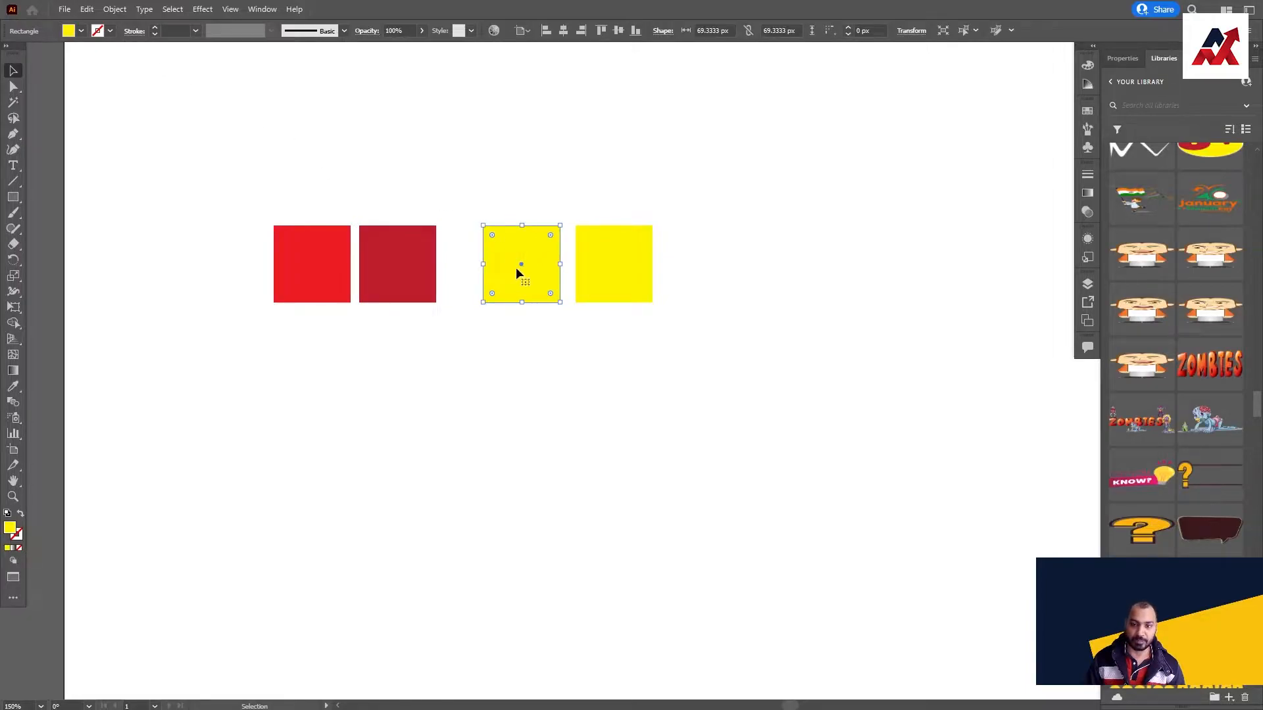
pyautogui.moveTo(509, 270); pyautogui.dragTo(518, 271)
pyautogui.click(573, 157)
pyautogui.click(541, 263)
pyautogui.click(82, 31)
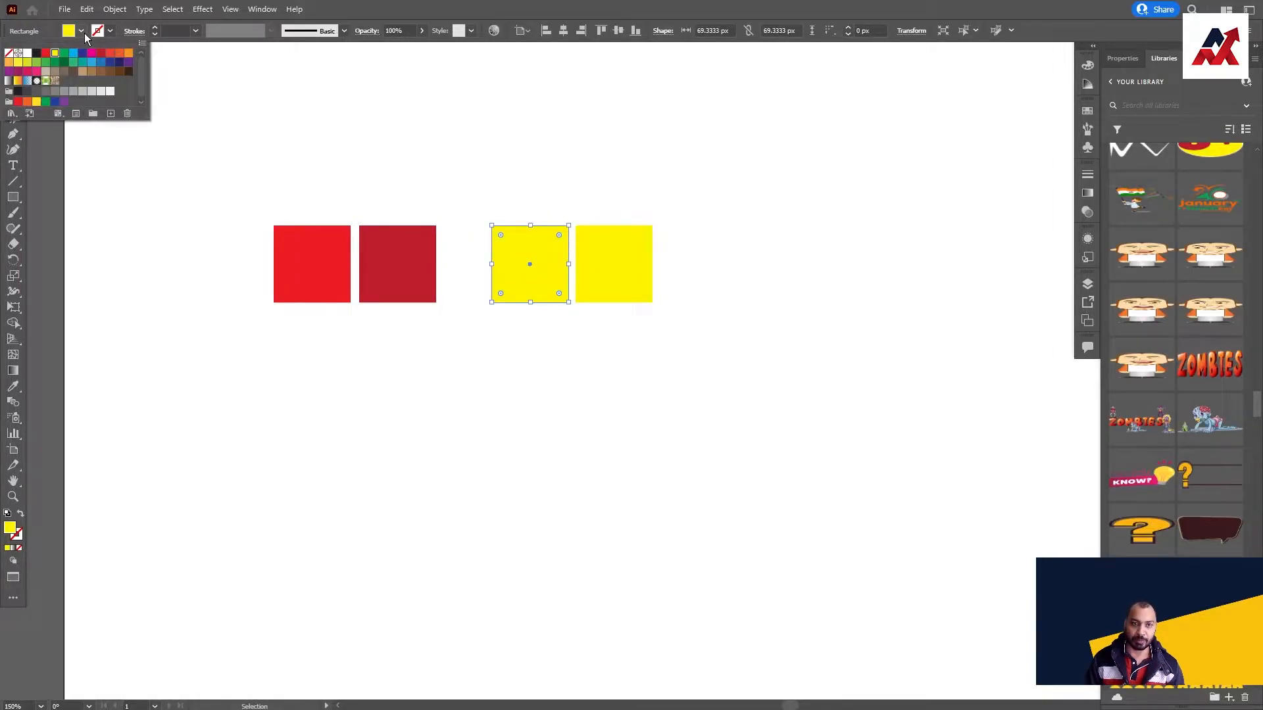
pyautogui.click(113, 70)
# Fill the fourth square with a darker brown than the third
pyautogui.moveTo(624, 223); pyautogui.dragTo(661, 289)
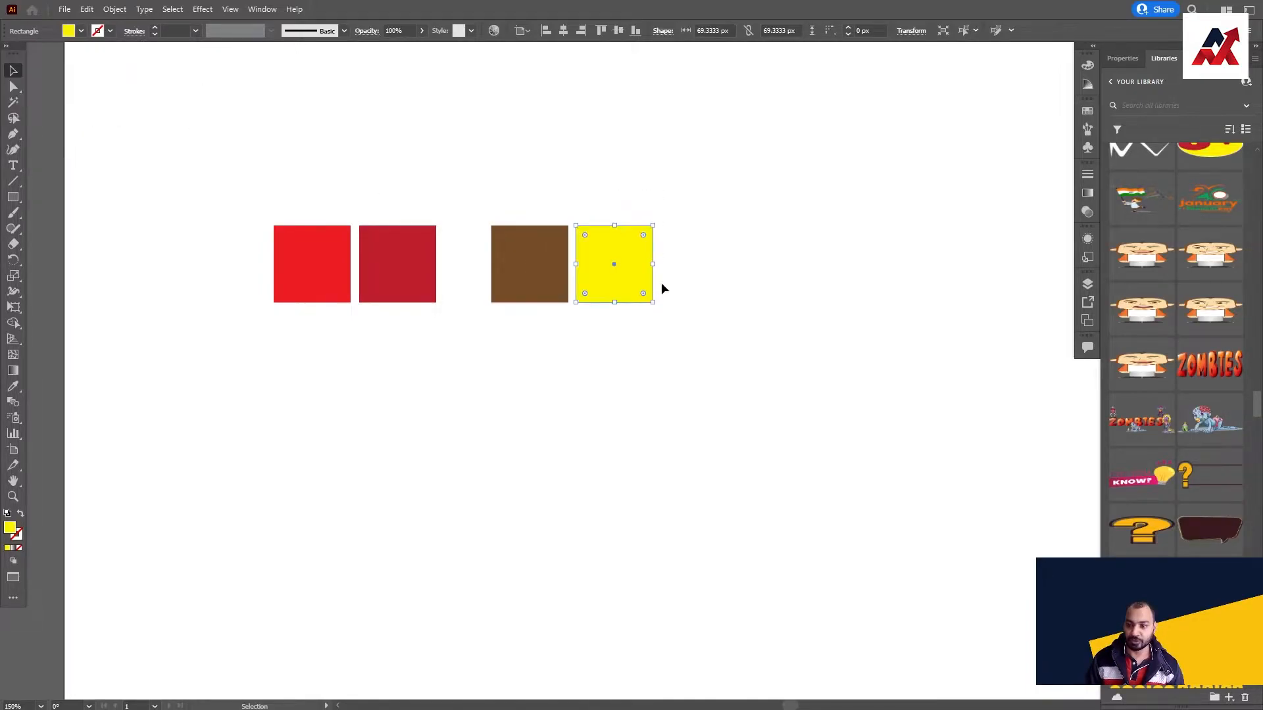
pyautogui.click(82, 31)
pyautogui.click(121, 73)
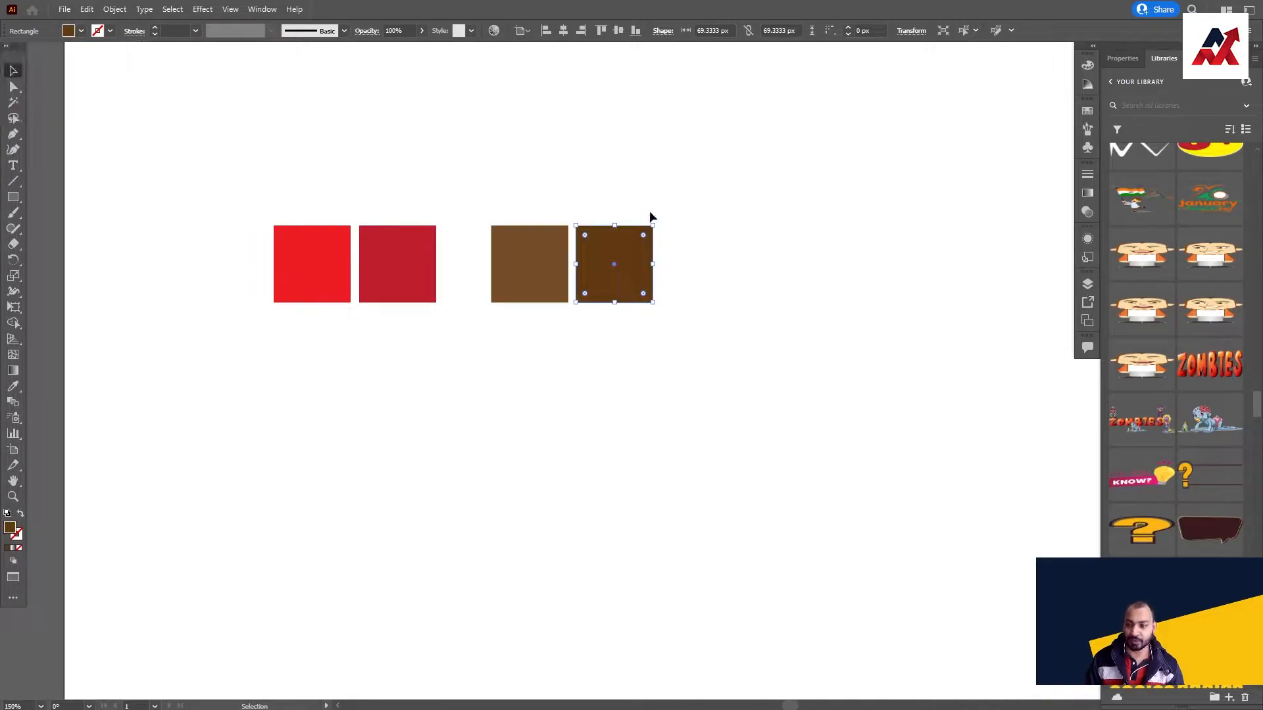
pyautogui.scroll(-2, 649, 343)
pyautogui.hotkey('ctrl', '-')
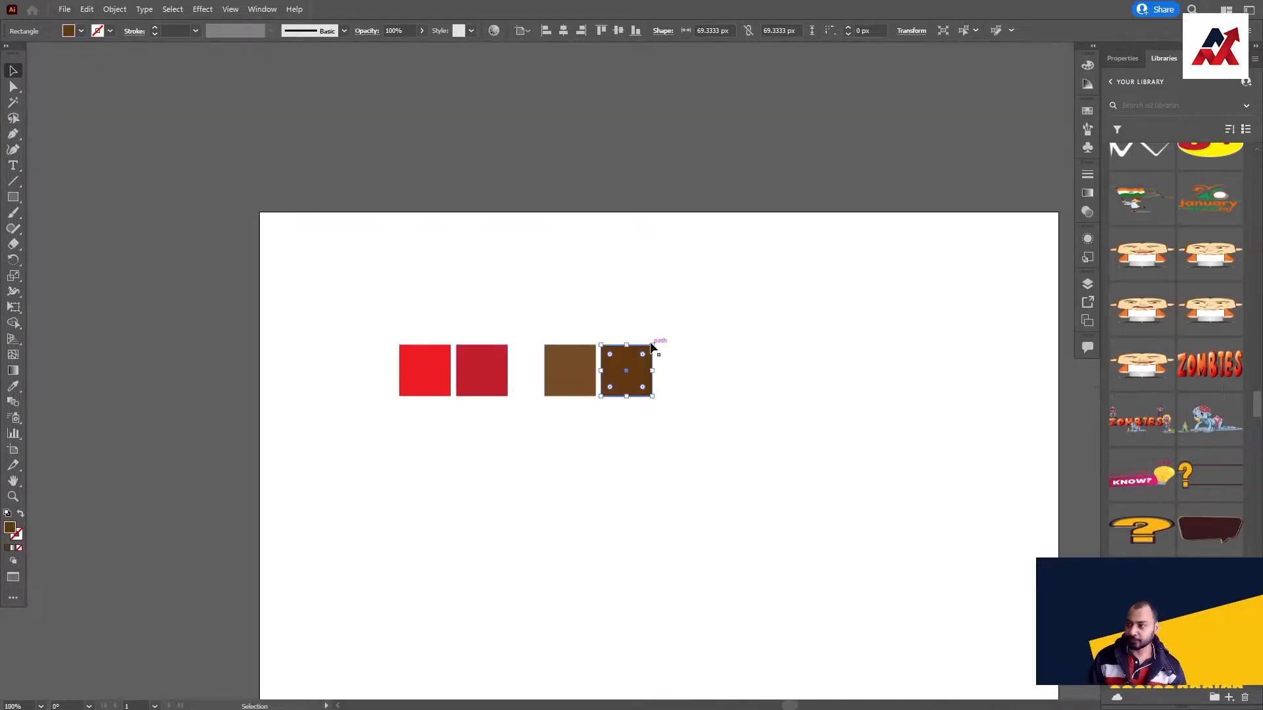
# Add the point text "grains" on the artboard below the four colour squares
pyautogui.click(1122, 60)
pyautogui.click(845, 334)
pyautogui.moveTo(684, 409); pyautogui.dragTo(597, 222)
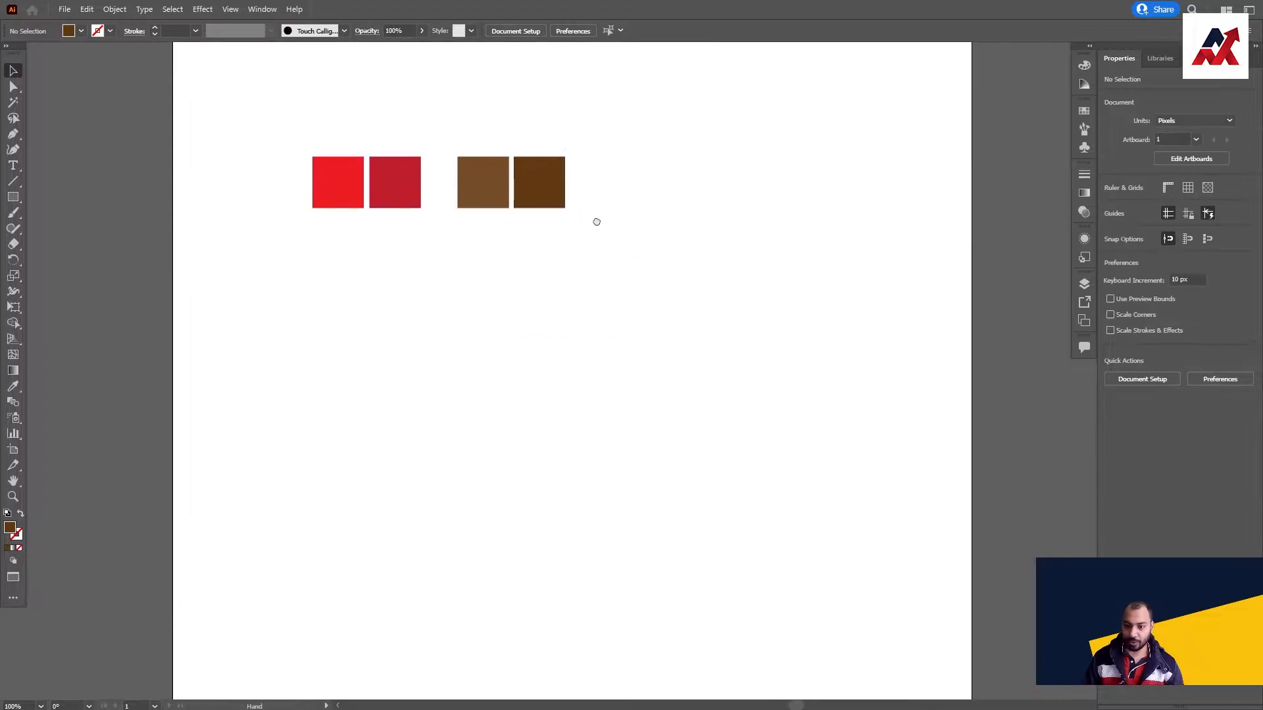
pyautogui.press('t')
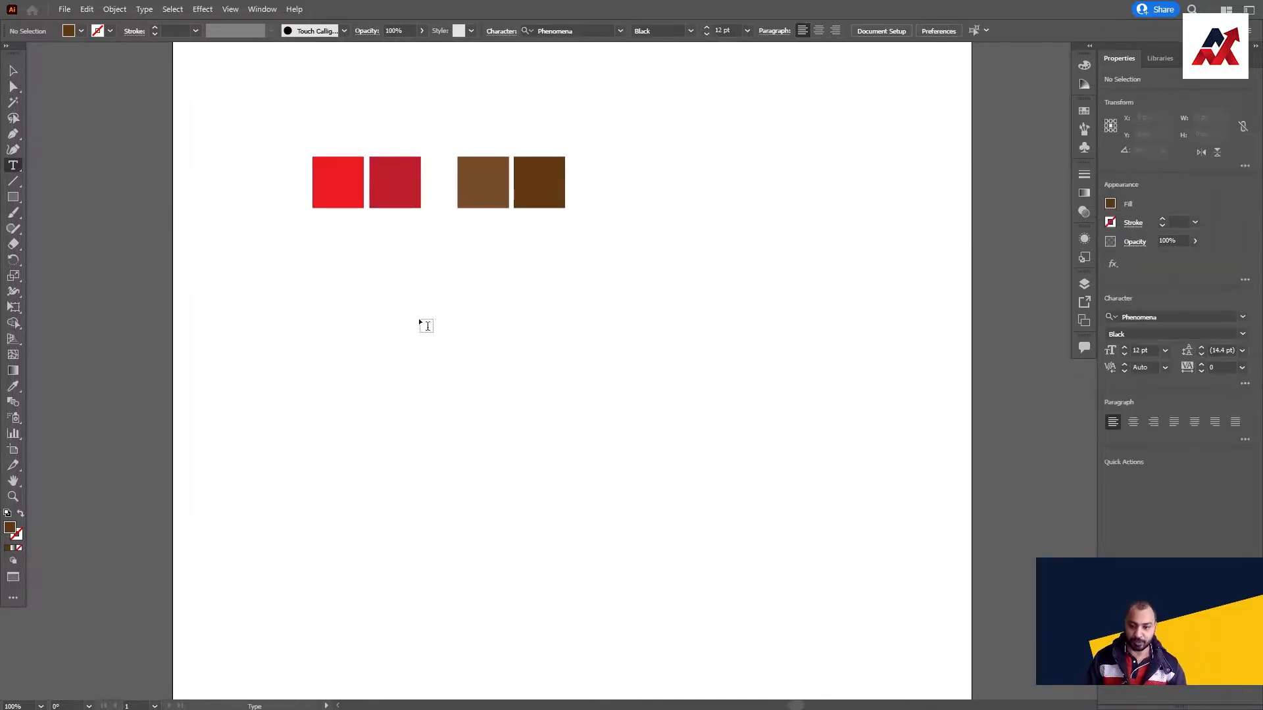
pyautogui.click(419, 319)
pyautogui.write('gre')
pyautogui.press('Escape')
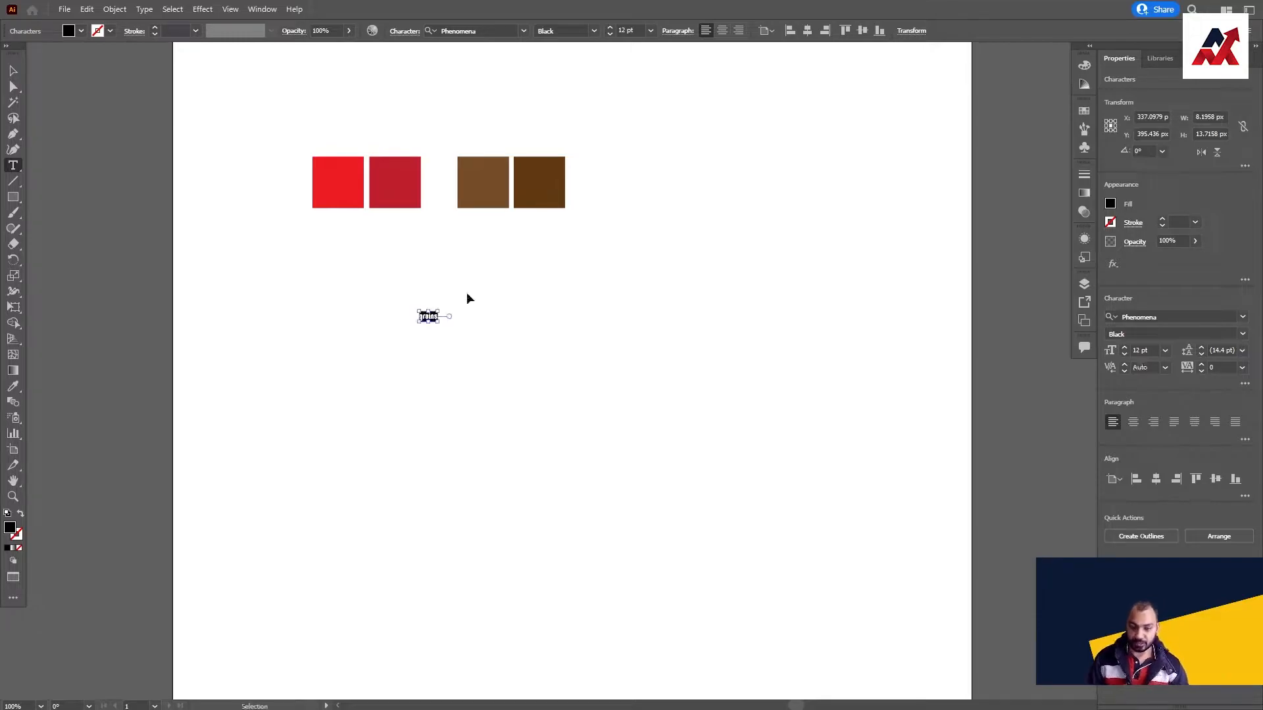
# Enlarge the word to about 310 pt beneath the colour squares and change its case to uppercase
pyautogui.moveTo(439, 323); pyautogui.dragTo(834, 575)
pyautogui.moveTo(739, 453); pyautogui.dragTo(629, 399)
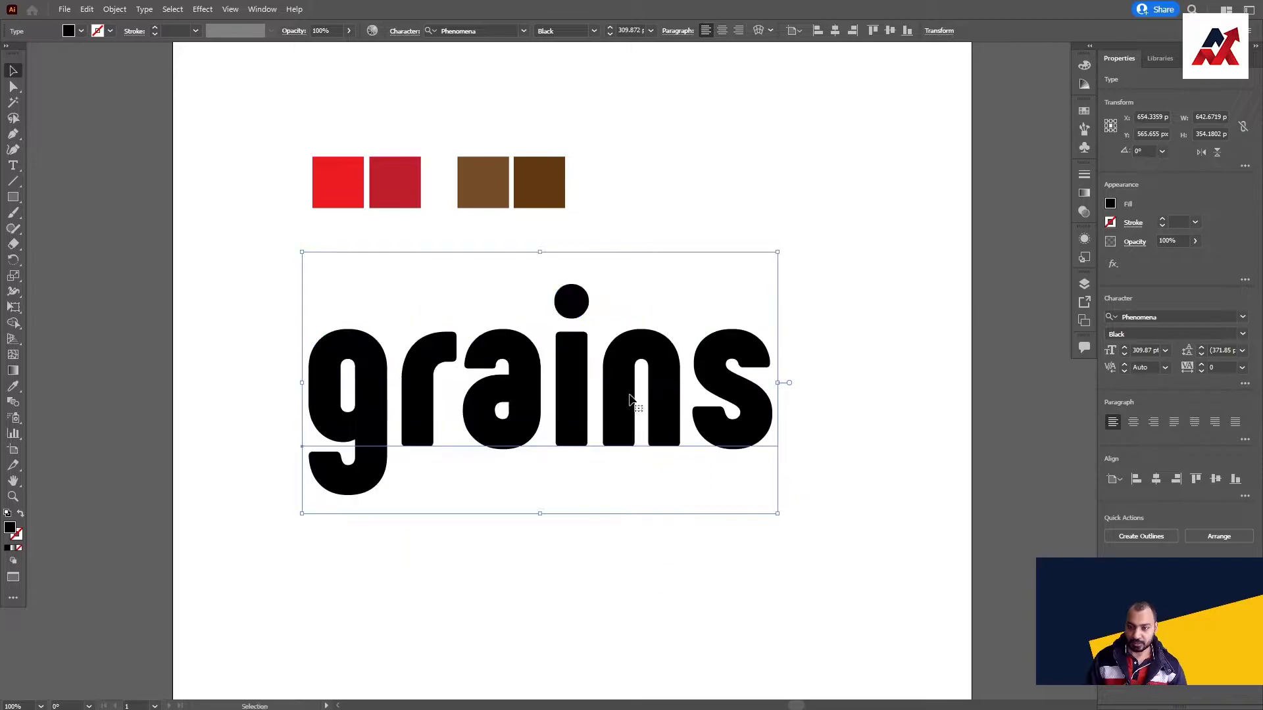
pyautogui.click(144, 9)
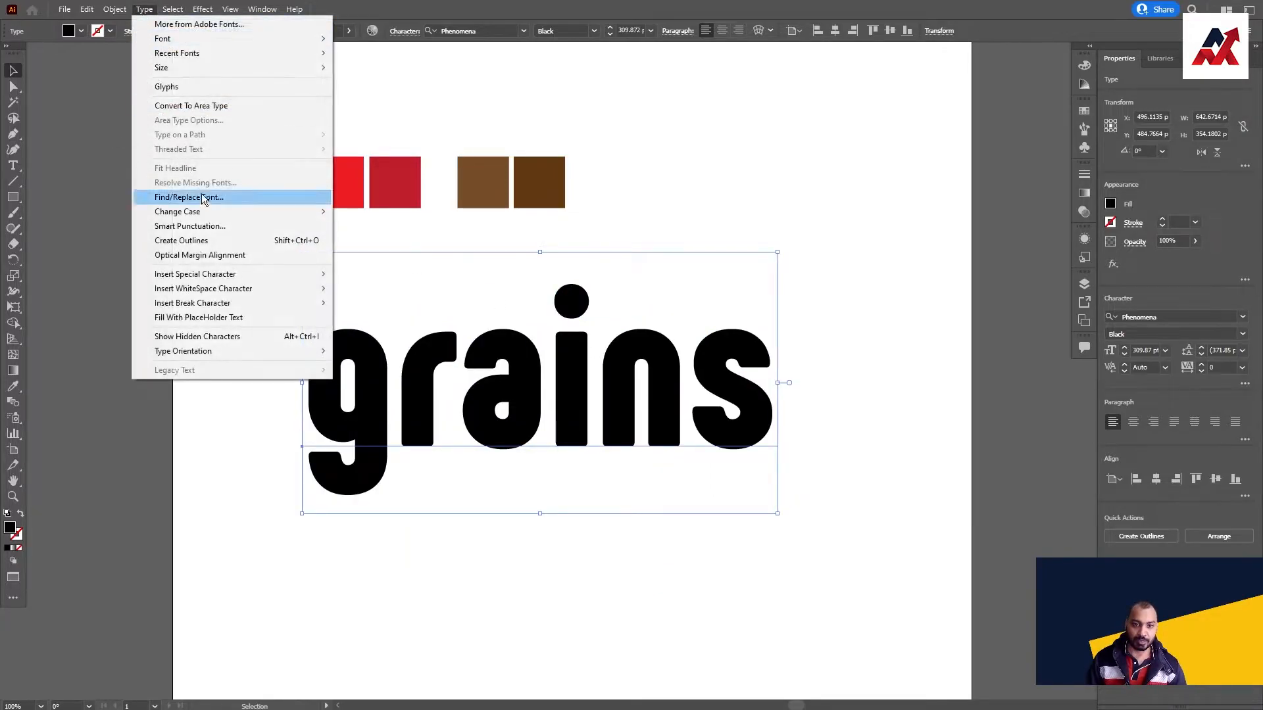
pyautogui.moveTo(205, 211)
pyautogui.click(372, 212)
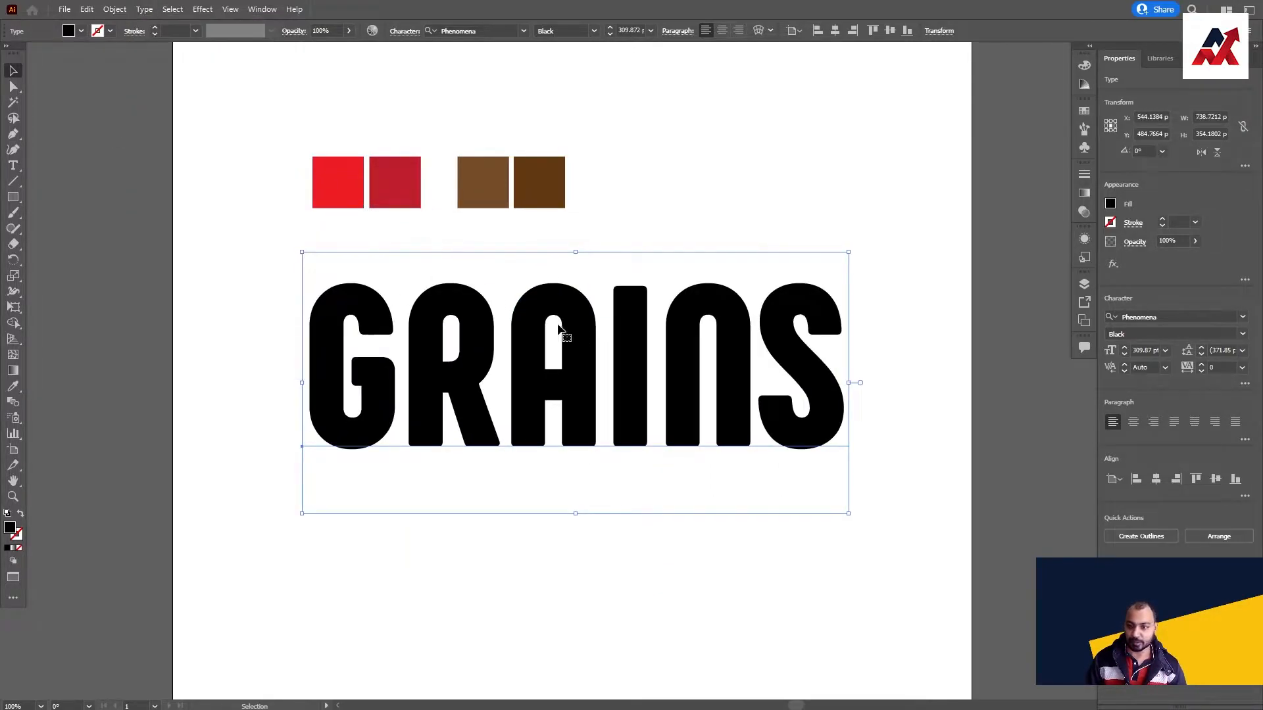
pyautogui.click(144, 9)
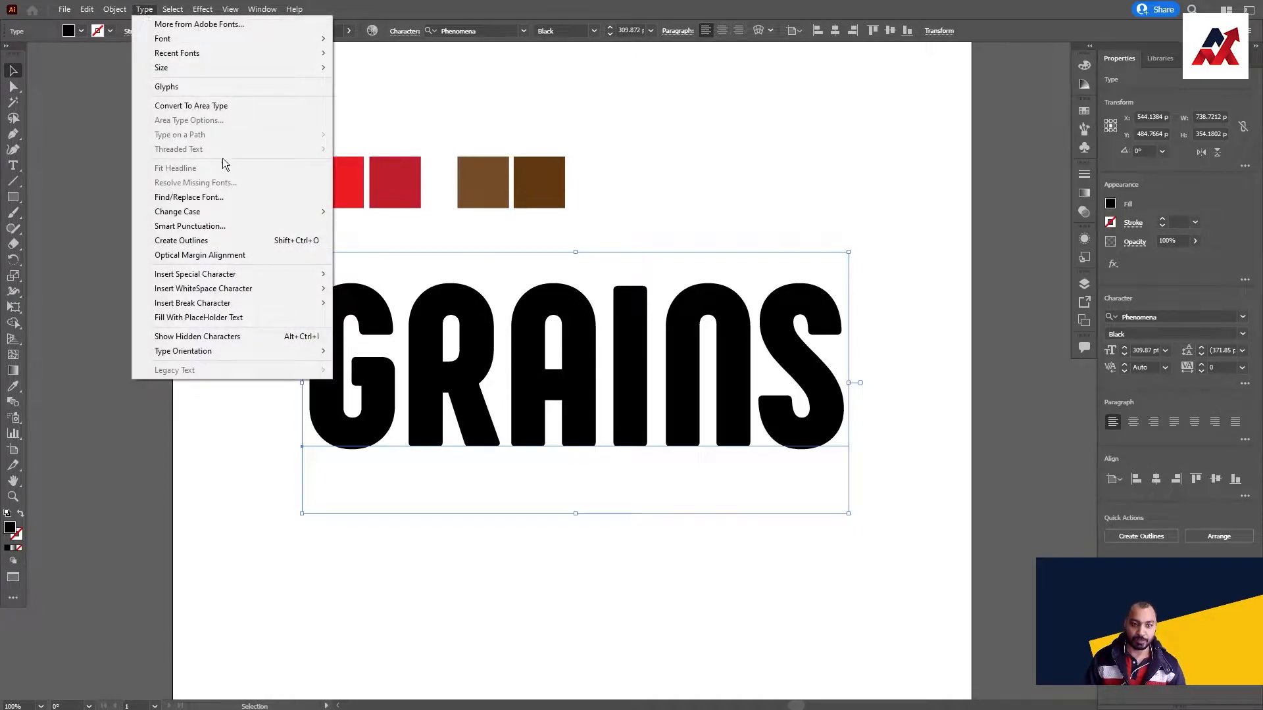
pyautogui.moveTo(227, 217)
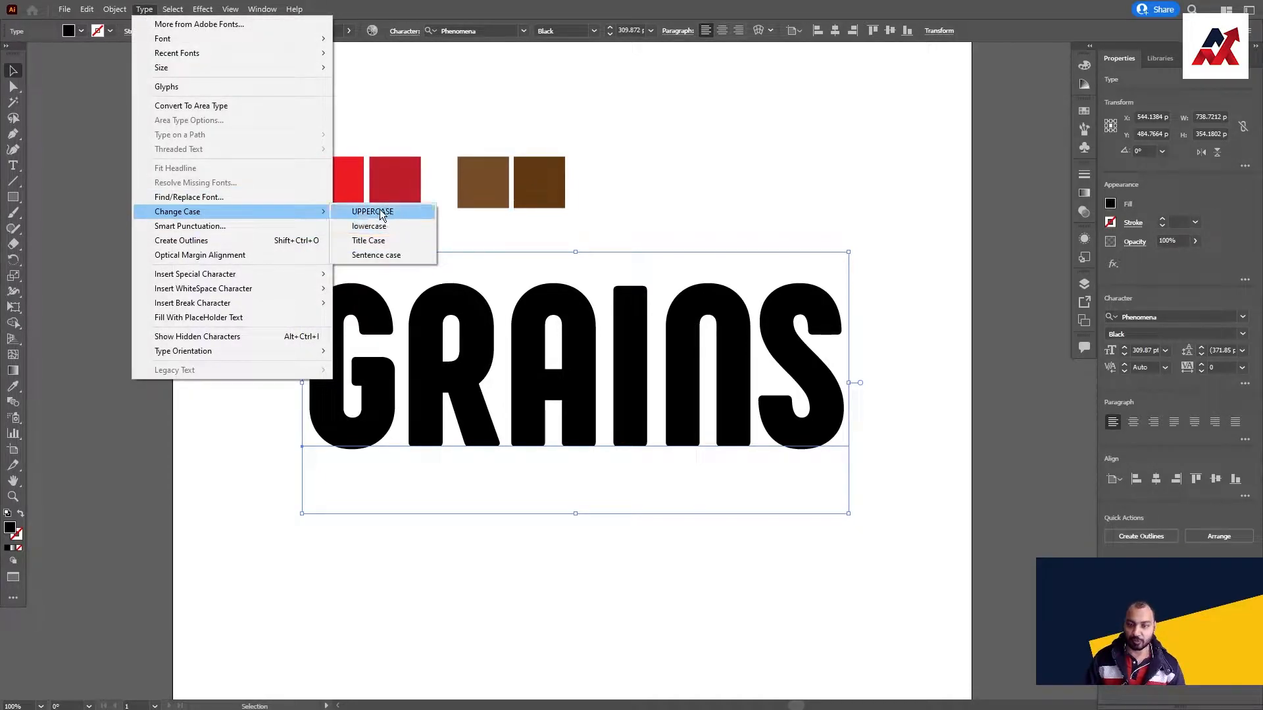
pyautogui.click(782, 281)
# Move the GRAINS text up towards the colour squares and set its font to Poppins Black Italic
pyautogui.moveTo(564, 373); pyautogui.dragTo(613, 330)
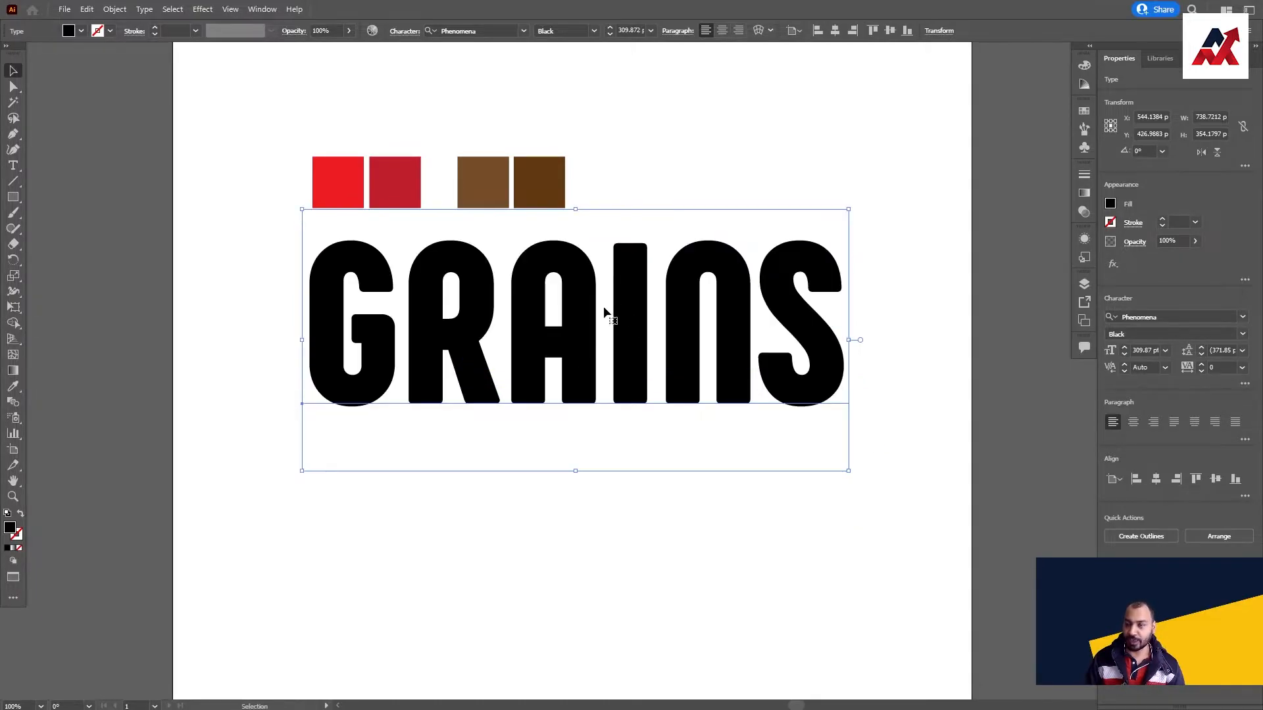
pyautogui.click(498, 31)
pyautogui.write('popo')
pyautogui.press('BackSpace')
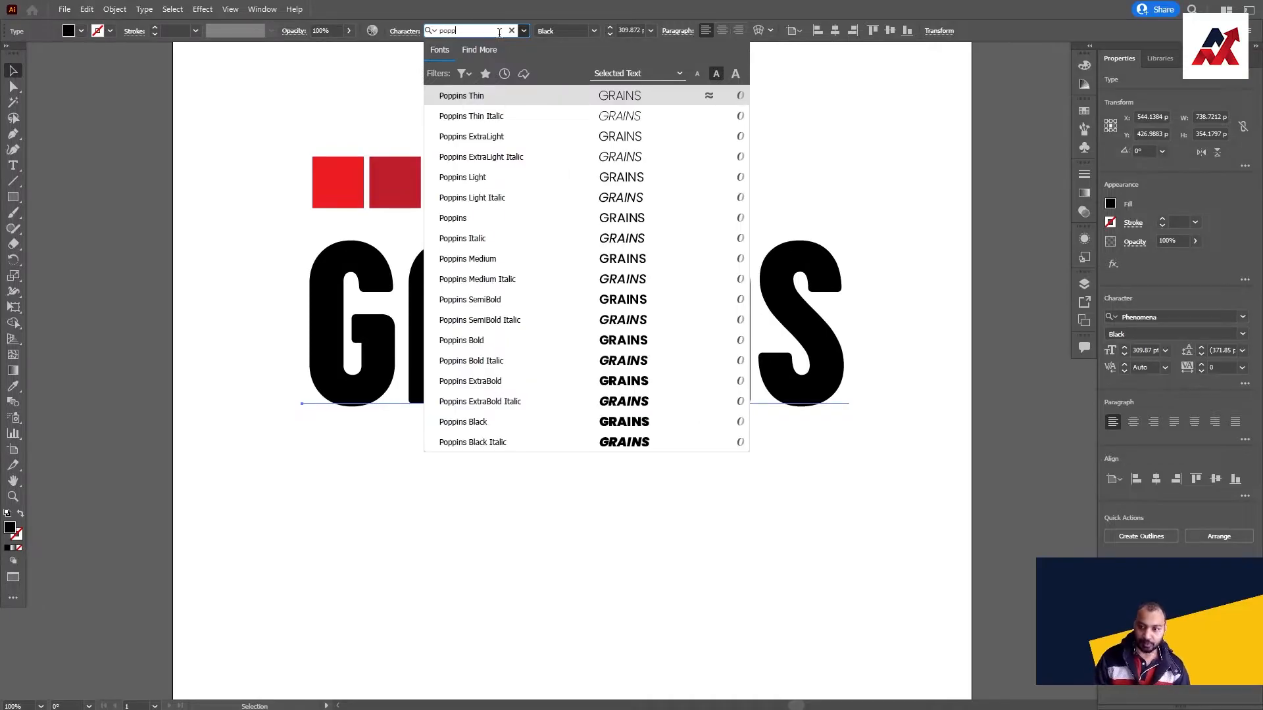
pyautogui.click(657, 442)
# Resize the GRAINS text to about 257 pt across the artboard and tighten its tracking to -20
pyautogui.moveTo(743, 352); pyautogui.dragTo(584, 352)
pyautogui.moveTo(151, 549); pyautogui.dragTo(220, 516)
pyautogui.press('t')
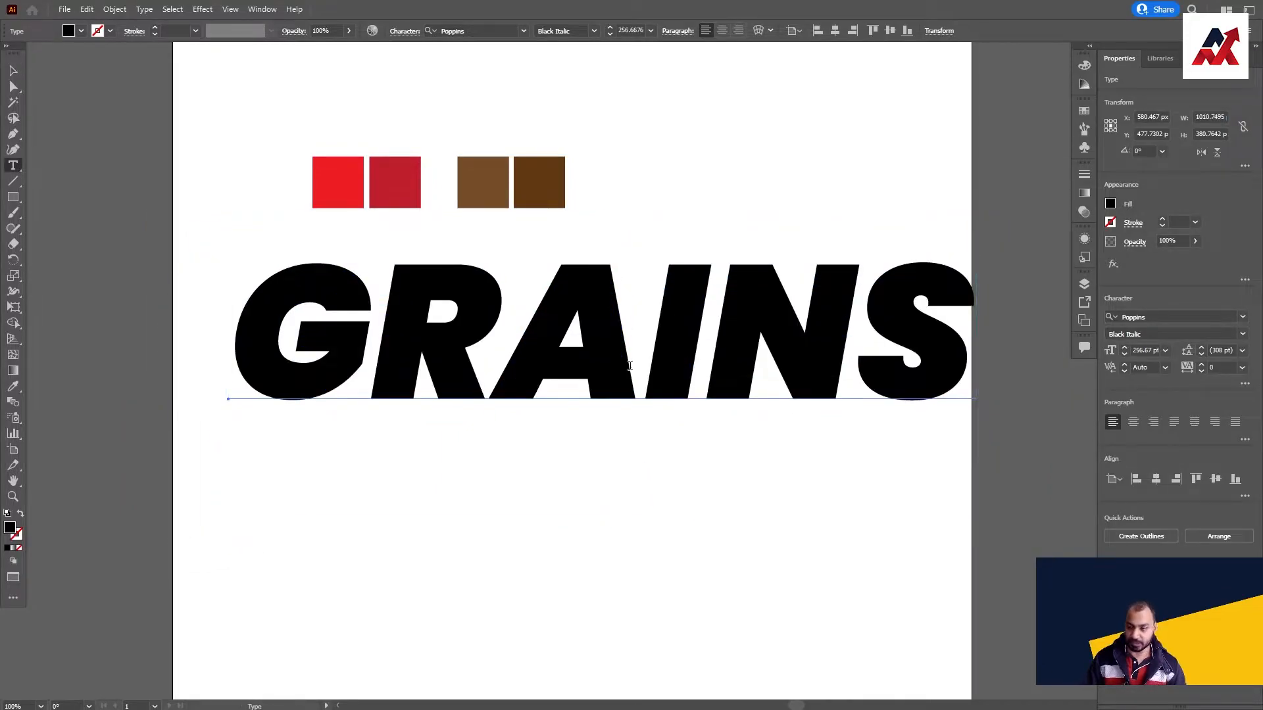
pyautogui.doubleClick(629, 366)
pyautogui.hotkey('alt', 'Left')
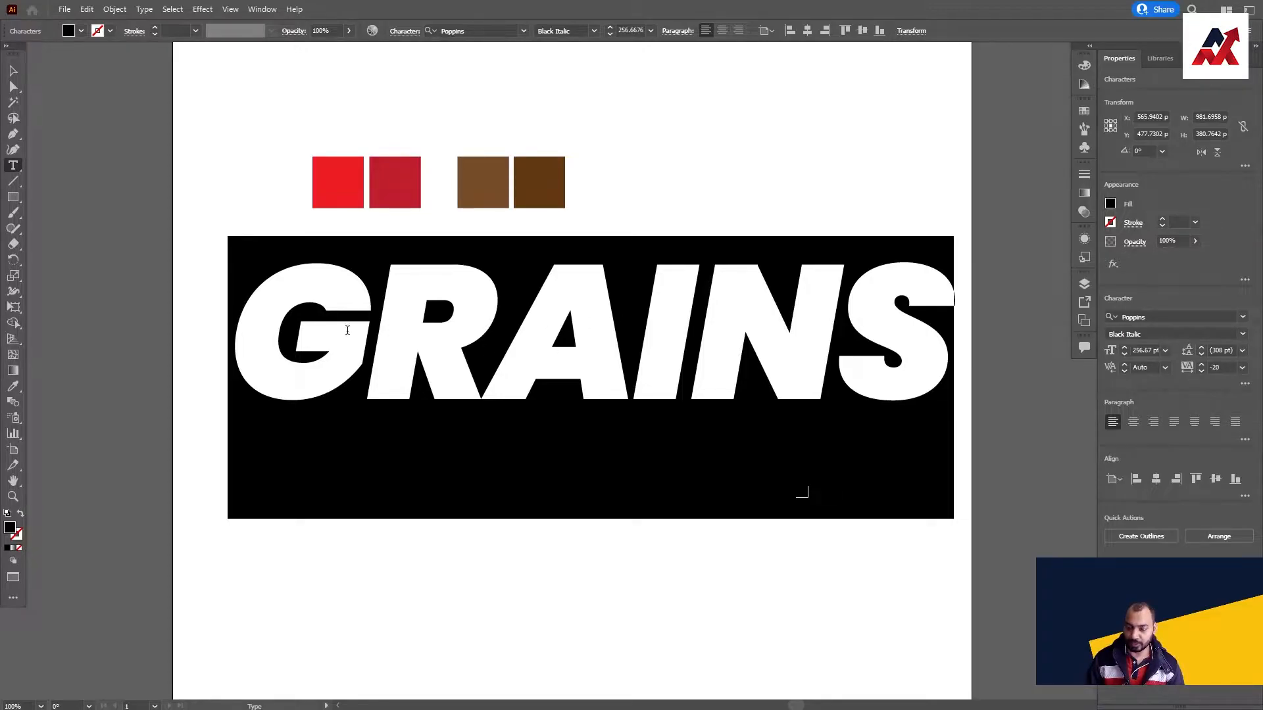
pyautogui.click(14, 69)
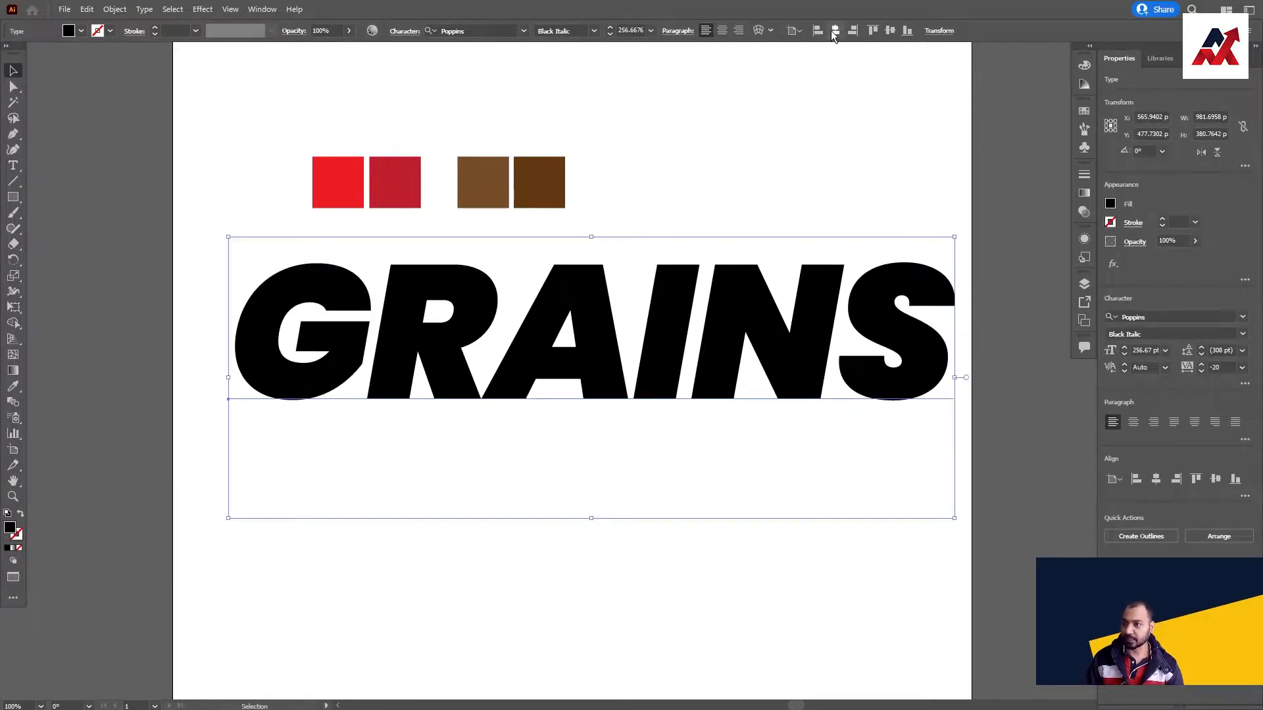
# Centre the GRAINS text horizontally on the artboard and cut the letters INS out of it
pyautogui.click(832, 31)
pyautogui.click(803, 160)
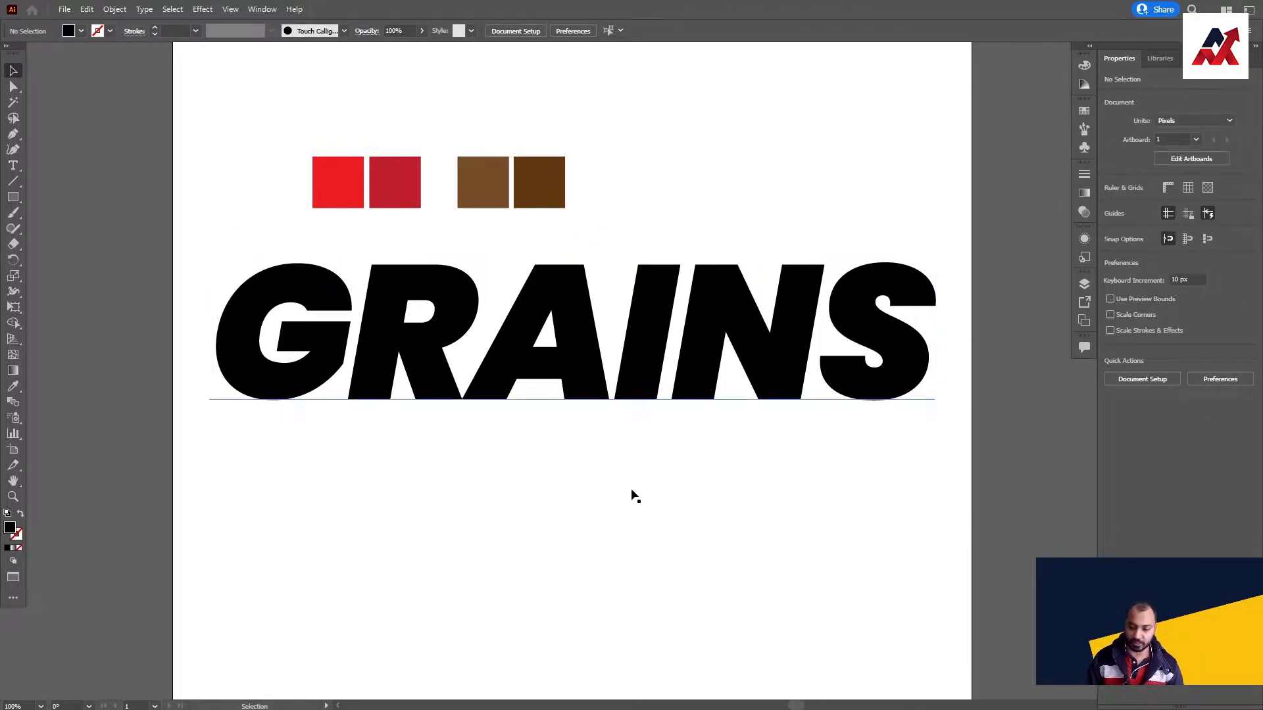
pyautogui.press('t')
pyautogui.moveTo(588, 353); pyautogui.dragTo(166, 338)
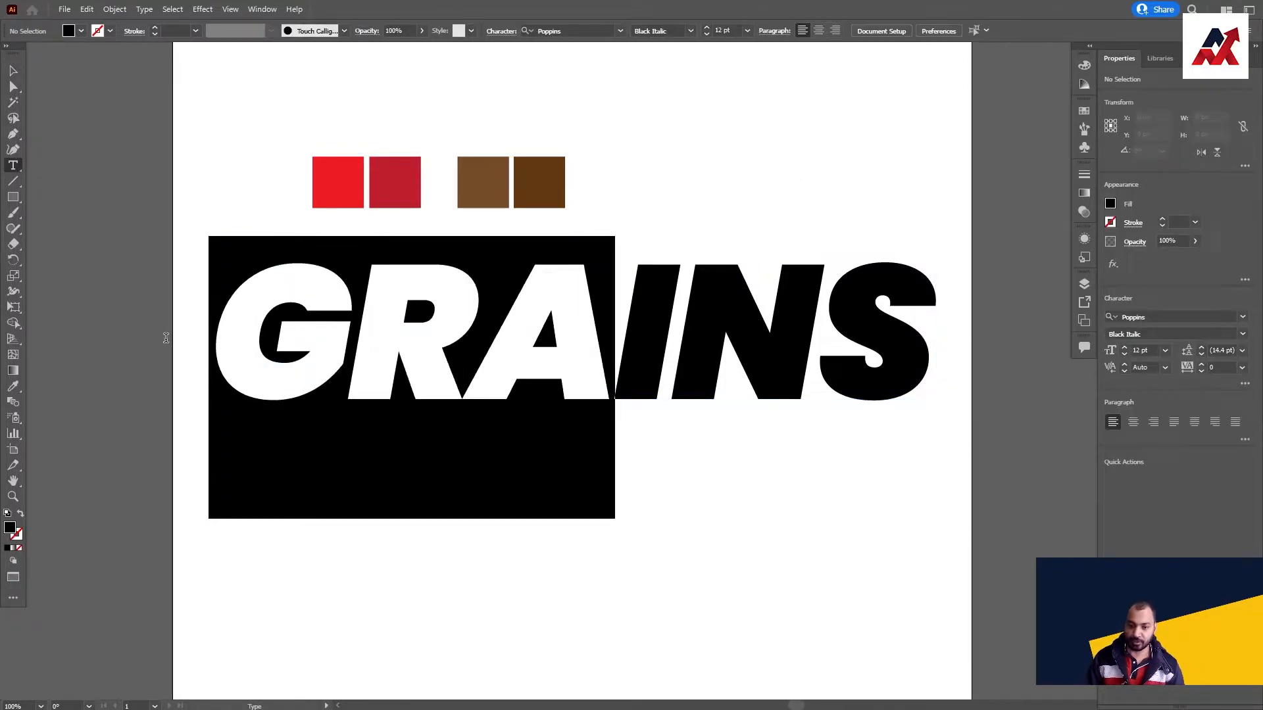
pyautogui.click(14, 70)
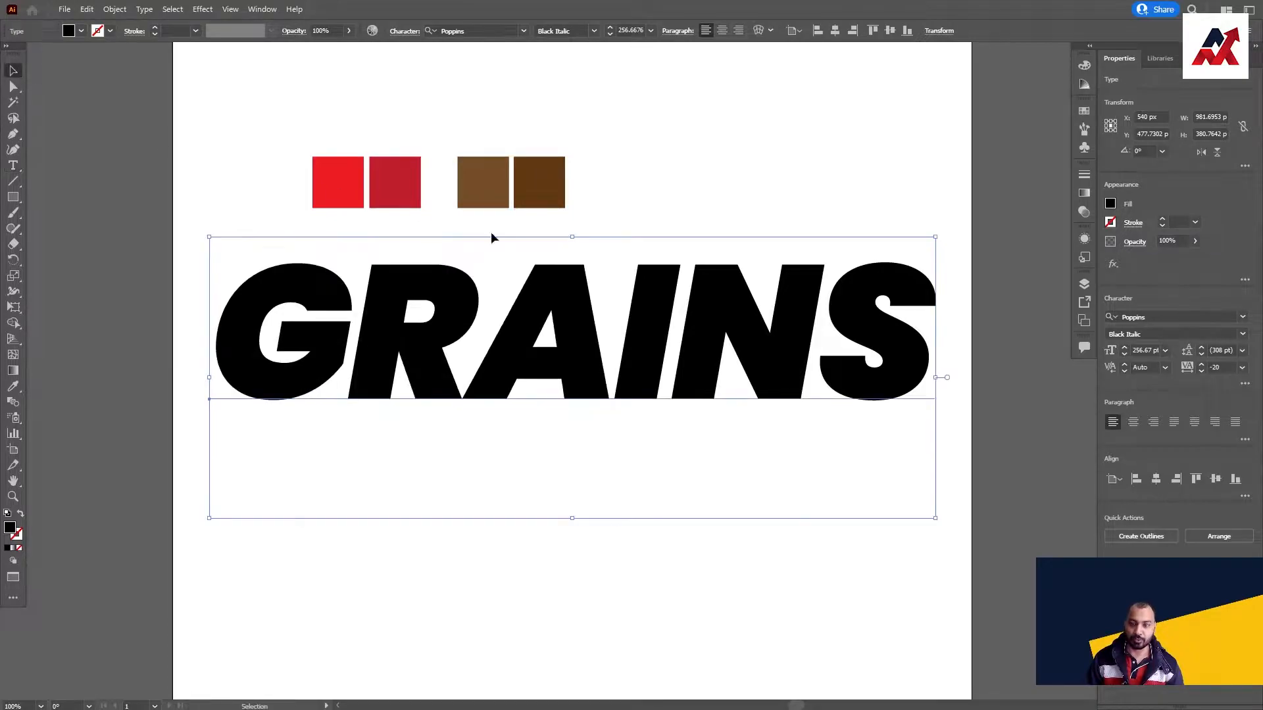
pyautogui.press('t')
pyautogui.moveTo(614, 336); pyautogui.dragTo(993, 384)
pyautogui.hotkey('ctrl', 'c')
pyautogui.press('BackSpace')
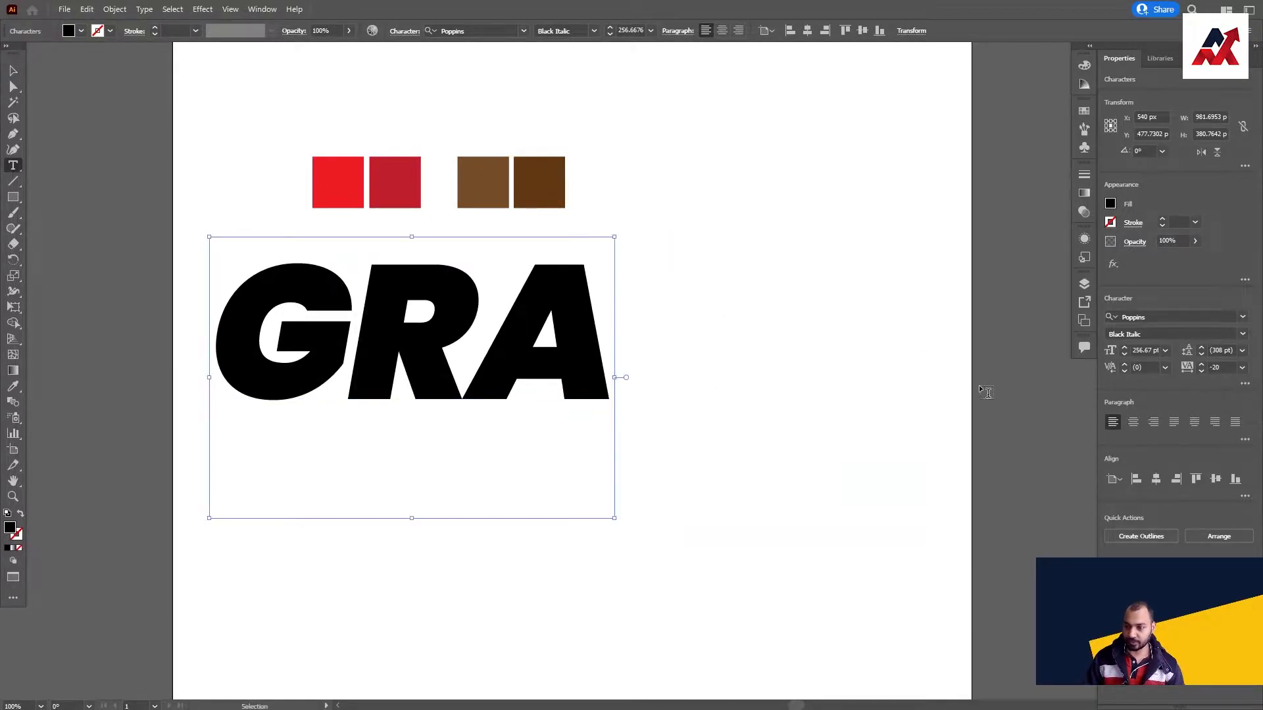
# Paste INS as a separate text object and place it directly after GRA on the same baseline
pyautogui.click(13, 71)
pyautogui.moveTo(435, 359); pyautogui.dragTo(699, 380)
pyautogui.press('t')
pyautogui.doubleClick(777, 354)
pyautogui.hotkey('ctrl', 'v')
pyautogui.click(13, 70)
pyautogui.moveTo(559, 485); pyautogui.dragTo(563, 473)
pyautogui.hotkey('ctrl', 'z')
pyautogui.click(697, 471)
pyautogui.moveTo(684, 377); pyautogui.dragTo(677, 373)
pyautogui.click(586, 546)
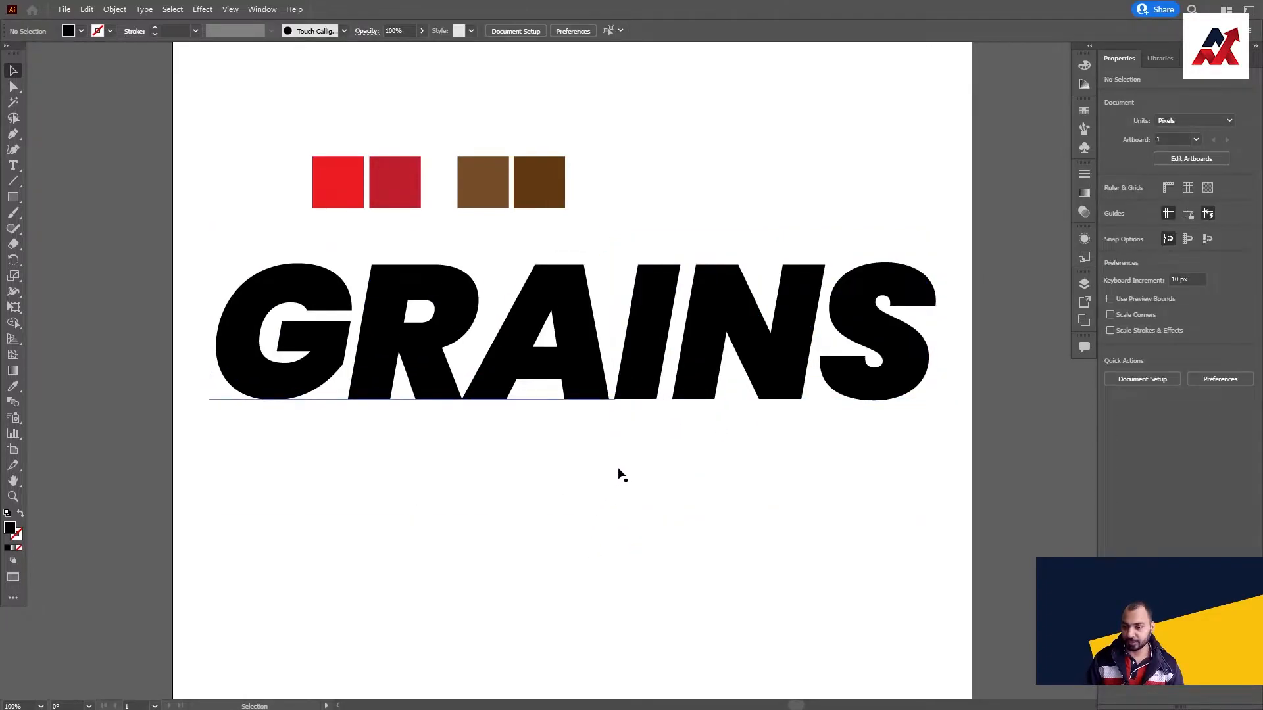
# Colour GRA with the bright red swatch and INS with the lighter brown swatch
pyautogui.click(551, 349)
pyautogui.press('i')
pyautogui.click(341, 171)
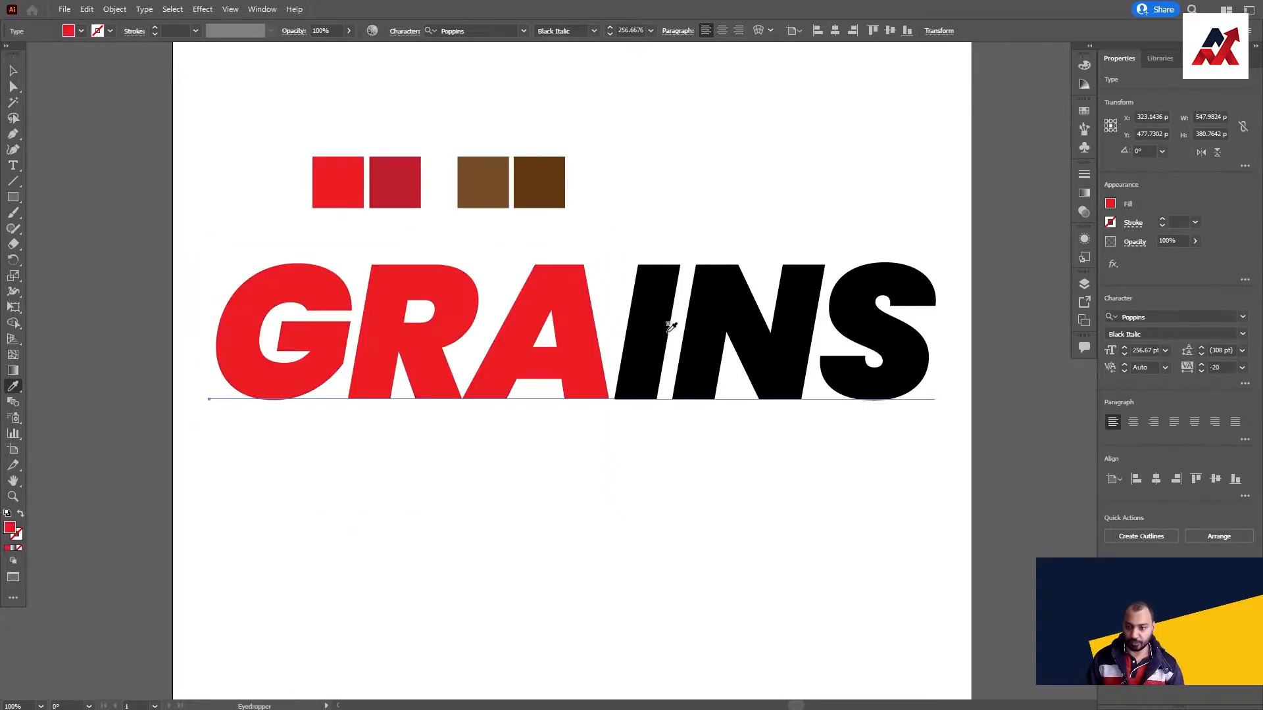
pyautogui.press('v')
pyautogui.click(723, 327)
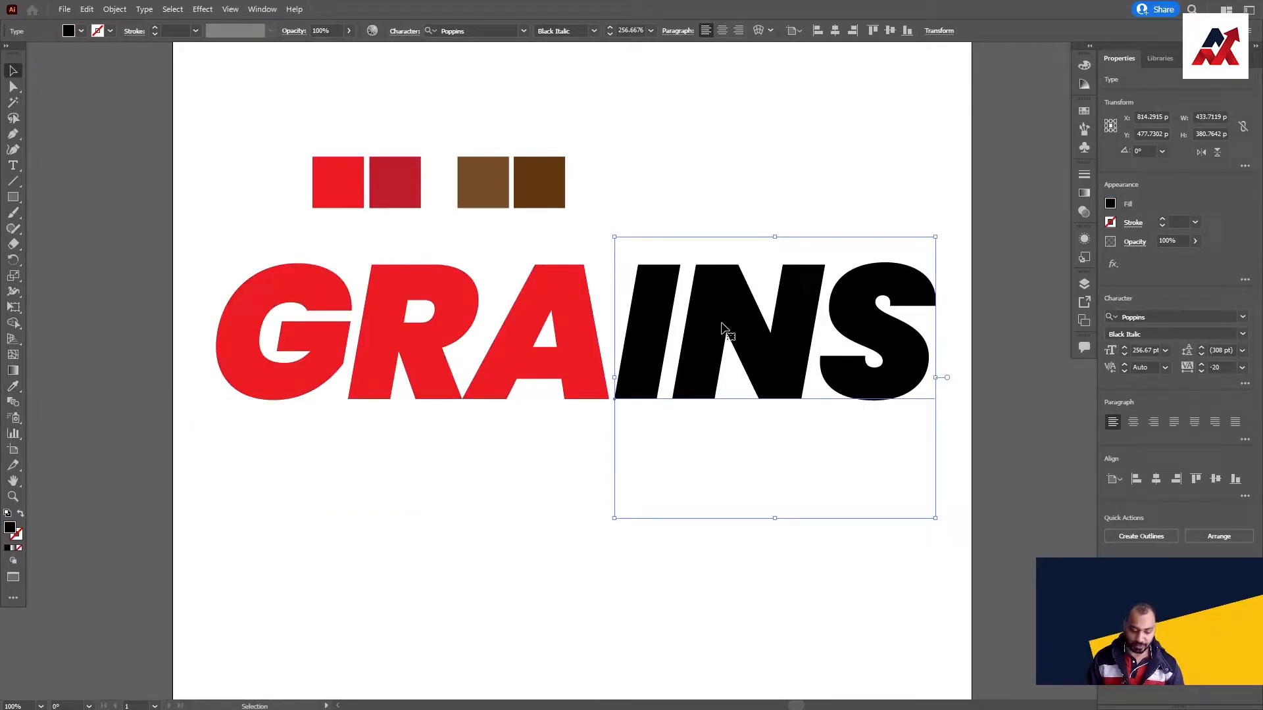
pyautogui.press('i')
pyautogui.click(484, 191)
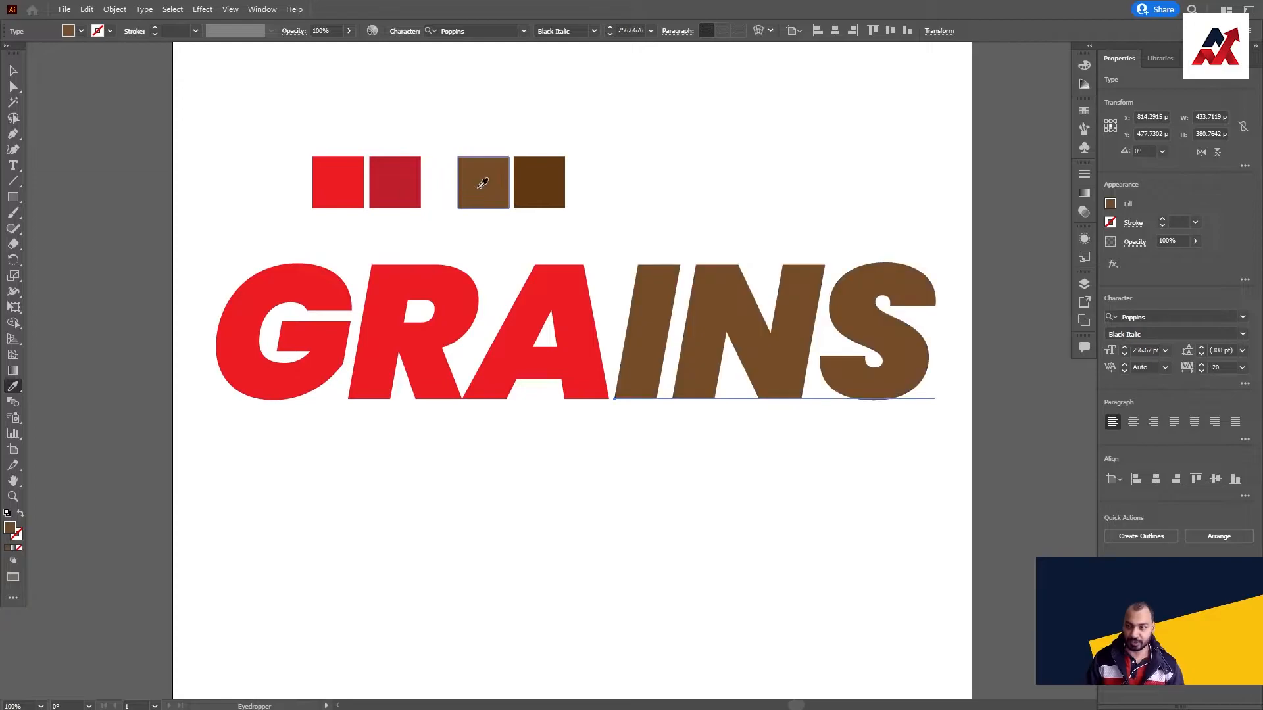
pyautogui.press('v')
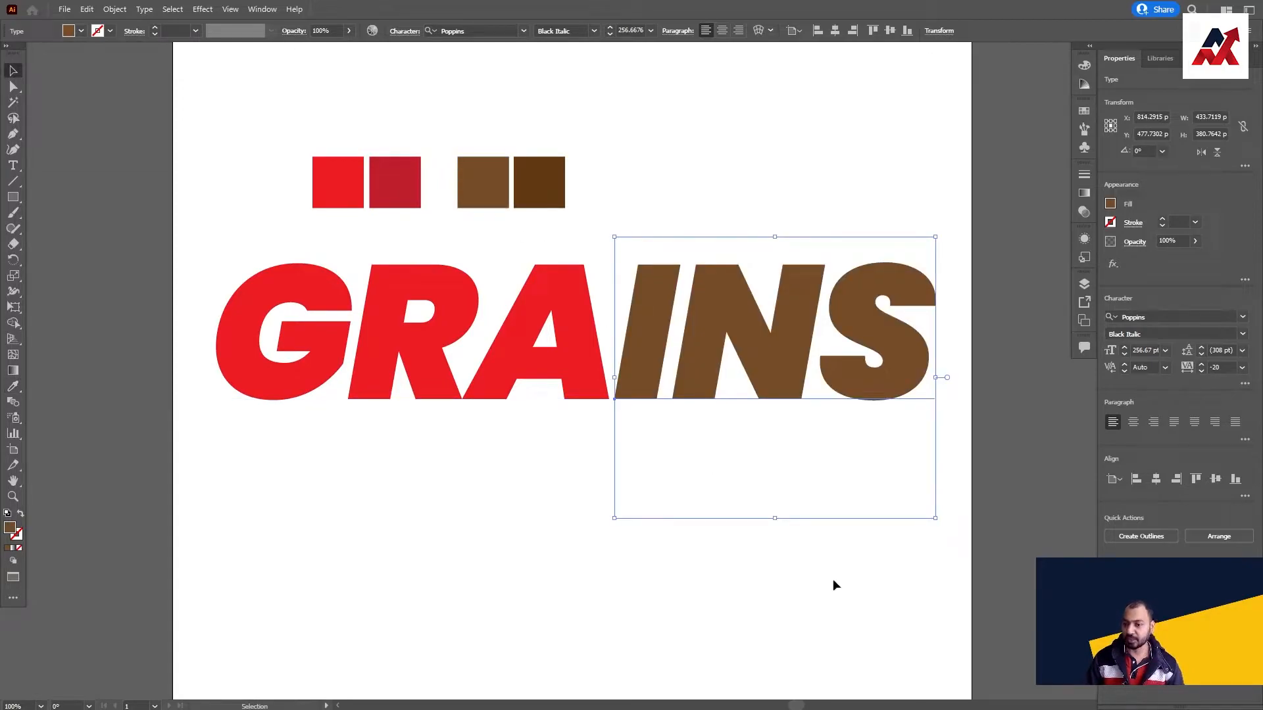
pyautogui.click(870, 580)
# Try expanding the GRA and INS texts with Object and Fill enabled, and undo the expansion
pyautogui.moveTo(633, 464); pyautogui.dragTo(566, 478)
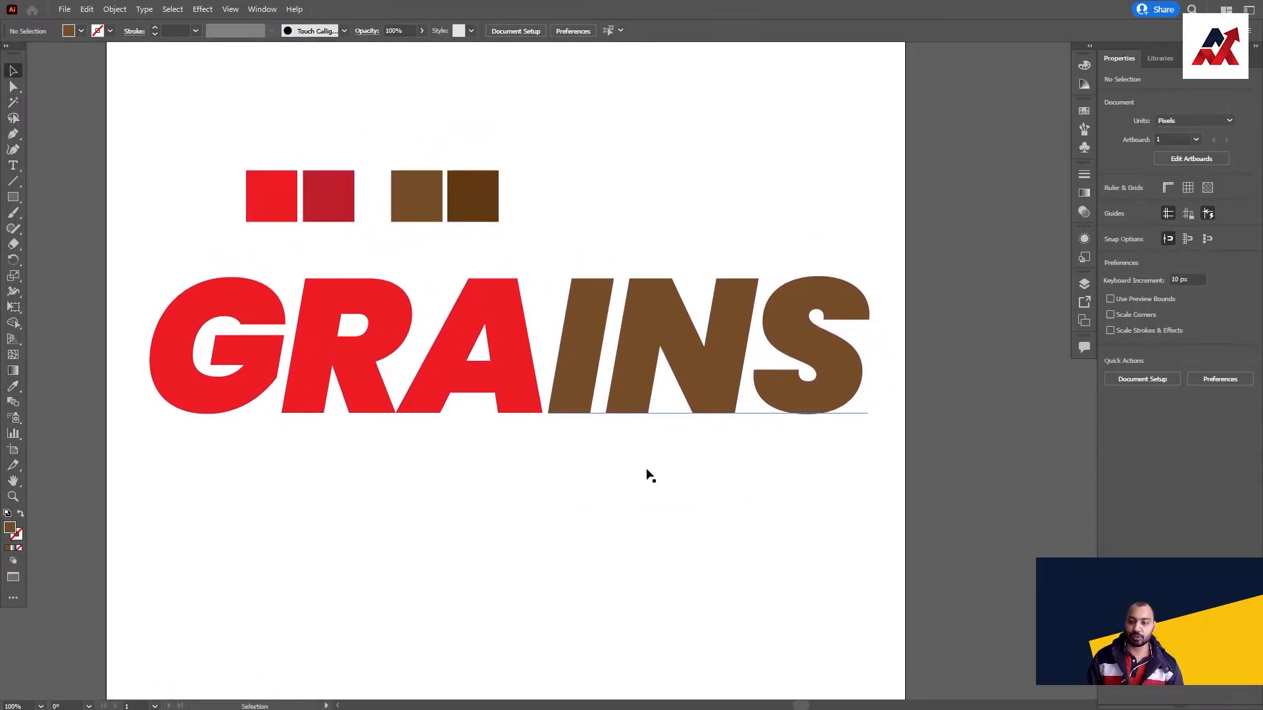
pyautogui.click(664, 520)
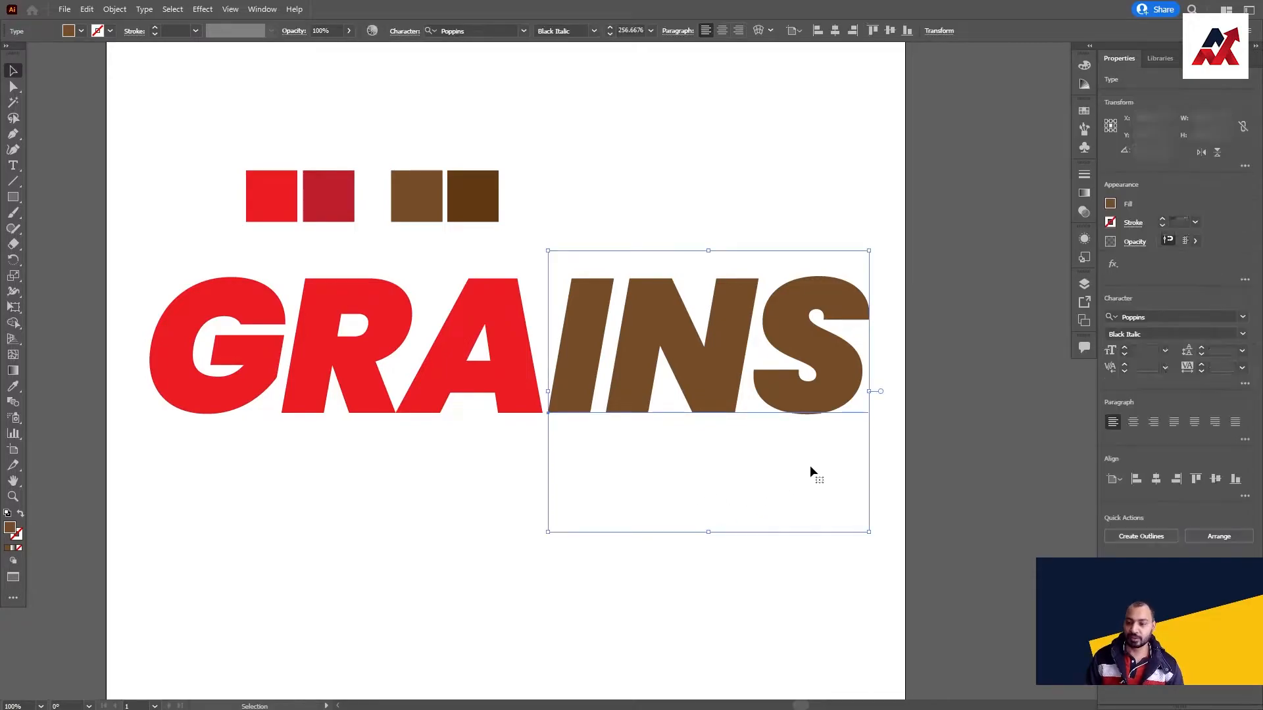
pyautogui.click(923, 411)
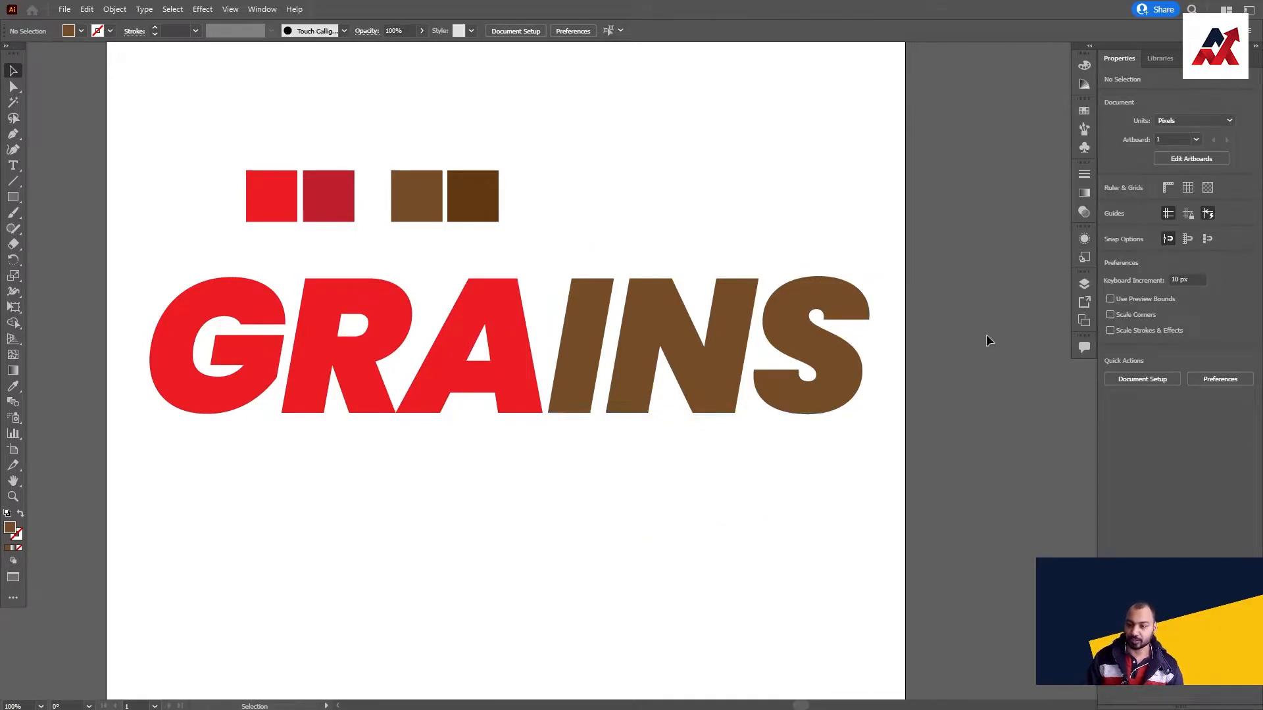
pyautogui.click(318, 510)
pyautogui.click(115, 9)
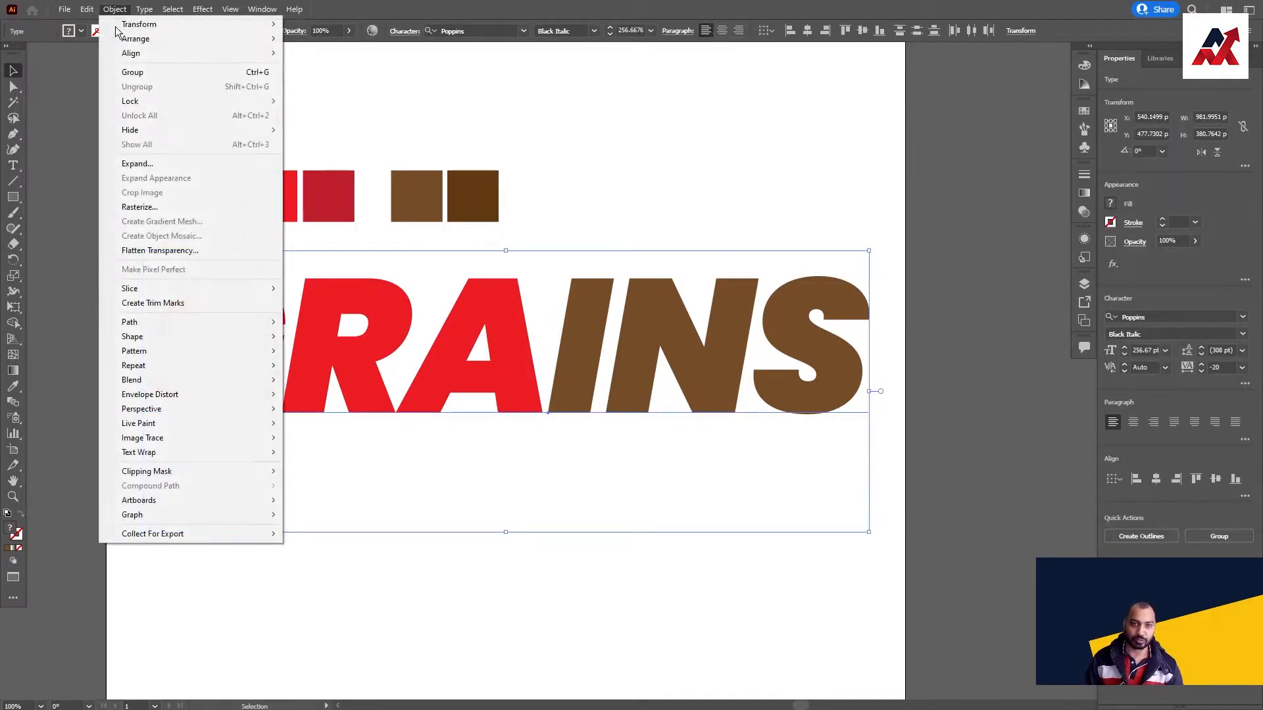
pyautogui.click(186, 161)
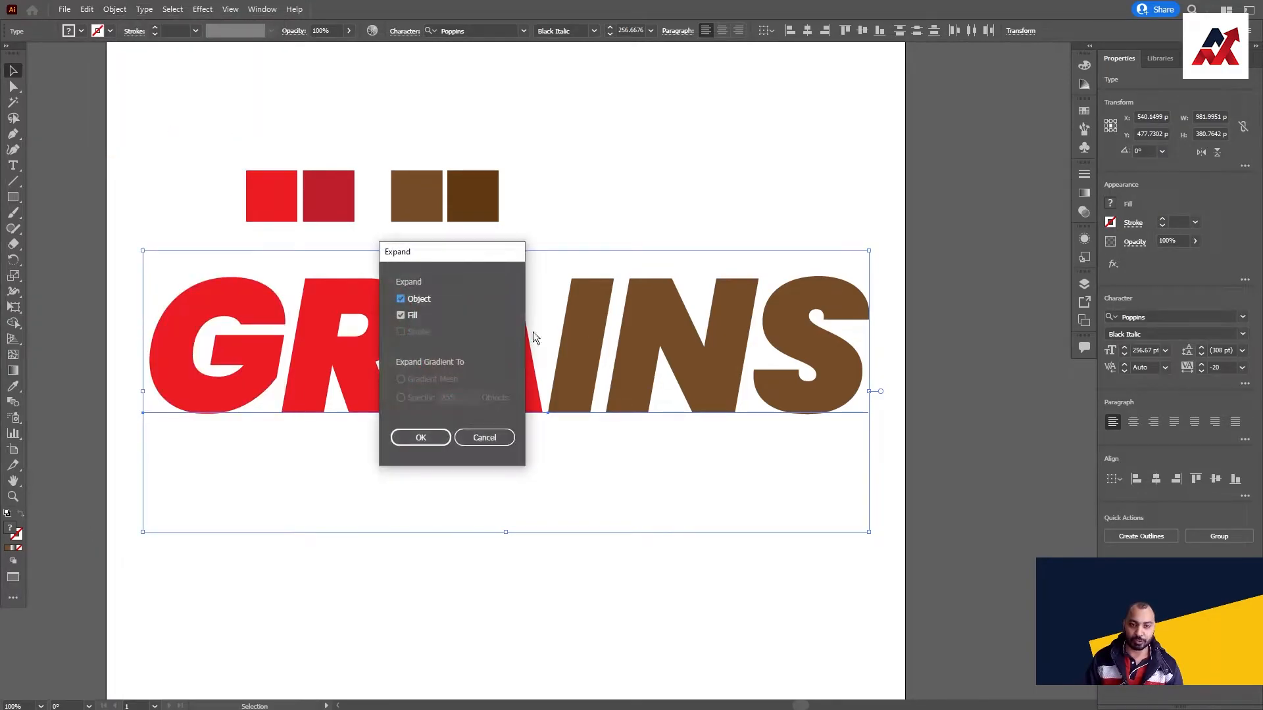
pyautogui.click(424, 437)
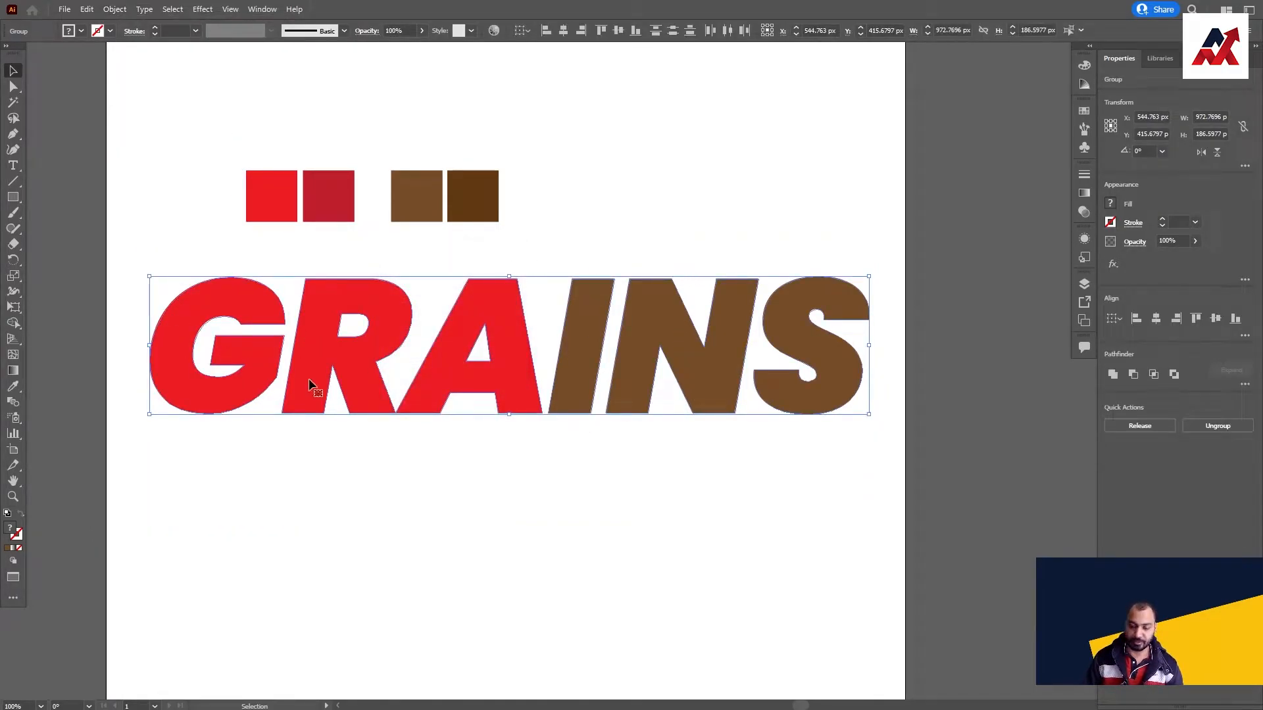
pyautogui.hotkey('ctrl', 'z')
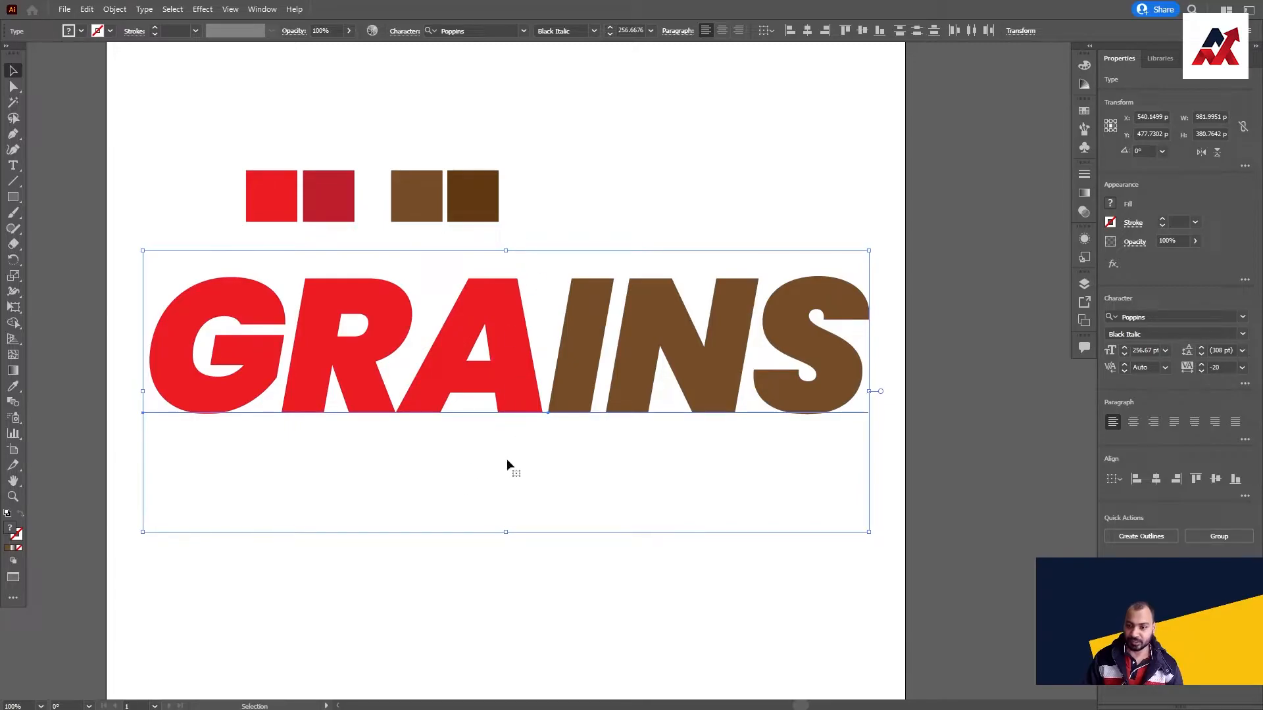
# Convert the GRA and INS text objects to outlines
pyautogui.hotkey('ctrl', 'shift', 'o')
pyautogui.click(575, 506)
pyautogui.click(529, 401)
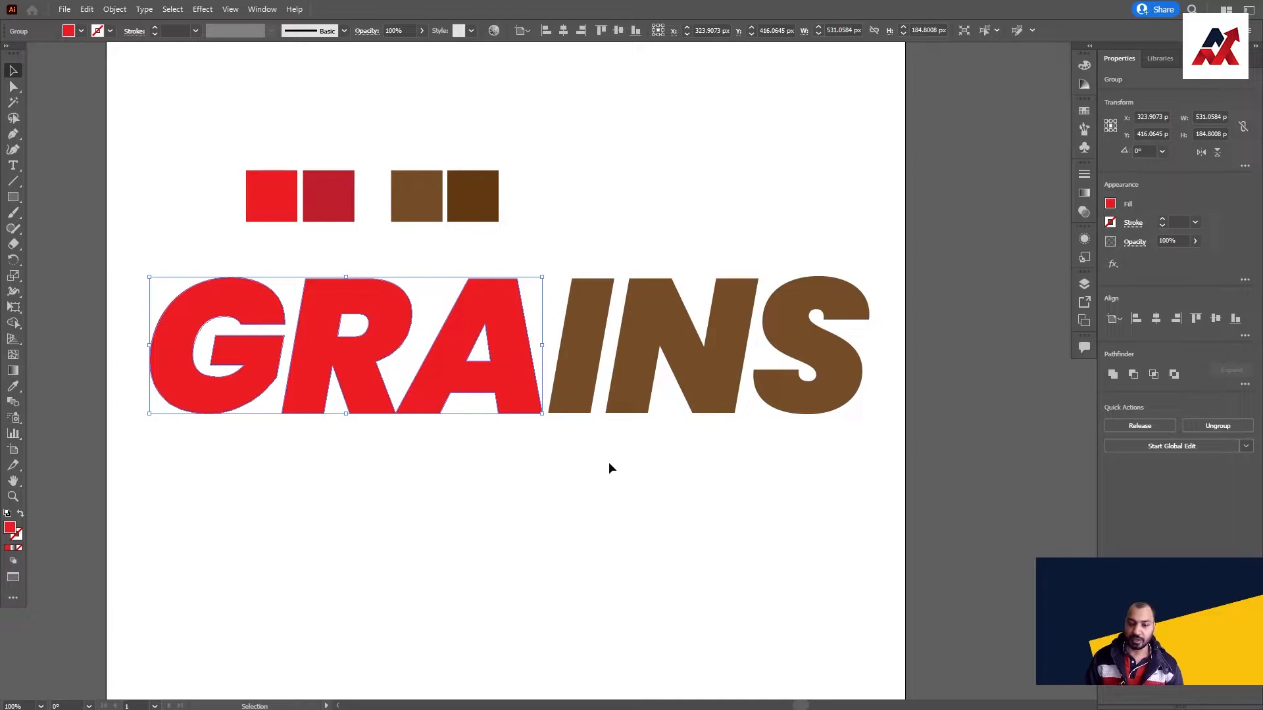
pyautogui.click(612, 467)
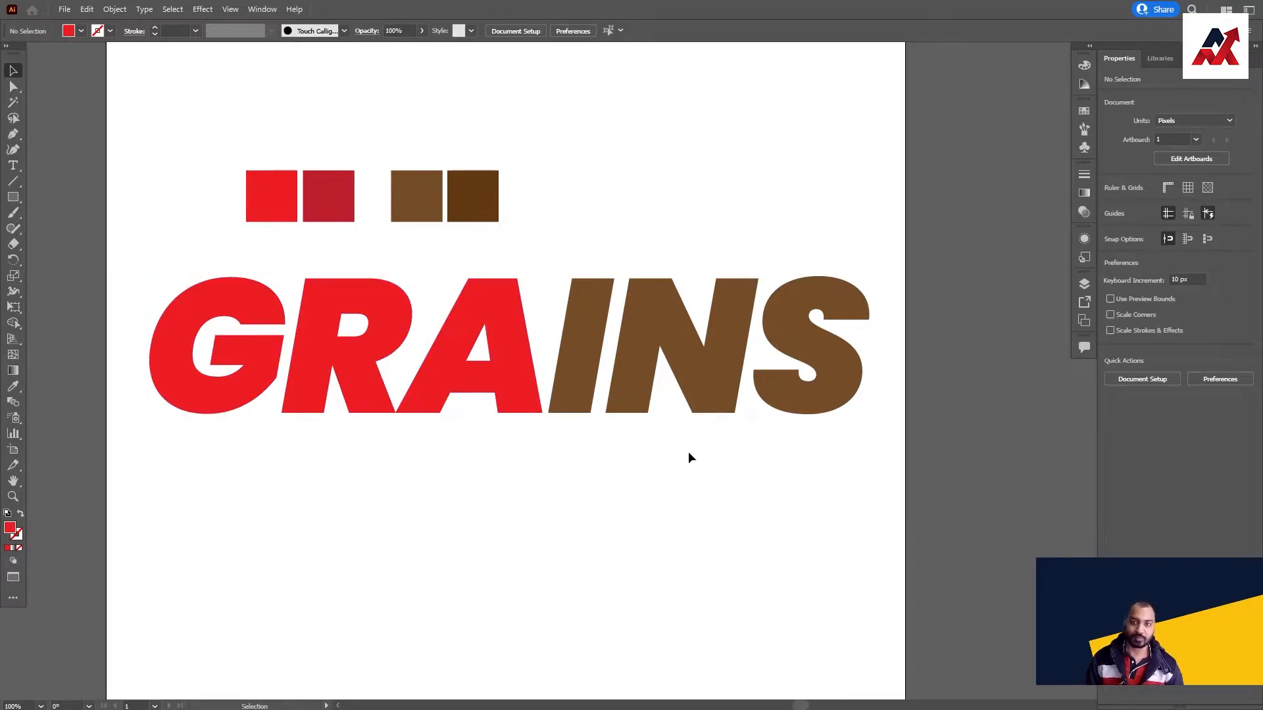
pyautogui.click(656, 380)
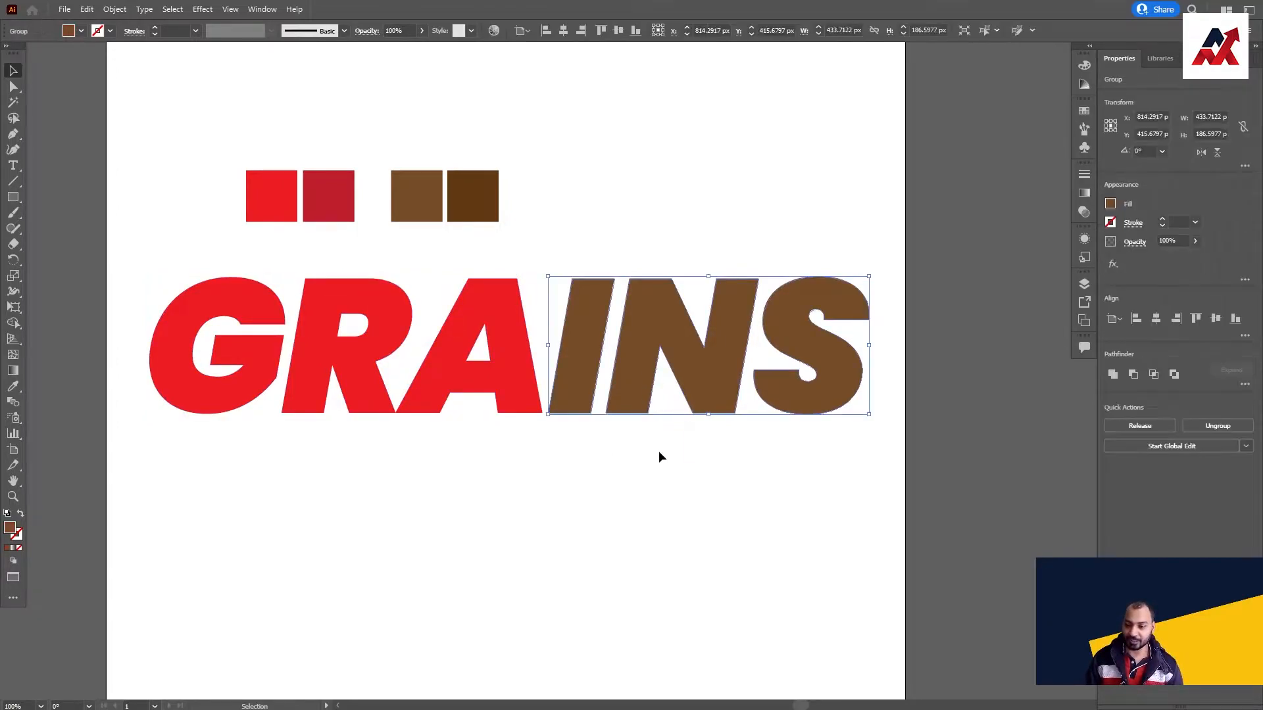
pyautogui.click(396, 452)
# Copy the outlined GRA letters and paste the duplicate in place over the original
pyautogui.click(385, 351)
pyautogui.hotkey('ctrl', '+')
pyautogui.moveTo(559, 394); pyautogui.dragTo(492, 348)
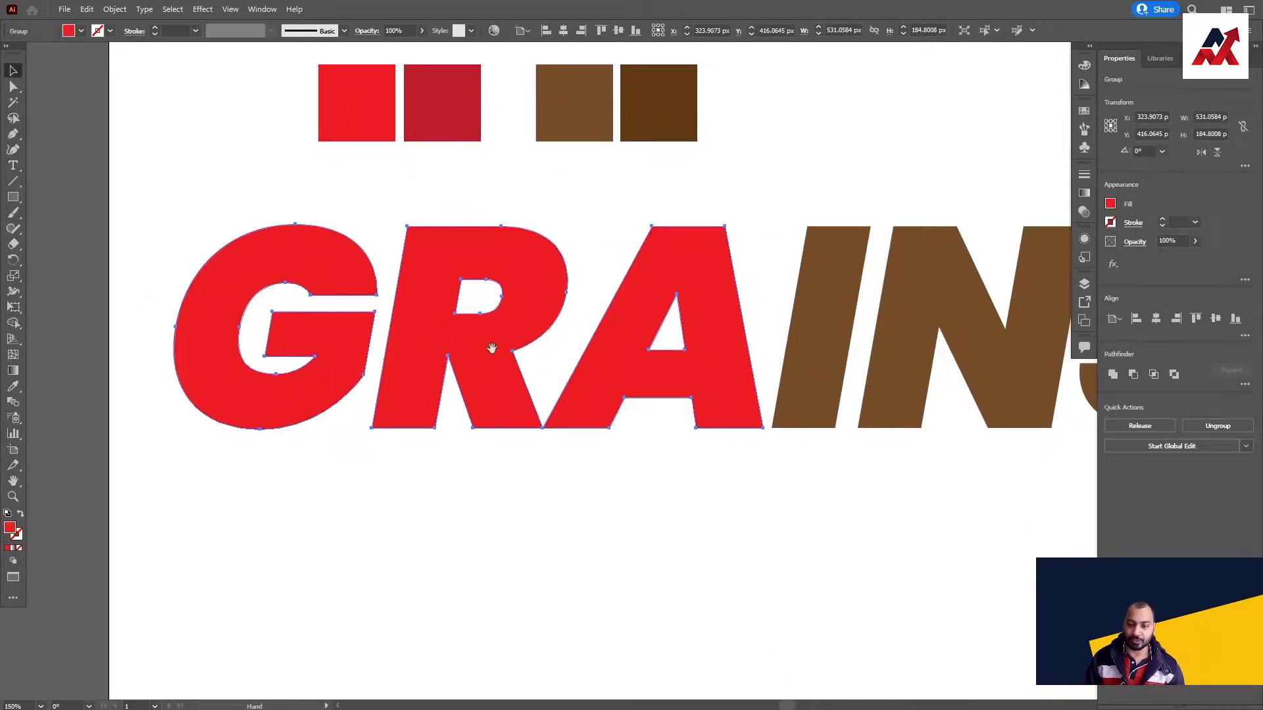
pyautogui.click(87, 9)
pyautogui.click(121, 75)
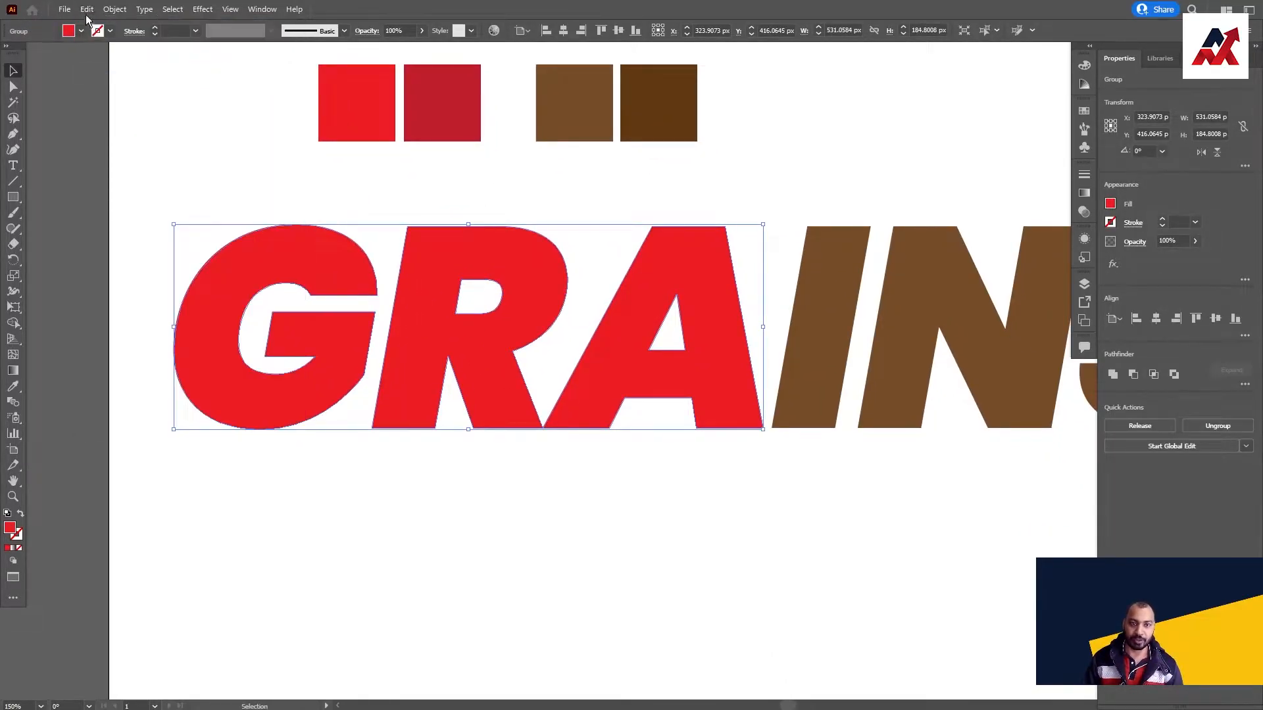
pyautogui.click(87, 9)
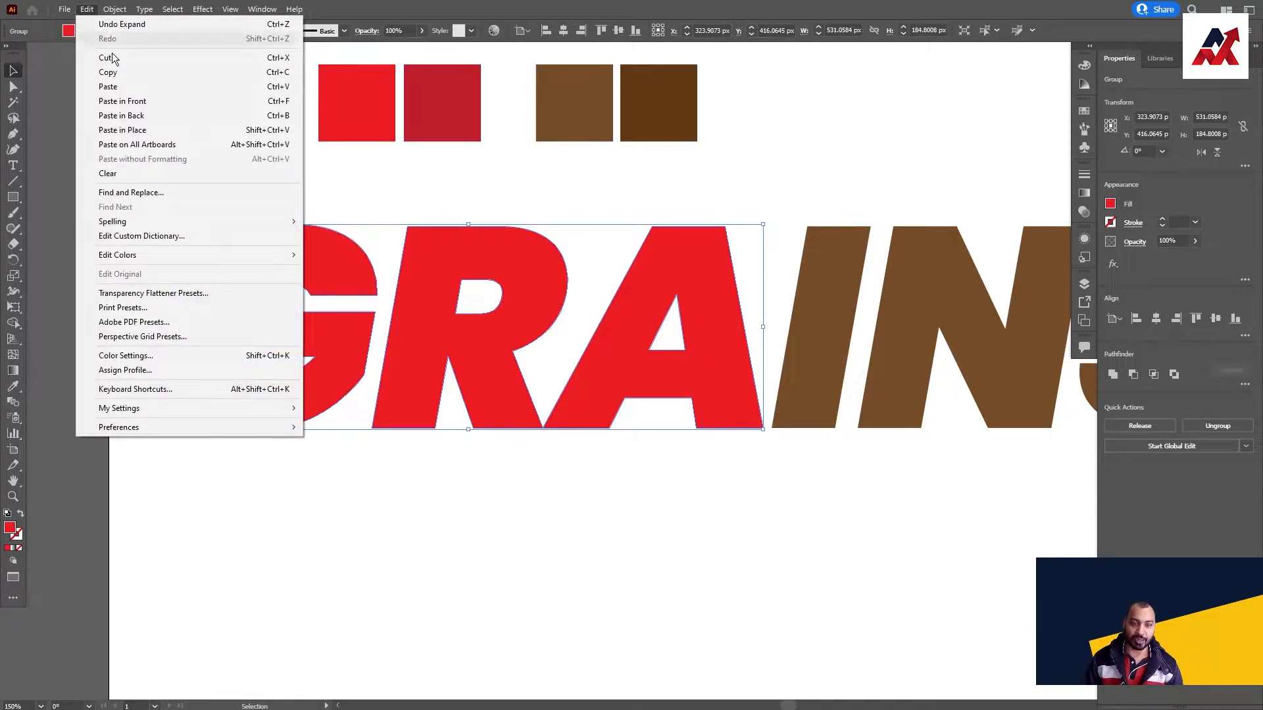
pyautogui.click(175, 130)
# Recolour the pasted GRA copy with the dark red swatch, undoing a trial move first
pyautogui.moveTo(469, 278); pyautogui.dragTo(397, 377)
pyautogui.hotkey('ctrl', 'z')
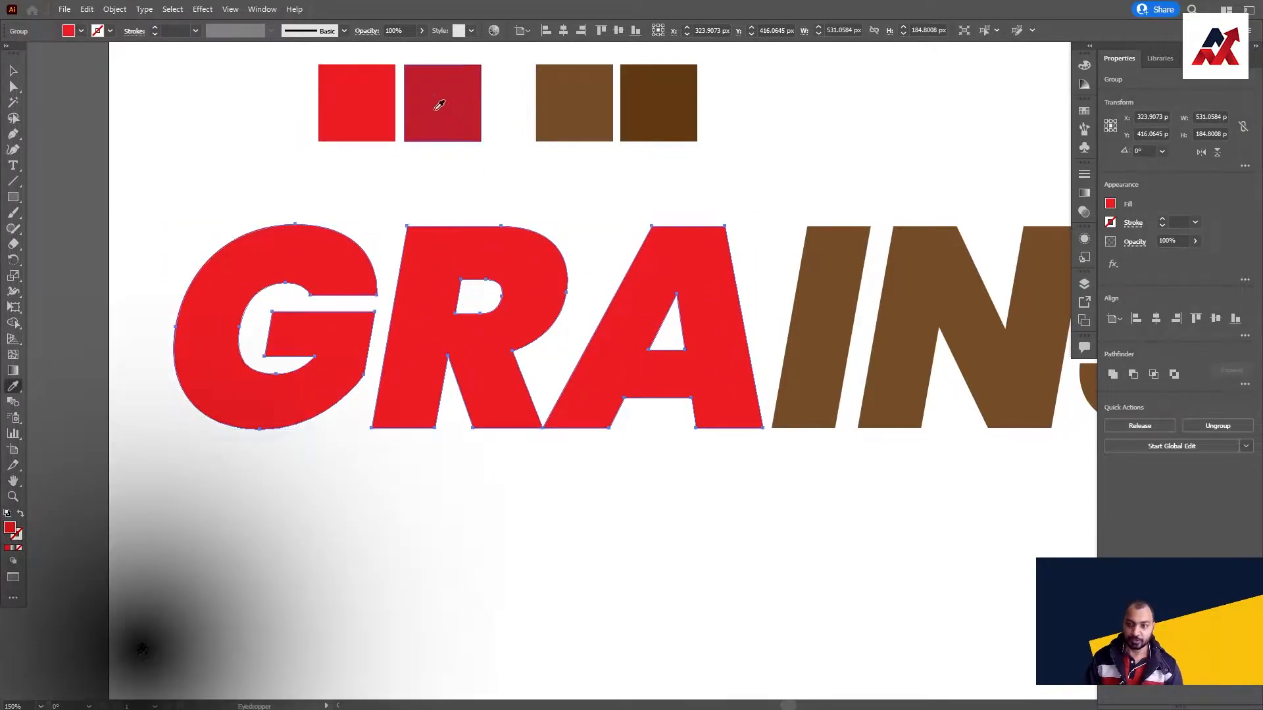
pyautogui.click(436, 103)
pyautogui.click(478, 206)
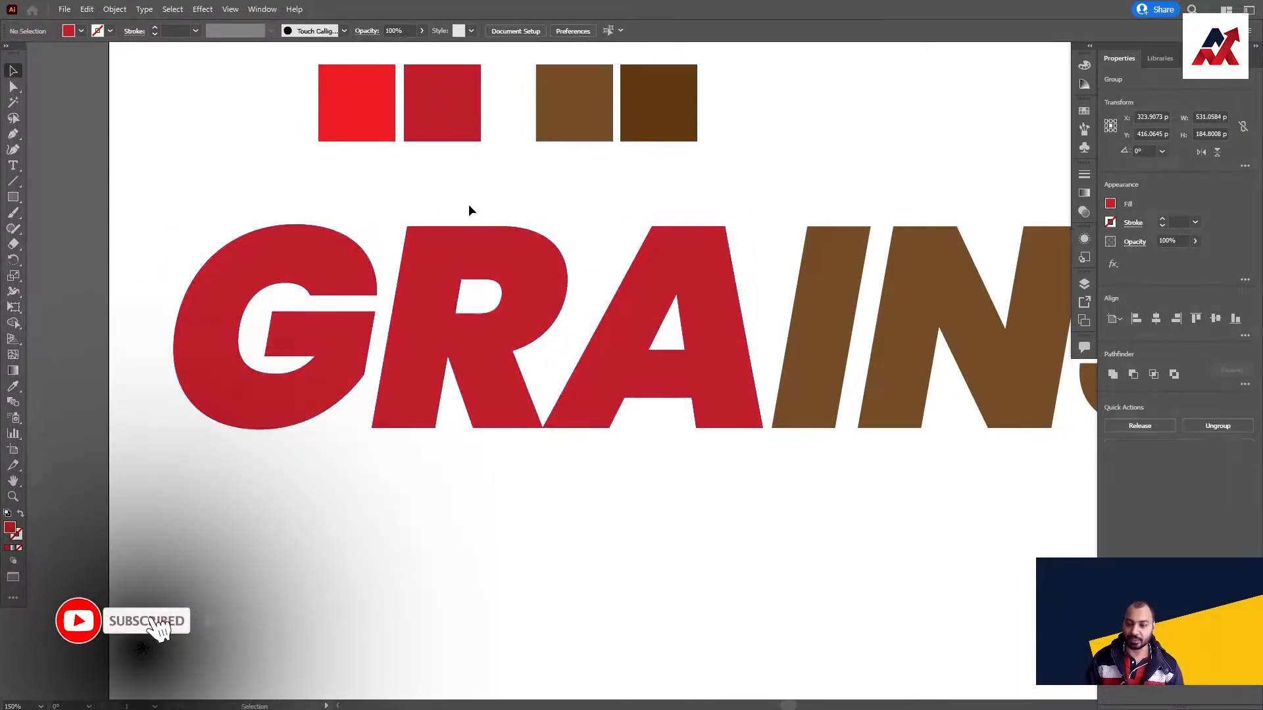
# Add an opacity mask to the dark red GRA copy and toggle the mask's Clip option
pyautogui.click(457, 284)
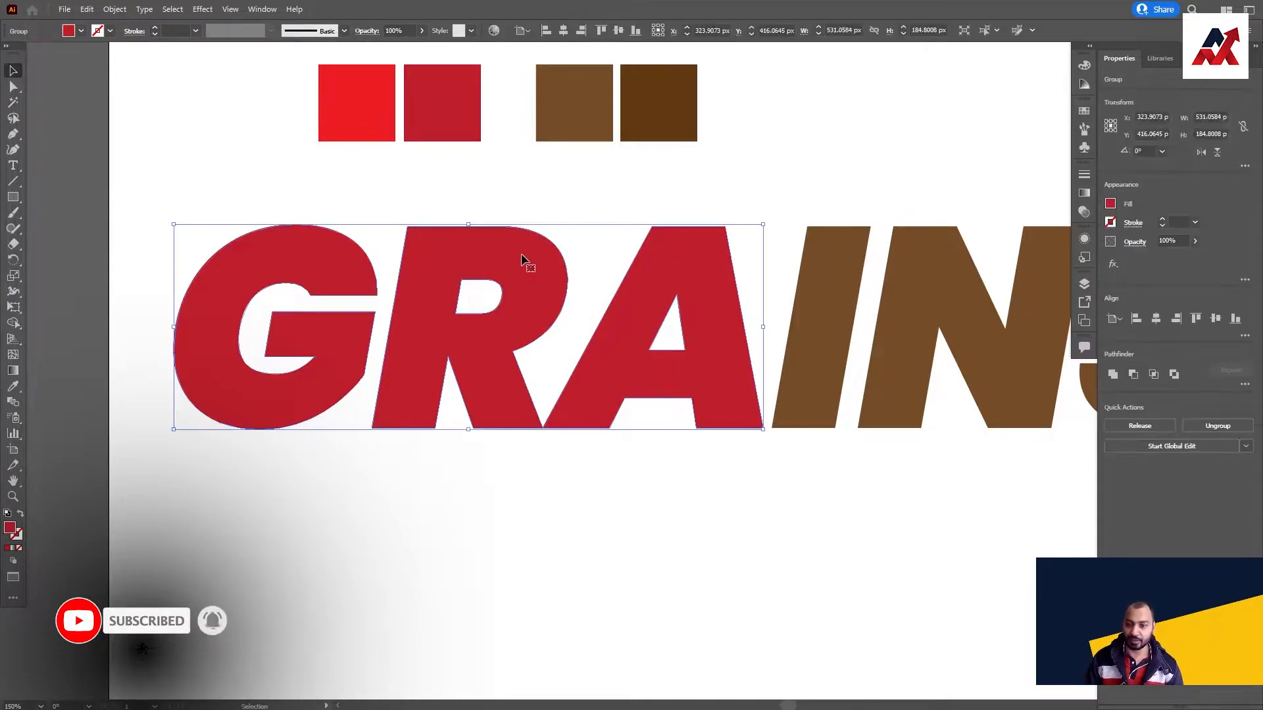
pyautogui.click(232, 11)
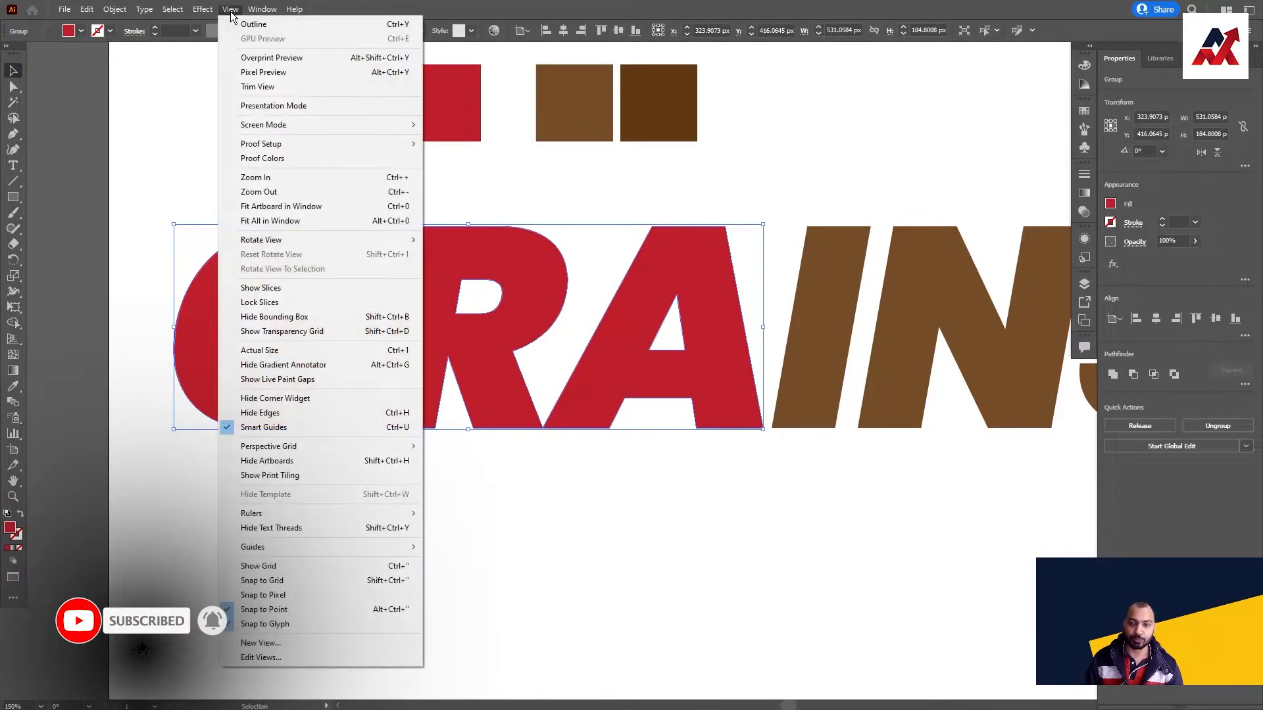
pyautogui.moveTo(261, 10)
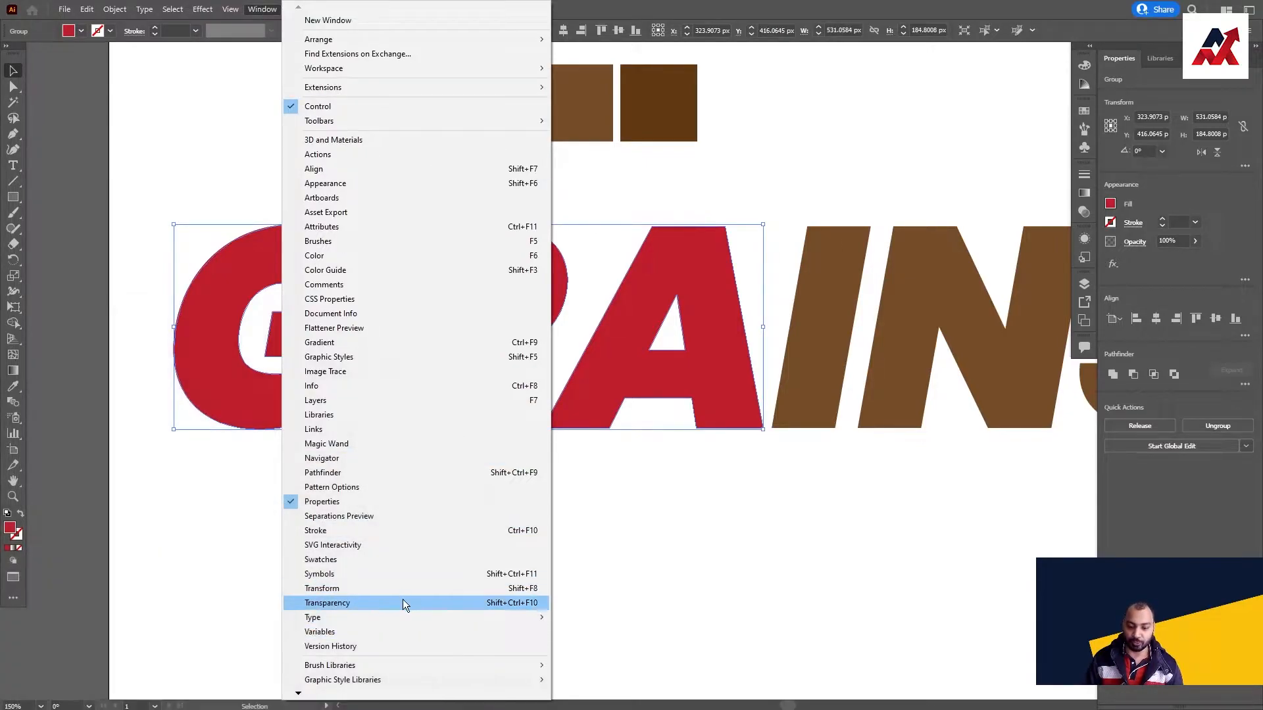
pyautogui.click(405, 601)
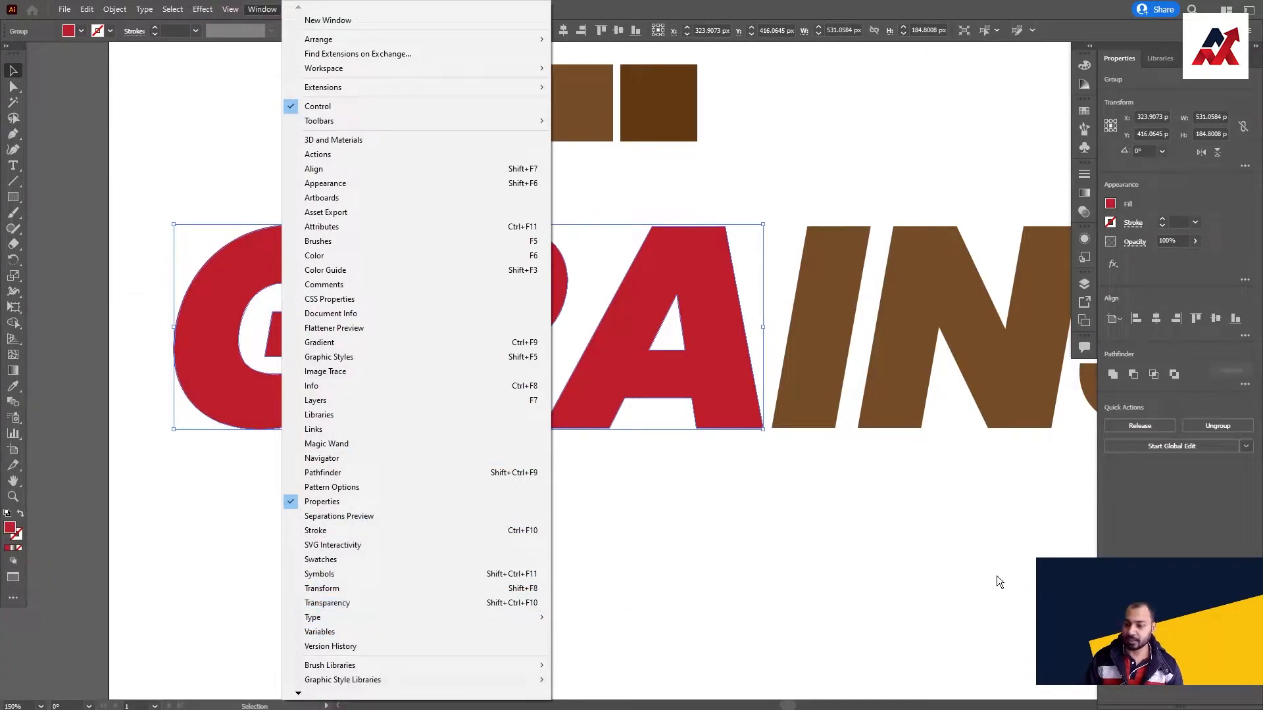
pyautogui.click(995, 578)
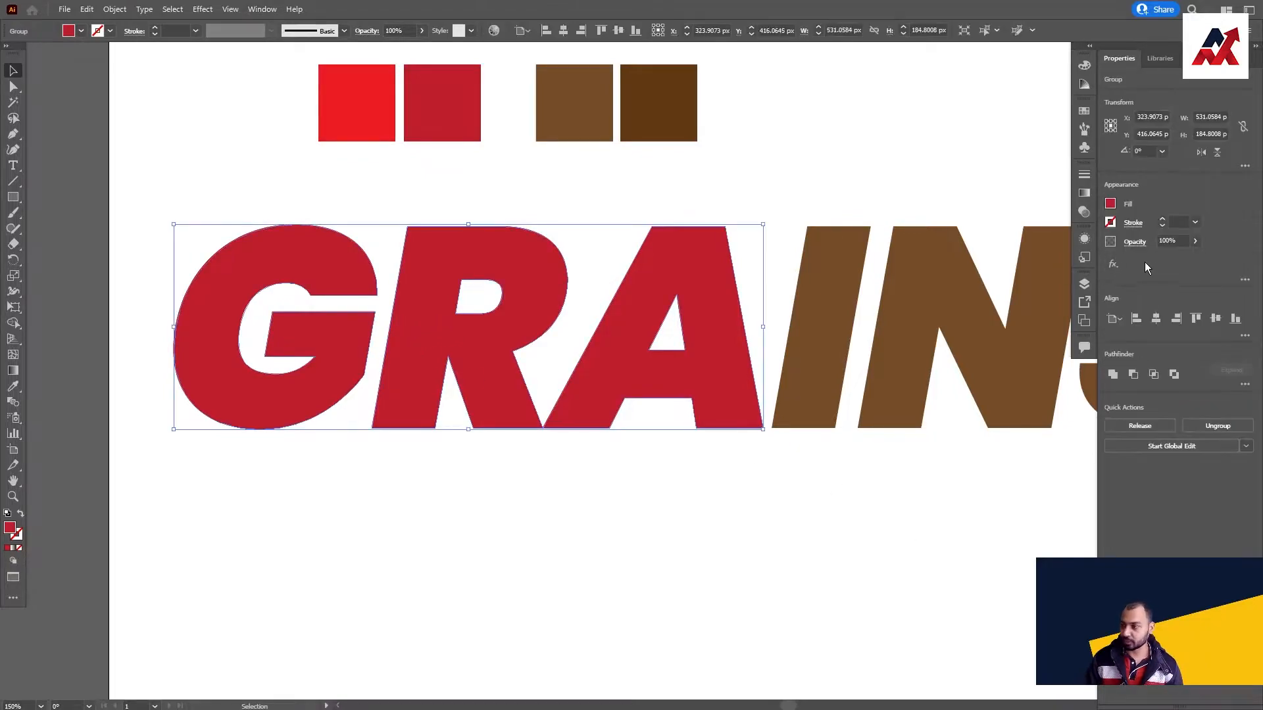
pyautogui.click(1134, 247)
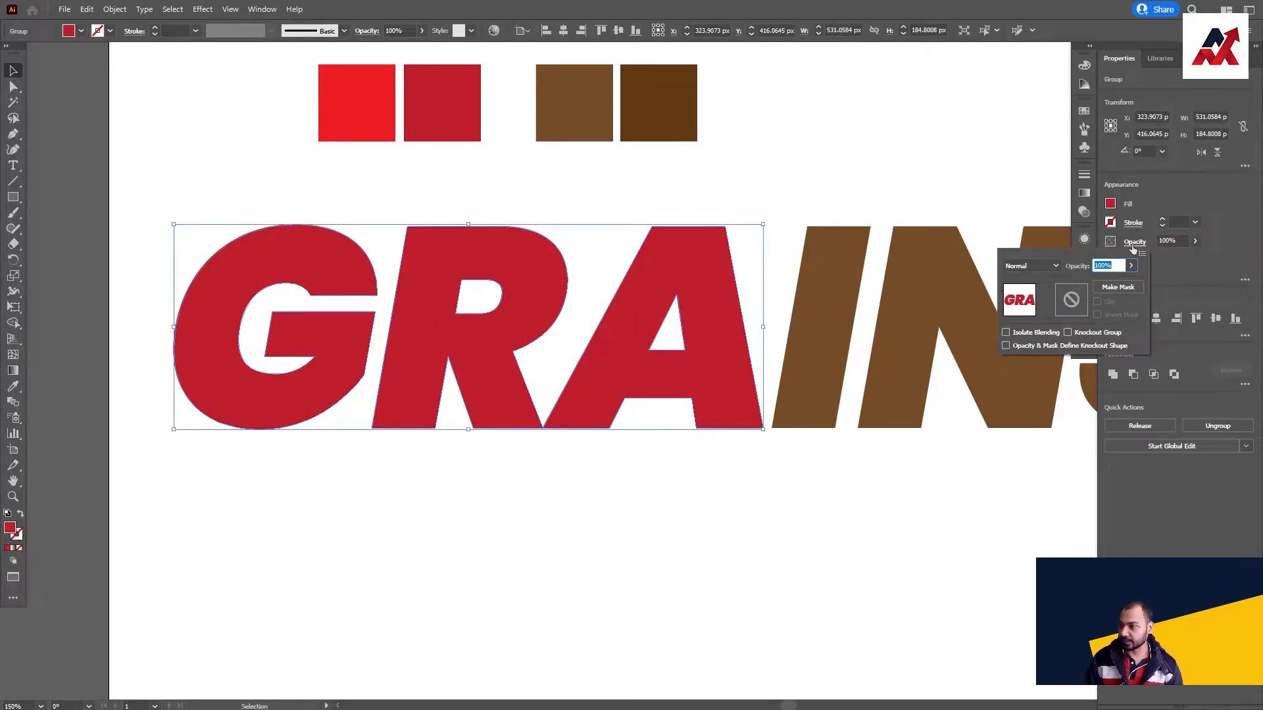
pyautogui.click(1128, 288)
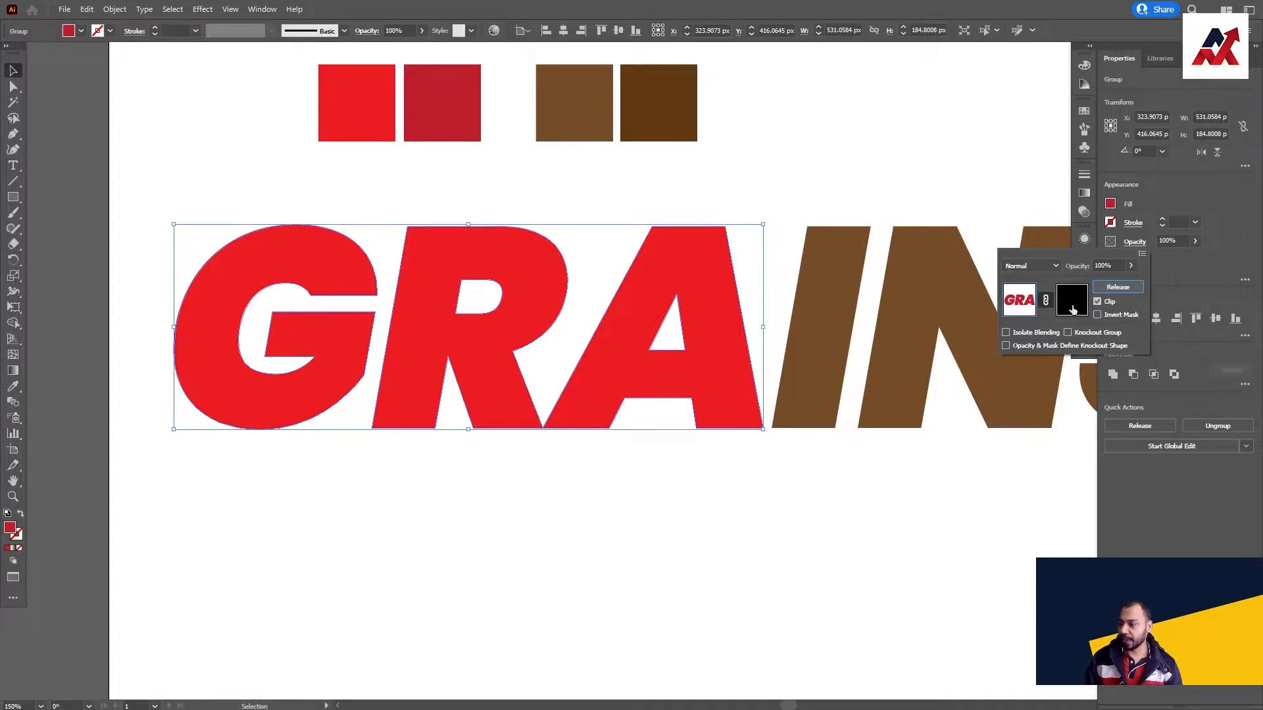
pyautogui.click(1072, 305)
pyautogui.click(1132, 243)
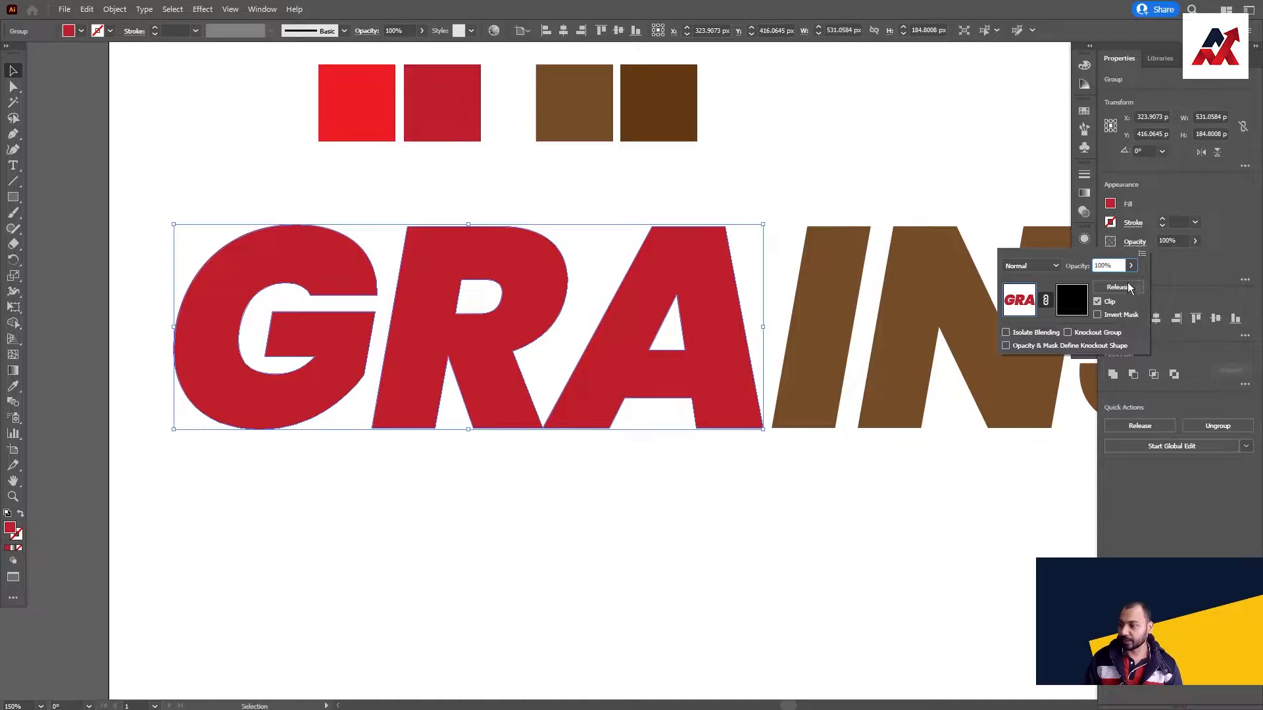
pyautogui.click(1108, 303)
# Undo the opacity mask, the dark red recolouring and the pasted copy of the GRA lettering
pyautogui.click(880, 474)
pyautogui.moveTo(712, 320); pyautogui.dragTo(612, 410)
pyautogui.hotkey('ctrl', 'z')
pyautogui.click(1133, 242)
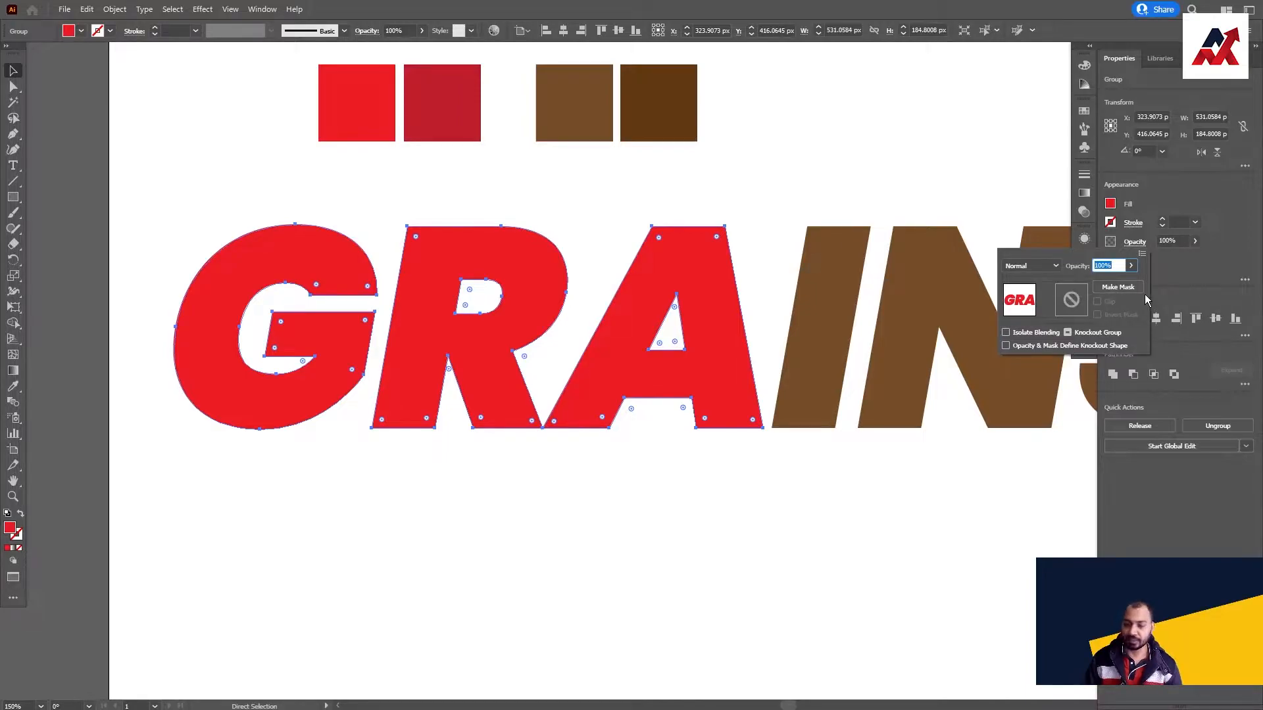
pyautogui.press('Escape')
# Paste the copied GRA lettering in place over the original
pyautogui.press('v')
pyautogui.click(115, 12)
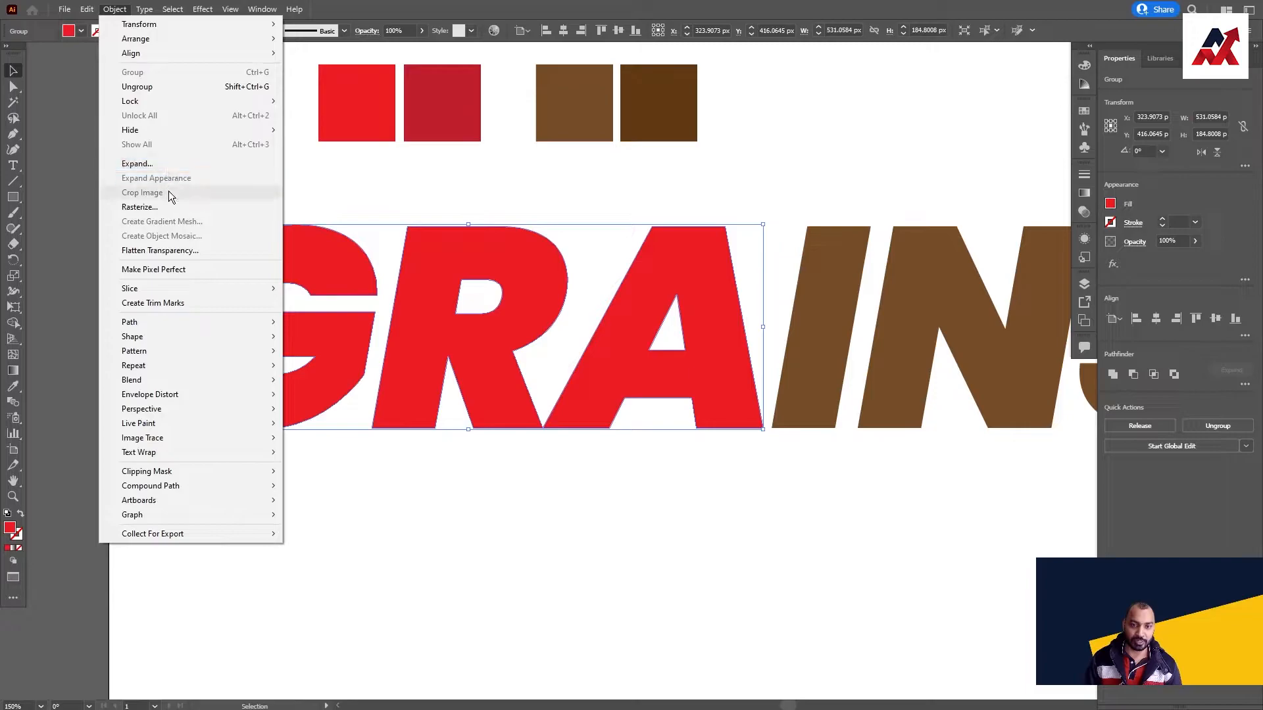
pyautogui.moveTo(84, 12)
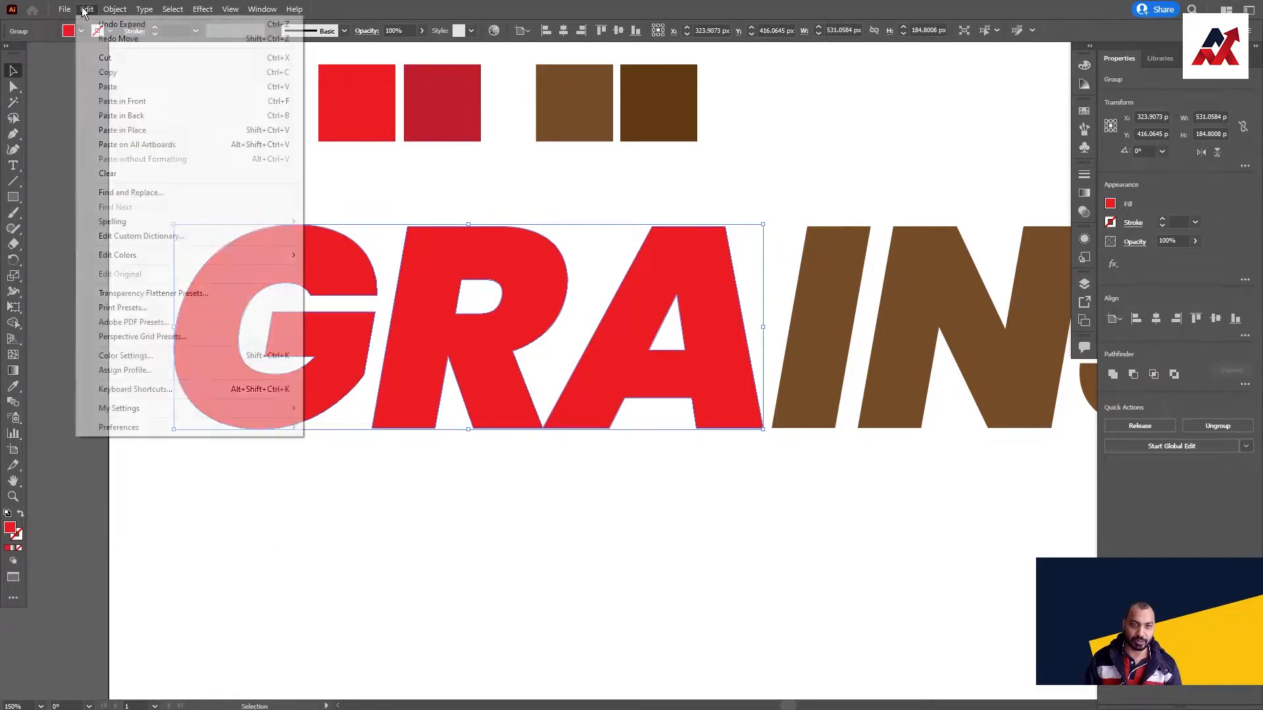
pyautogui.click(168, 128)
pyautogui.moveTo(445, 255)
pyautogui.mouseDown()
pyautogui.moveTo(344, 186)
pyautogui.moveTo(446, 255)
pyautogui.mouseUp()
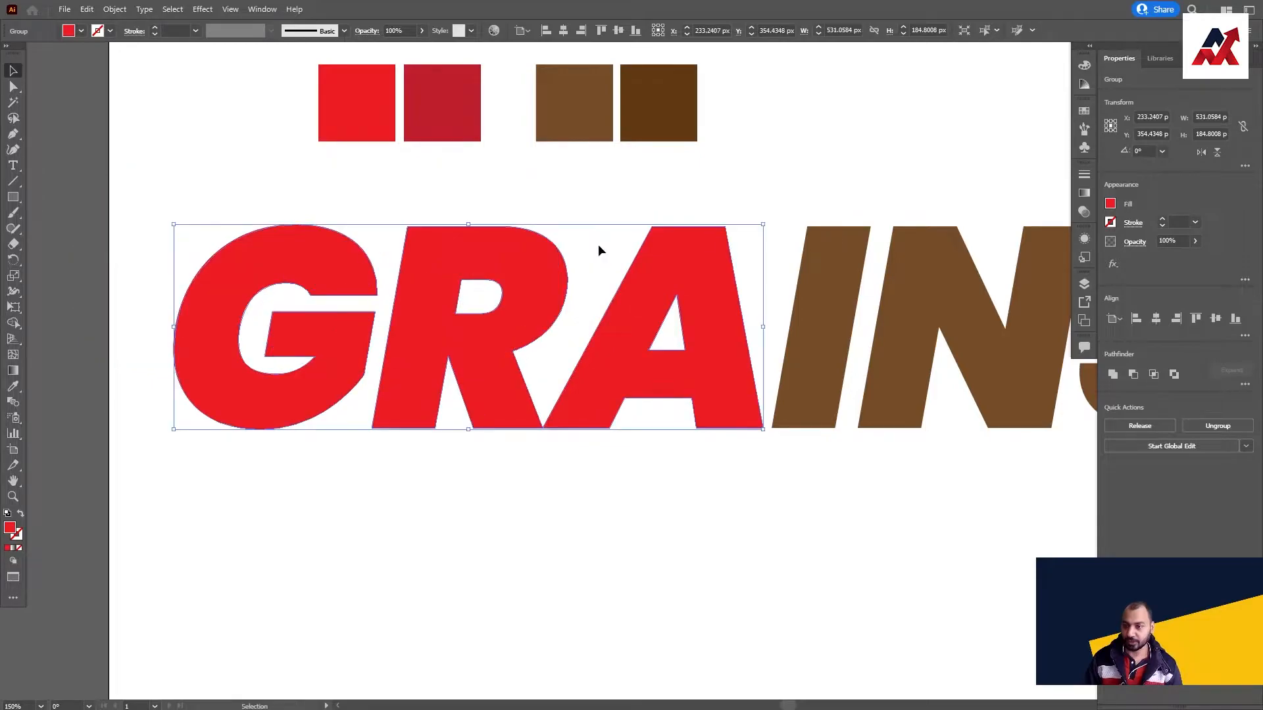
# Bring up the floating transparency settings for the selected GRA copy and place them beside the colour swatches
pyautogui.click(1141, 243)
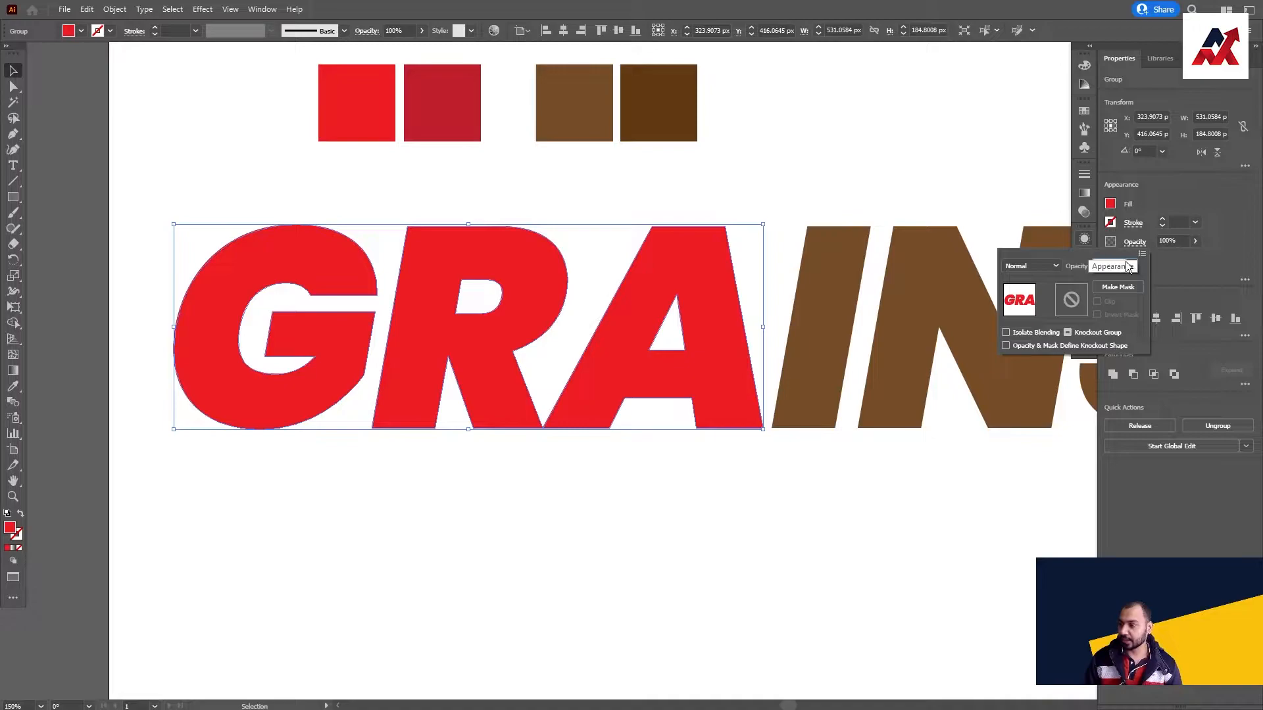
pyautogui.click(679, 286)
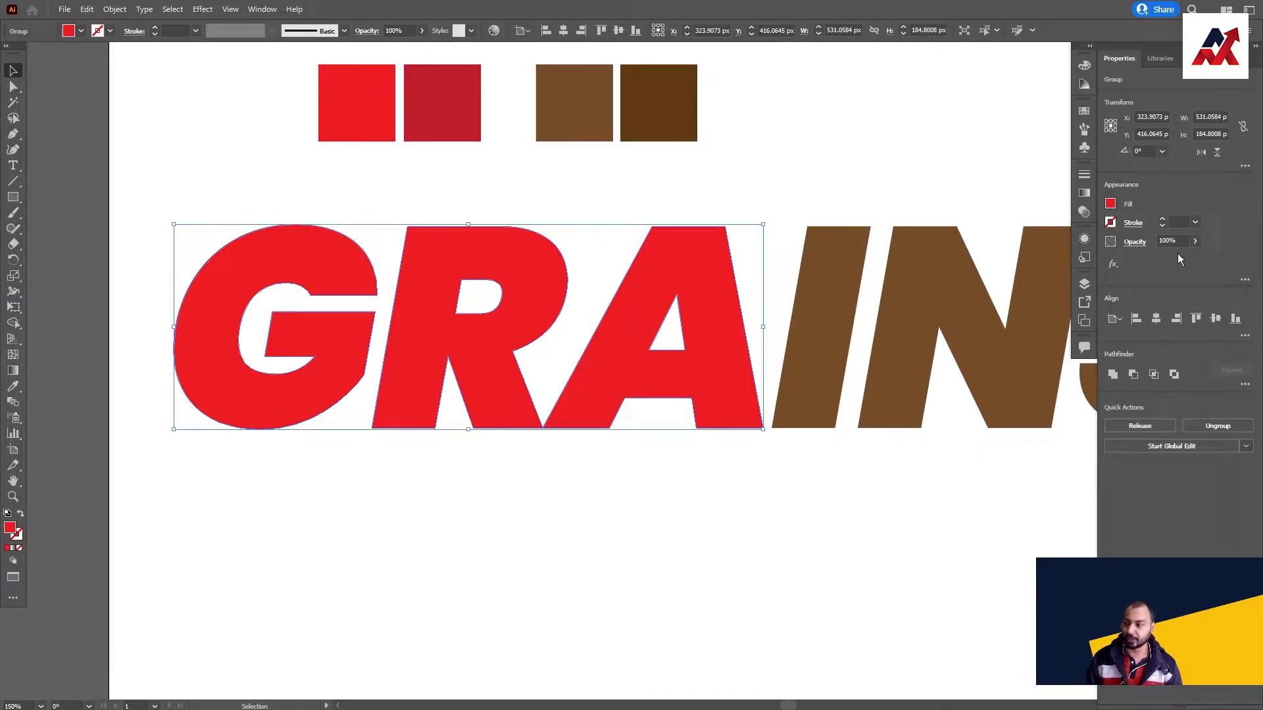
pyautogui.click(262, 10)
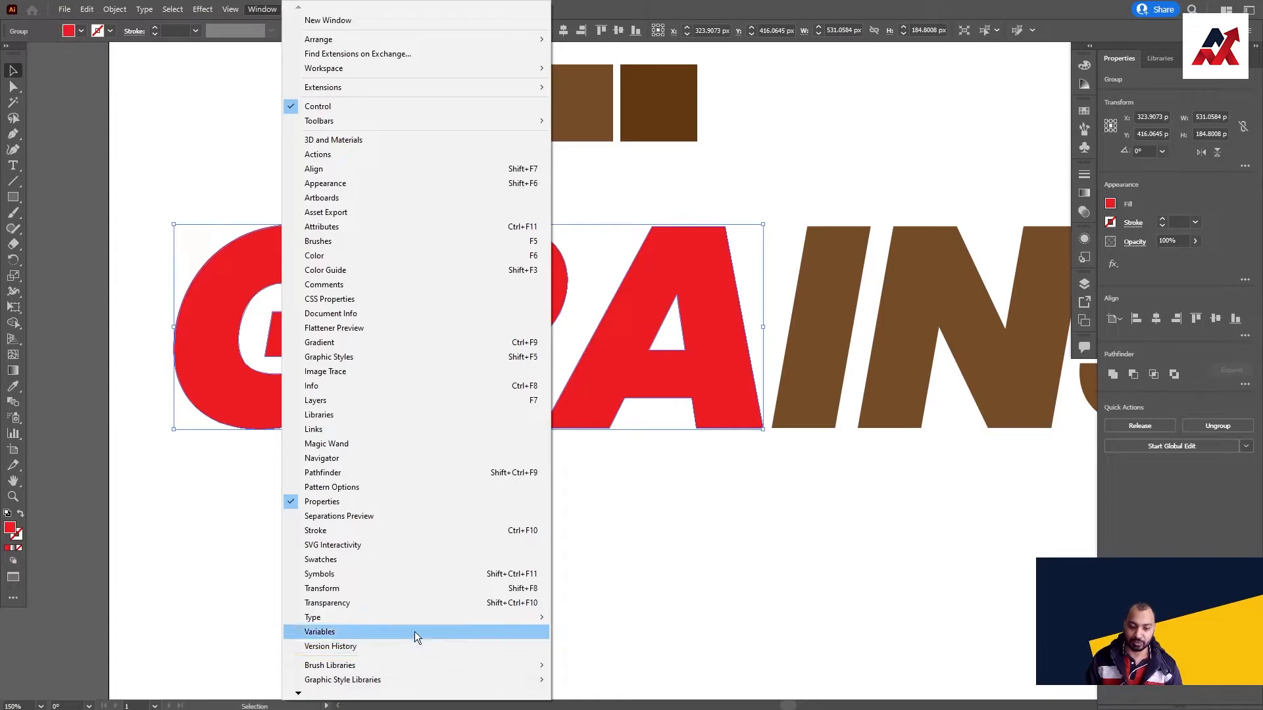
pyautogui.click(416, 609)
pyautogui.moveTo(1019, 165); pyautogui.dragTo(230, 104)
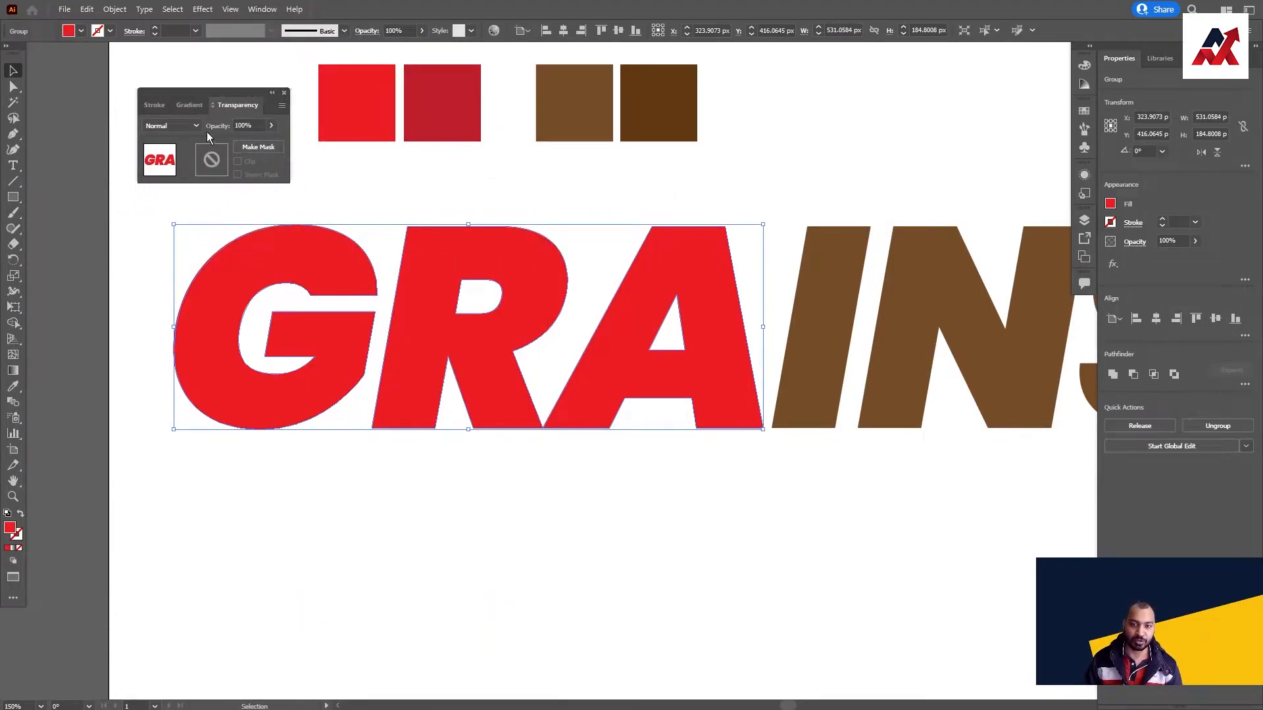
pyautogui.hotkey('ctrl', 'f')
pyautogui.hotkey('ctrl', 'z')
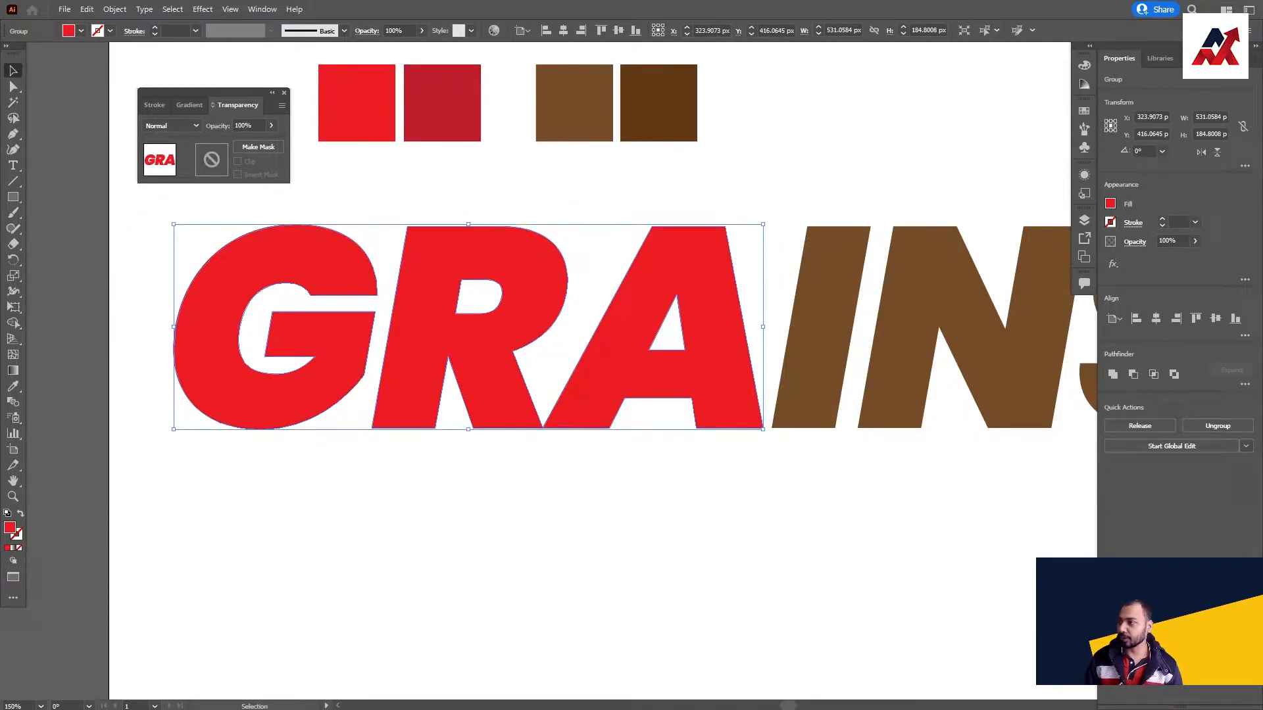
# Reset the Essentials Classic workspace and float the transparency settings beside the colour swatches
pyautogui.click(1248, 10)
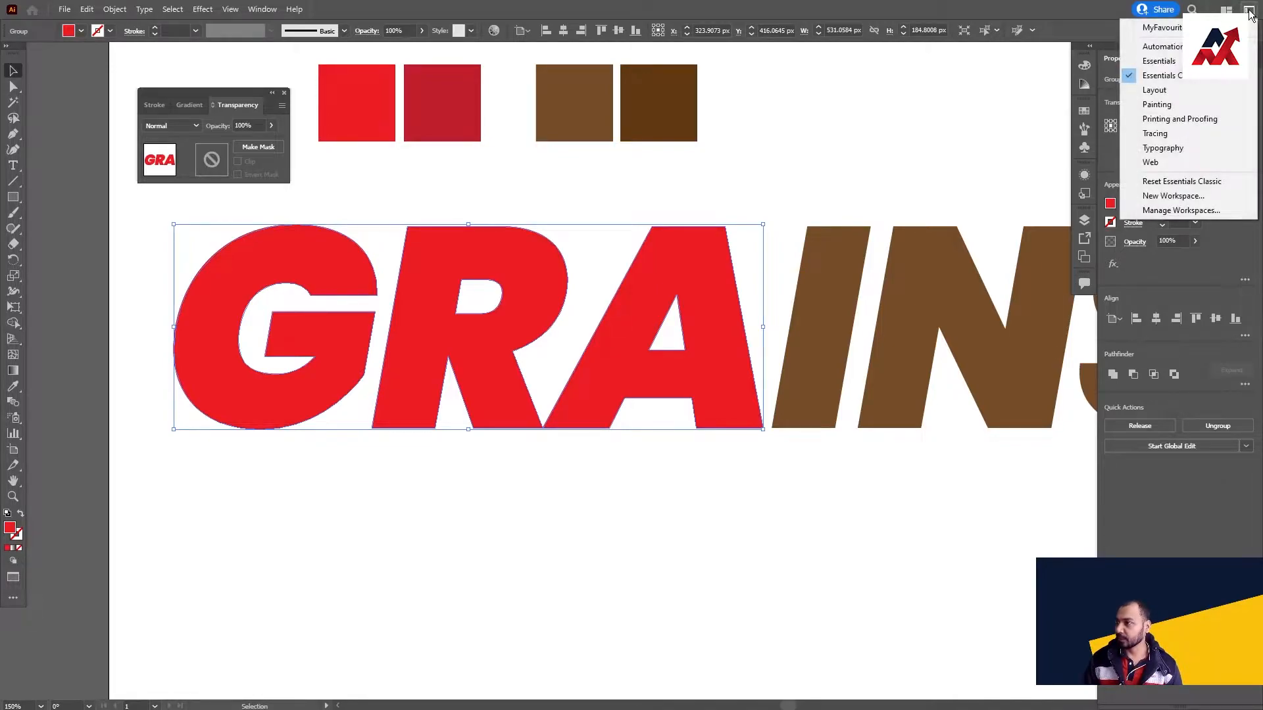
pyautogui.click(1180, 183)
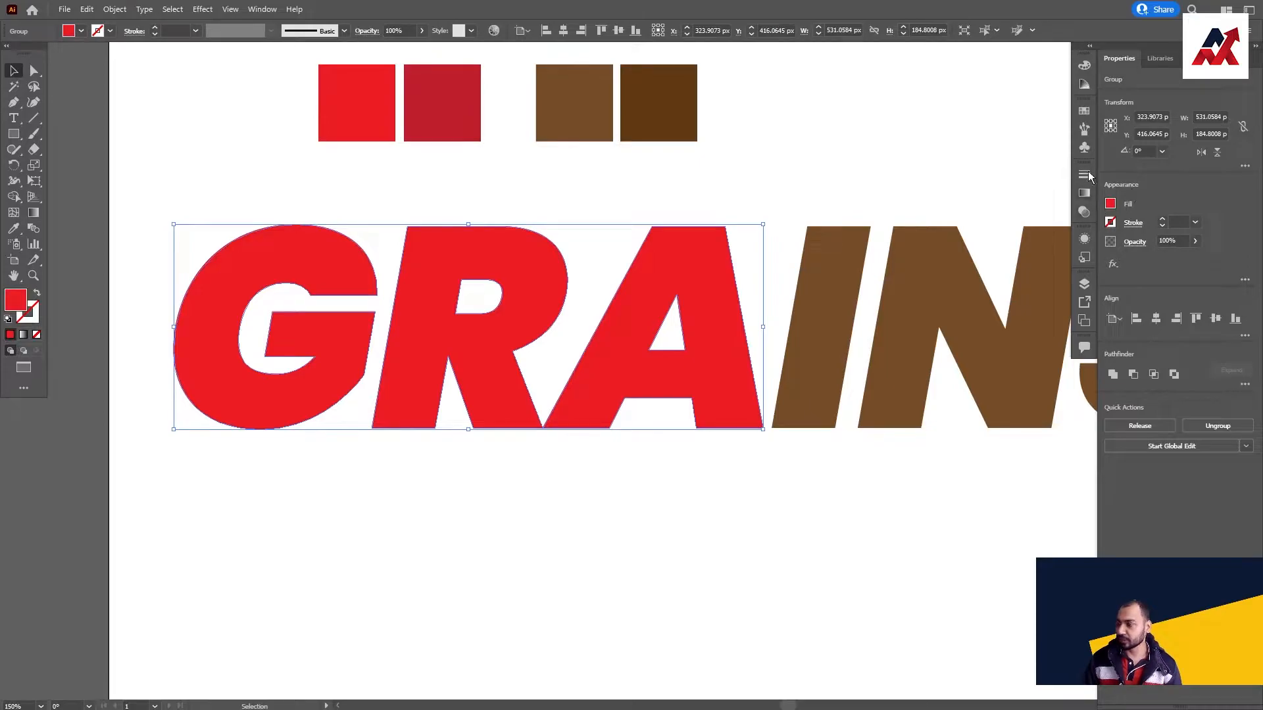
pyautogui.click(262, 9)
pyautogui.click(379, 605)
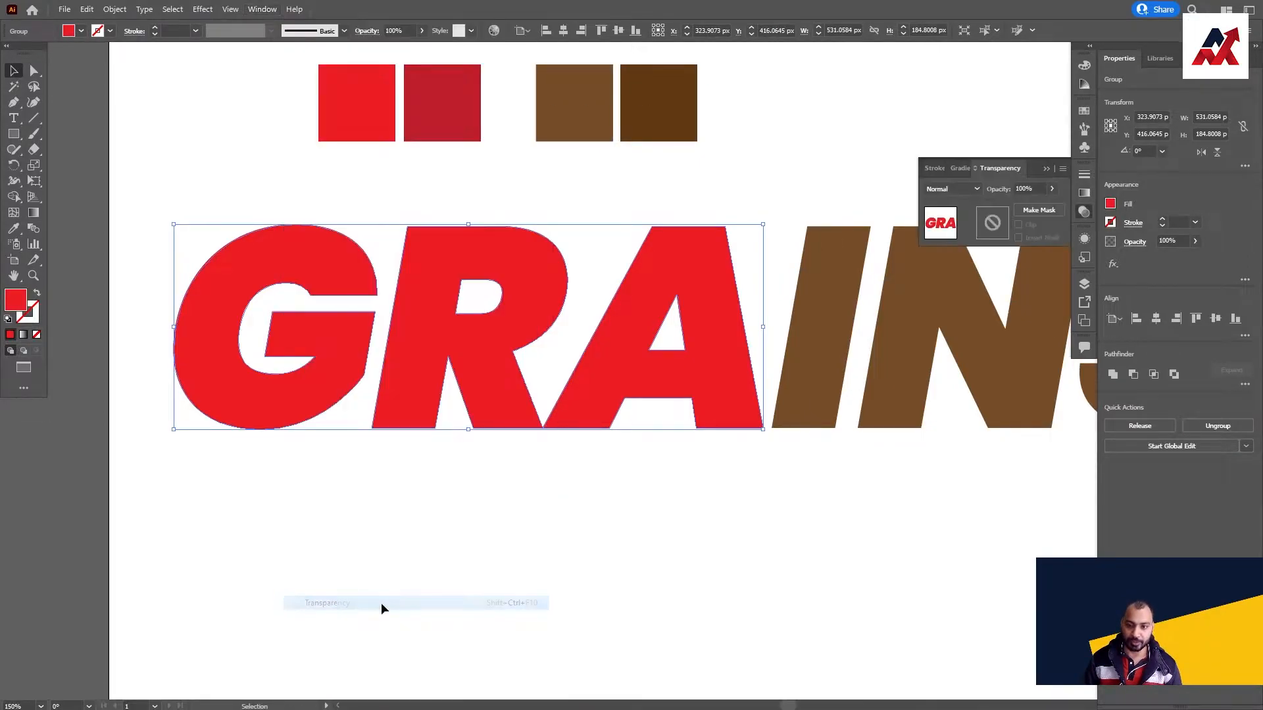
pyautogui.moveTo(1034, 176); pyautogui.dragTo(234, 122)
# Move the GRA copy aside to check the lettering underneath, undoing each trial move
pyautogui.moveTo(659, 308); pyautogui.dragTo(584, 372)
pyautogui.hotkey('ctrl', 'z')
pyautogui.moveTo(668, 269); pyautogui.dragTo(549, 371)
pyautogui.hotkey('ctrl', 'z')
# Recolour the GRA copy with the dark red swatch, undoing a trial move of the copy
pyautogui.press('i')
pyautogui.click(453, 110)
pyautogui.press('v')
pyautogui.click(647, 503)
pyautogui.moveTo(647, 324); pyautogui.dragTo(647, 419)
pyautogui.hotkey('ctrl', 'z')
# Add an opacity mask to the dark red GRA copy and turn off the mask's Clip option
pyautogui.moveTo(498, 392); pyautogui.dragTo(510, 461)
pyautogui.press('m')
pyautogui.hotkey('ctrl', 'shift', 'a')
pyautogui.press('v')
pyautogui.click(355, 338)
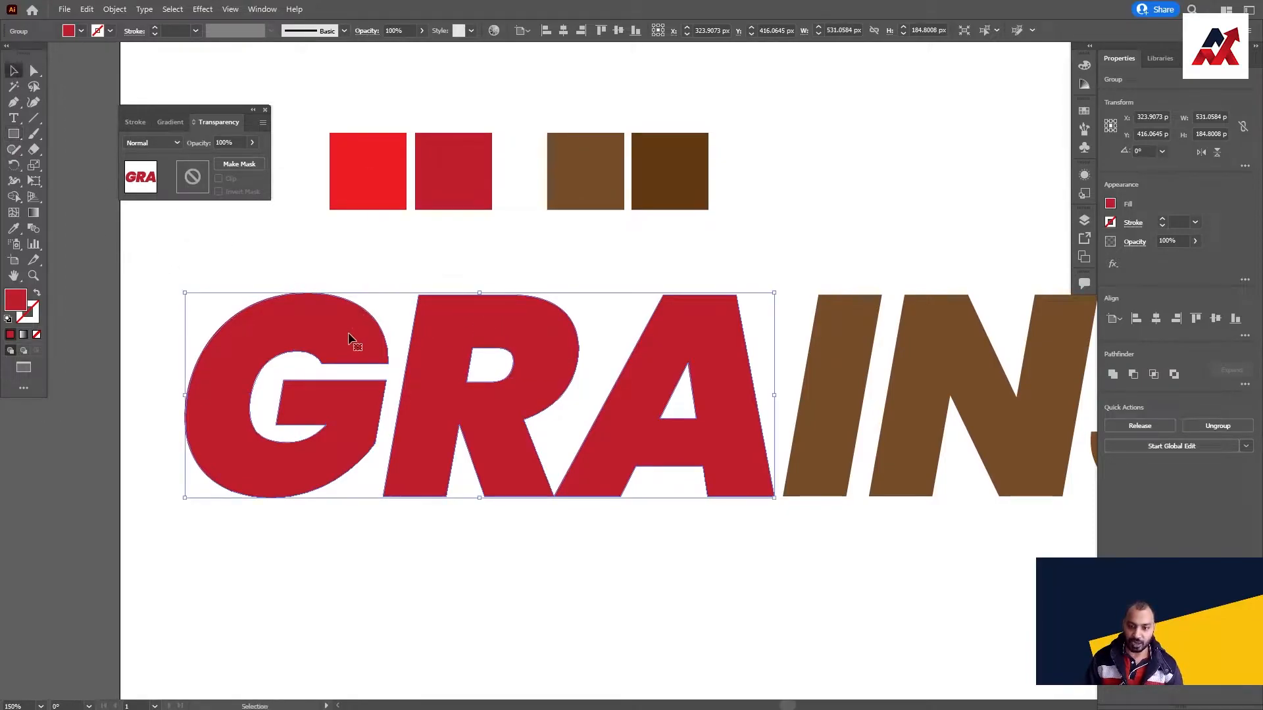
pyautogui.click(241, 166)
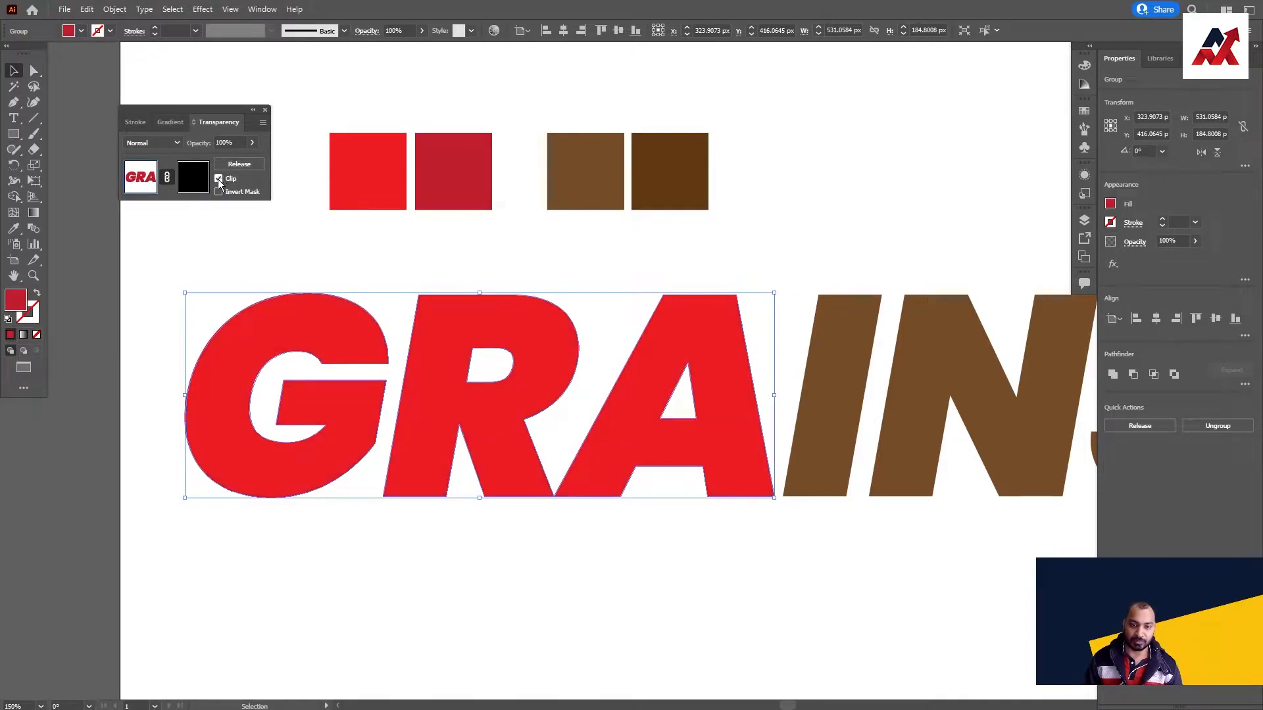
pyautogui.click(221, 183)
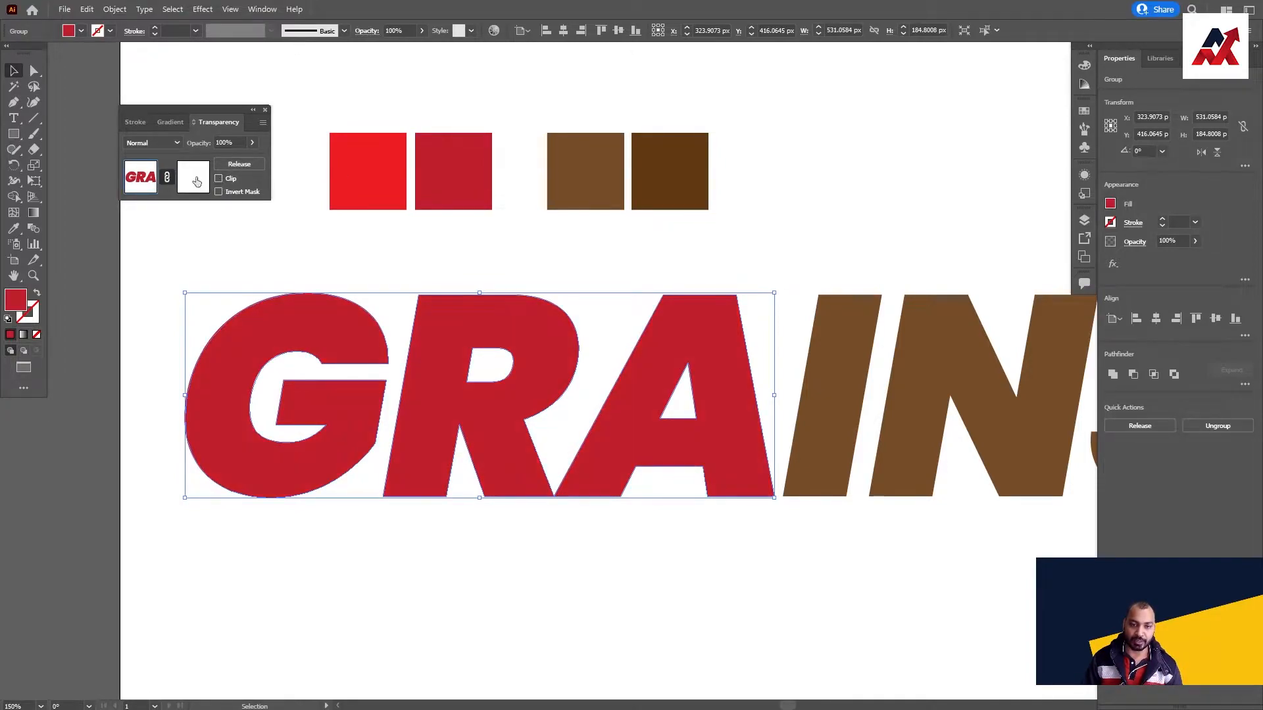
# Inside the opacity mask, draw a rectangle about 566 × 257 px that covers the GRA letters
pyautogui.click(193, 179)
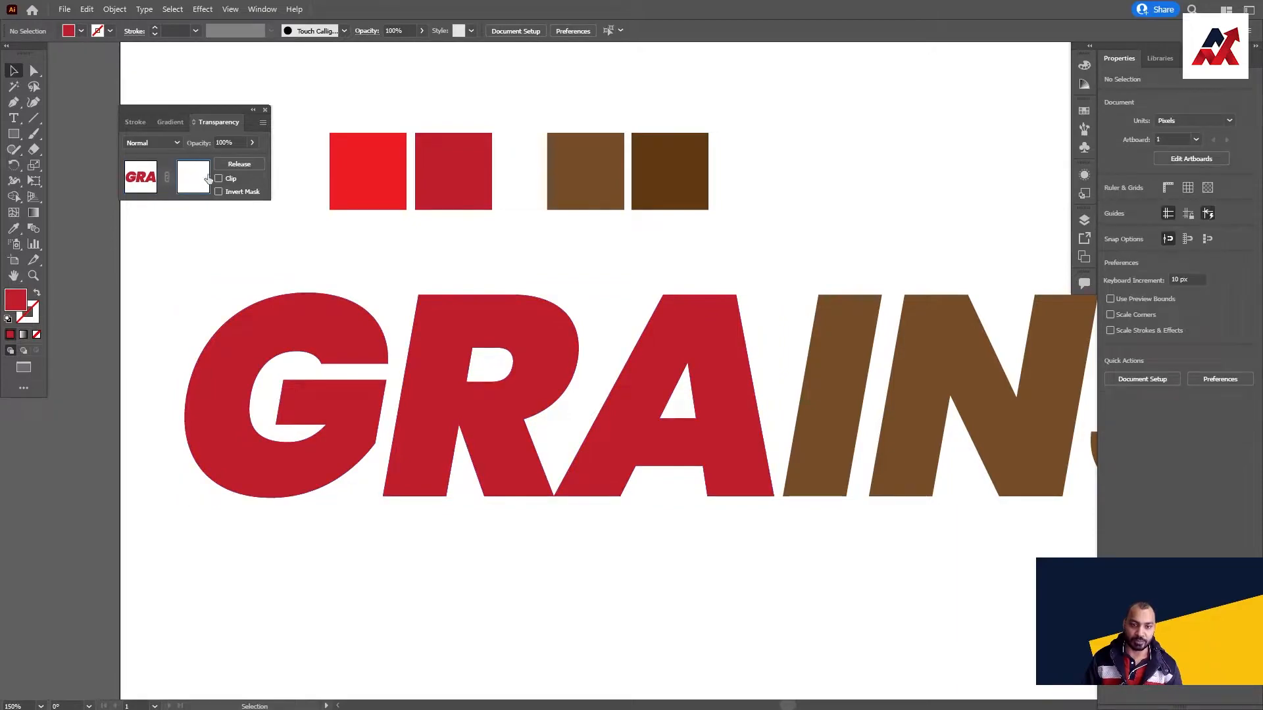
pyautogui.click(13, 134)
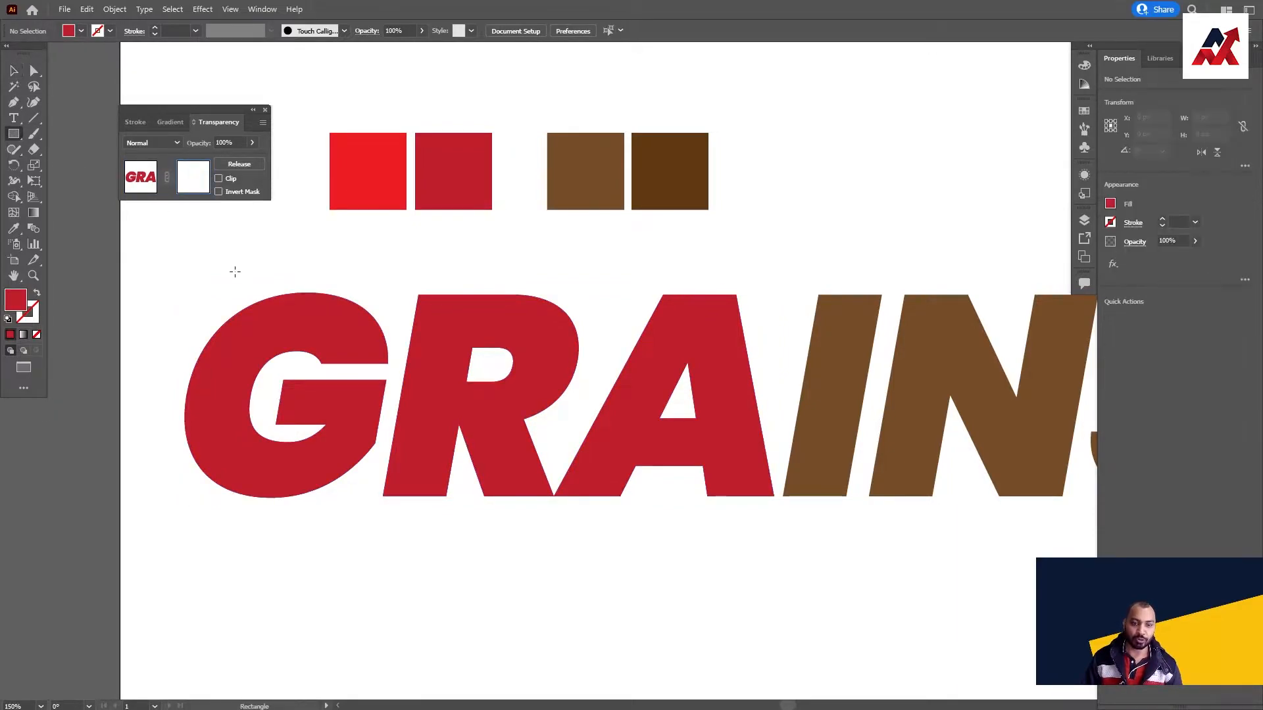
pyautogui.moveTo(161, 250); pyautogui.dragTo(789, 537)
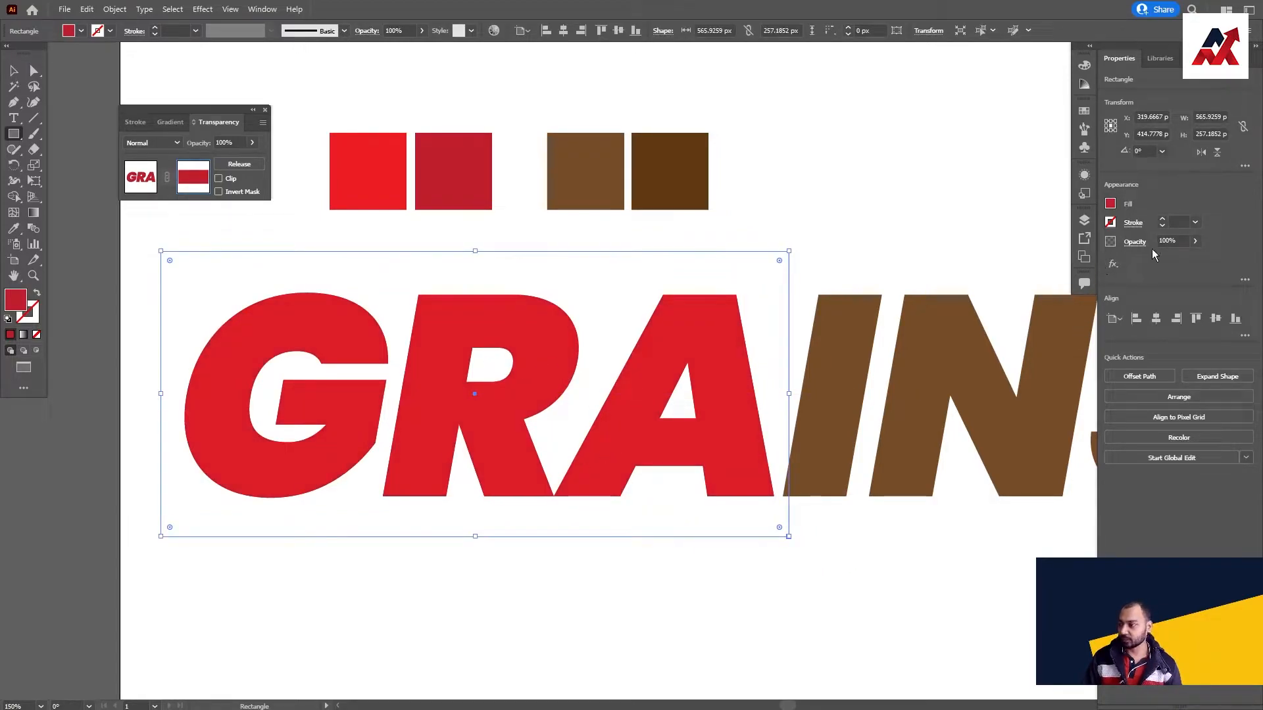
# Fill the mask rectangle with the white-to-black linear gradient swatch
pyautogui.click(37, 216)
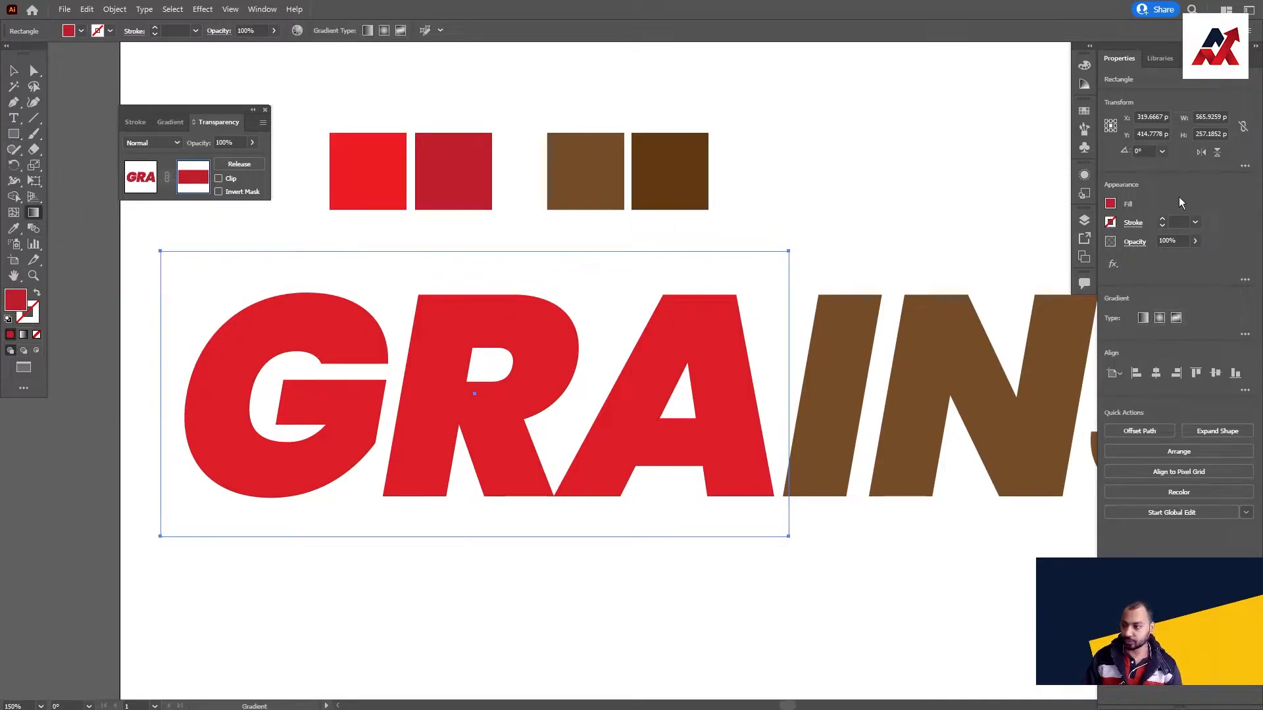
pyautogui.click(81, 31)
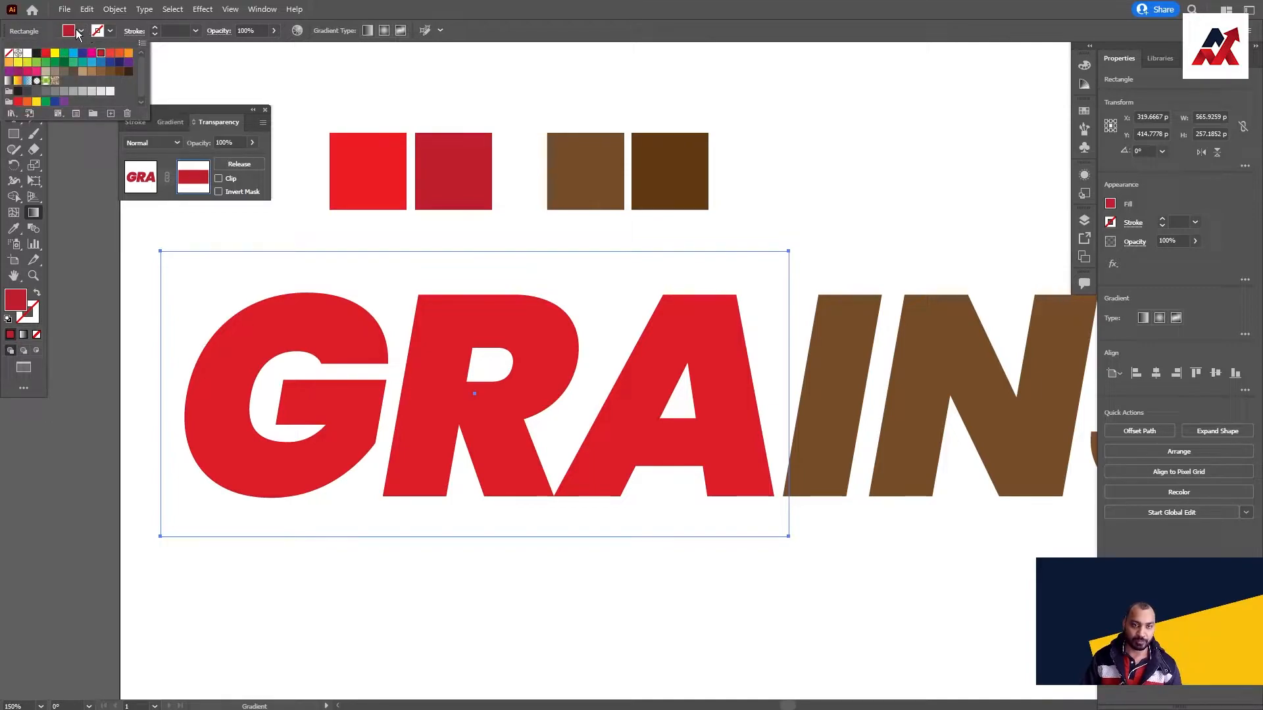
pyautogui.click(8, 81)
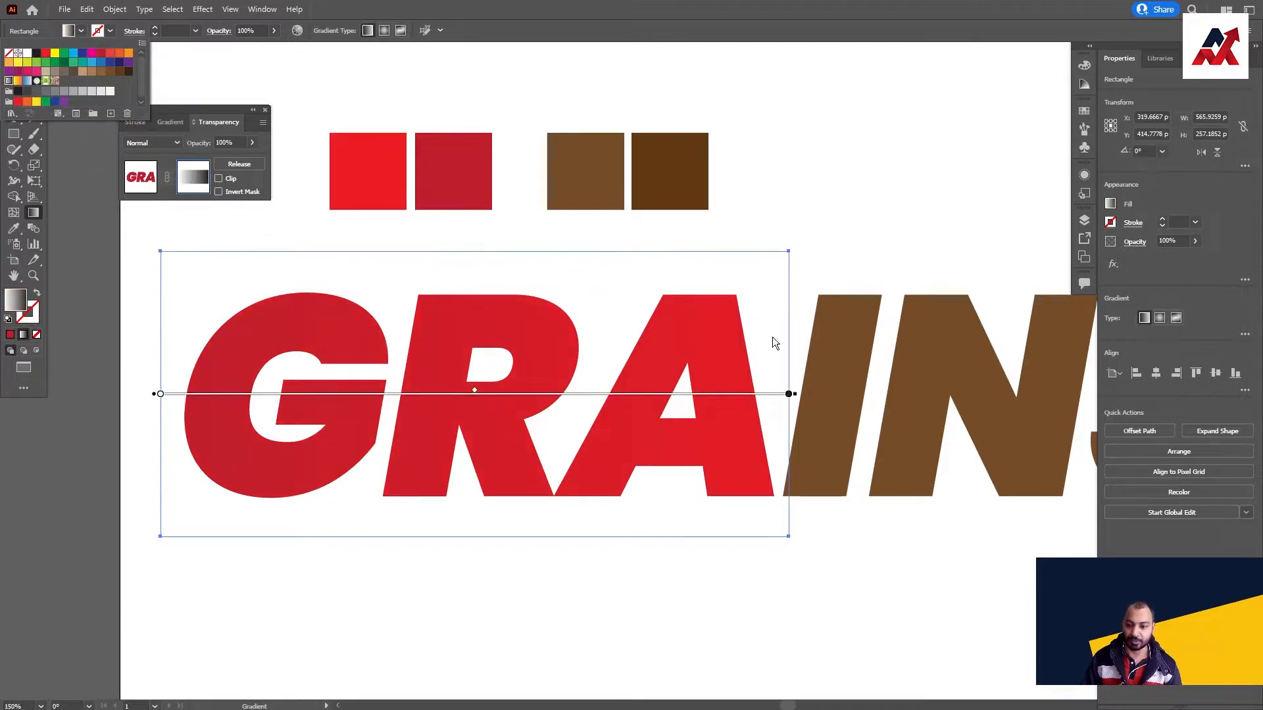
pyautogui.click(362, 250)
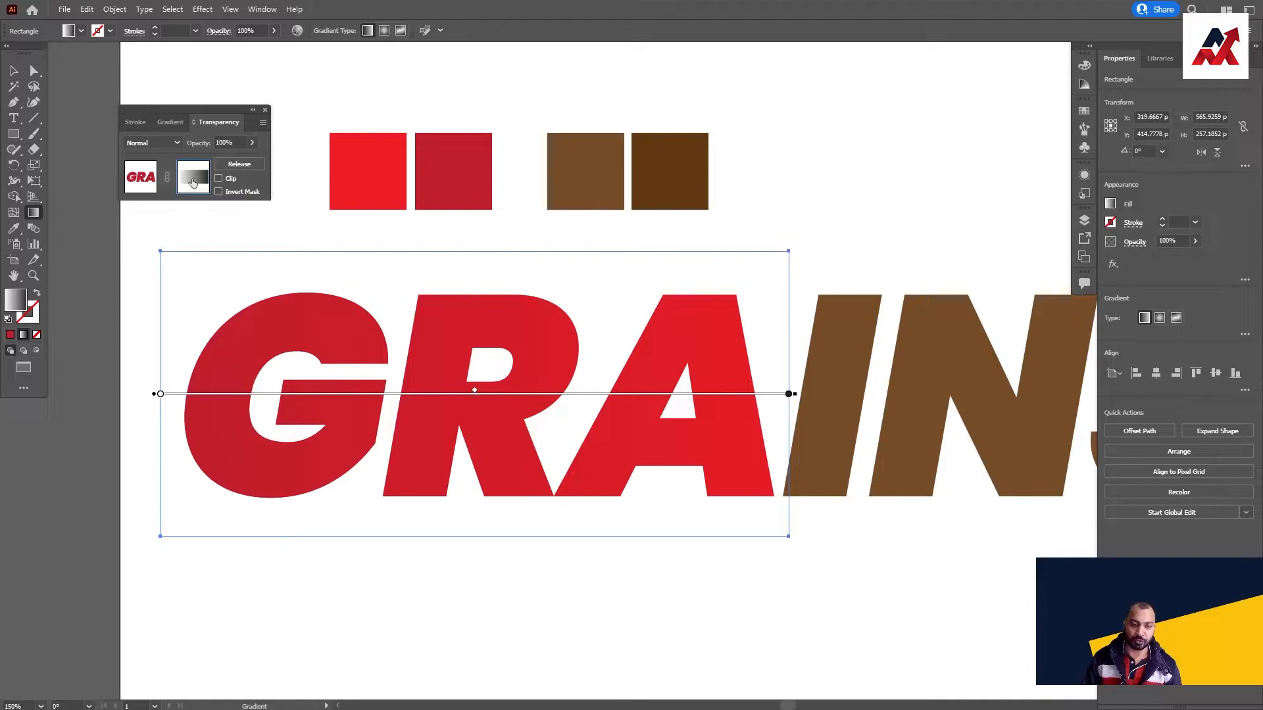
# Open the Grain texture effect for the gradient rectangle, preview the Clumped grain type and set it to Stippled
pyautogui.click(203, 9)
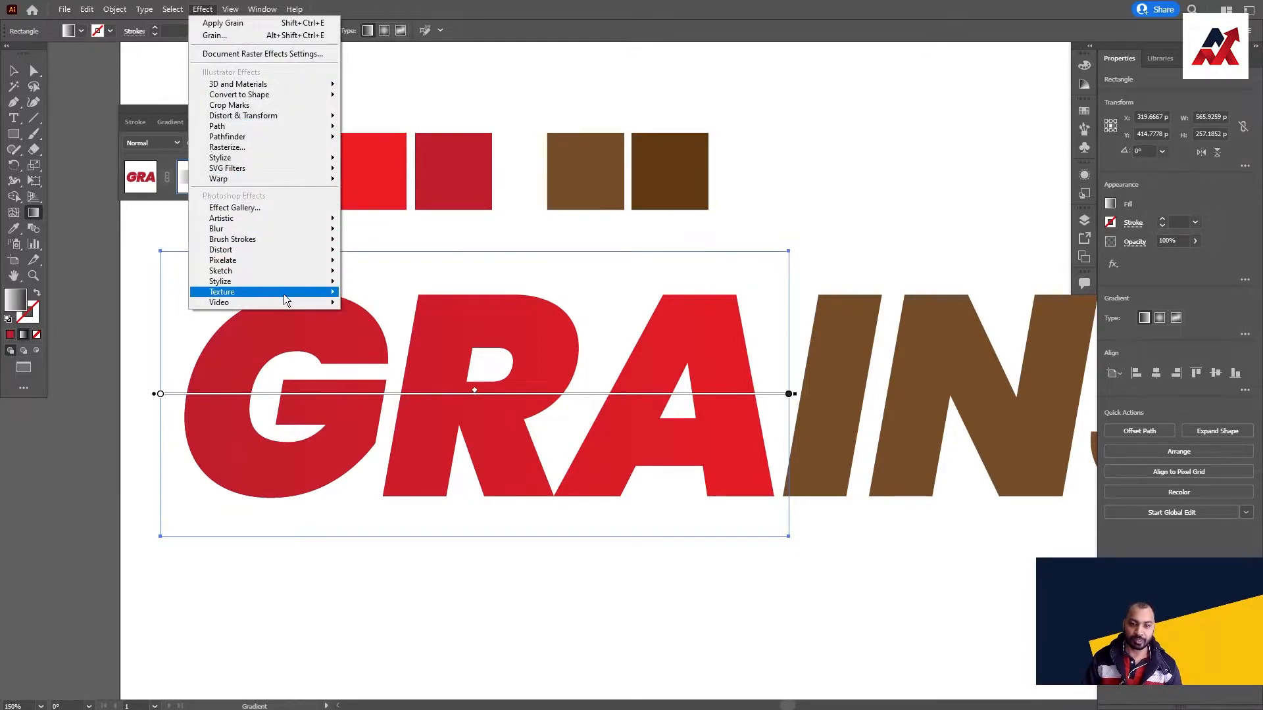
pyautogui.moveTo(327, 306)
pyautogui.click(373, 308)
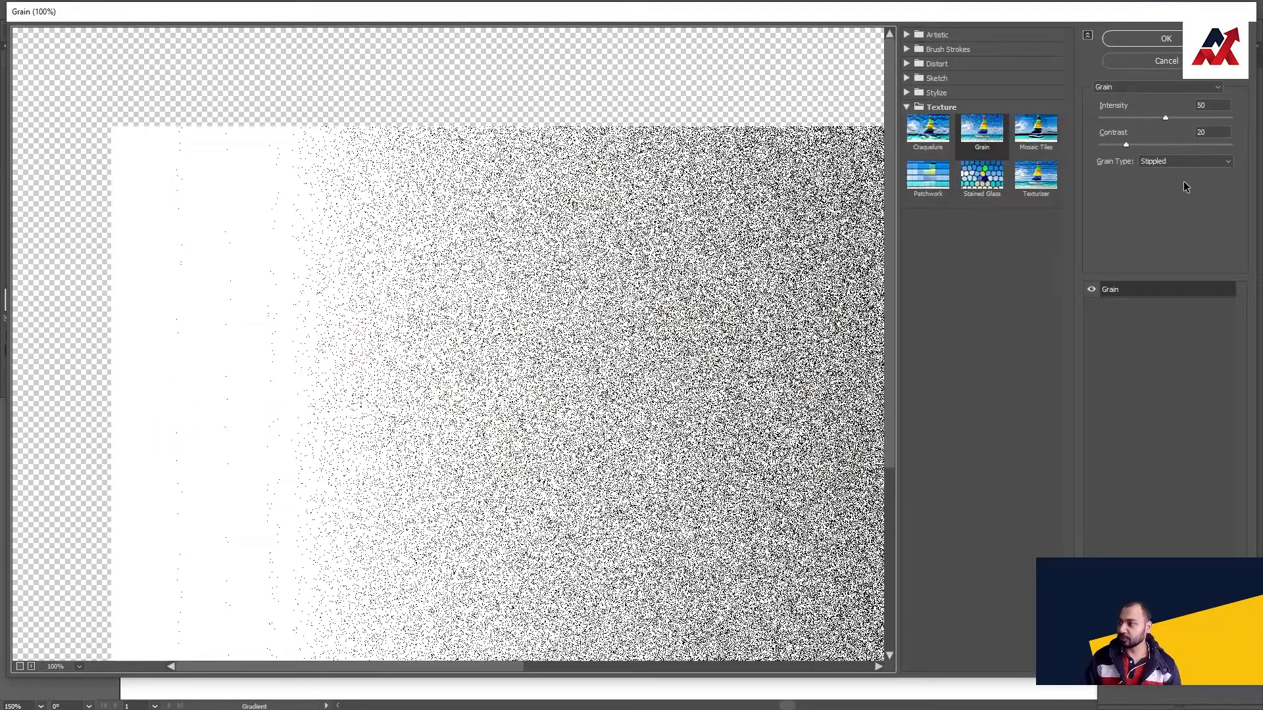
pyautogui.click(1176, 163)
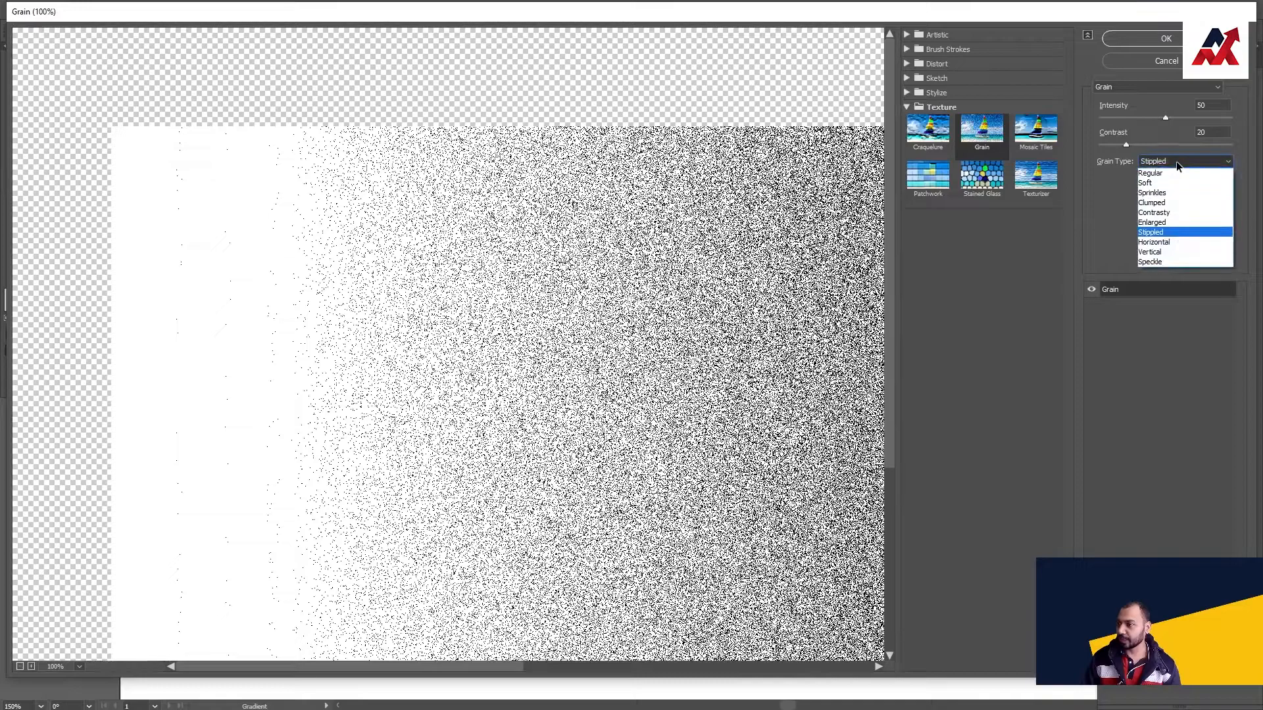
pyautogui.click(1171, 231)
pyautogui.click(1175, 163)
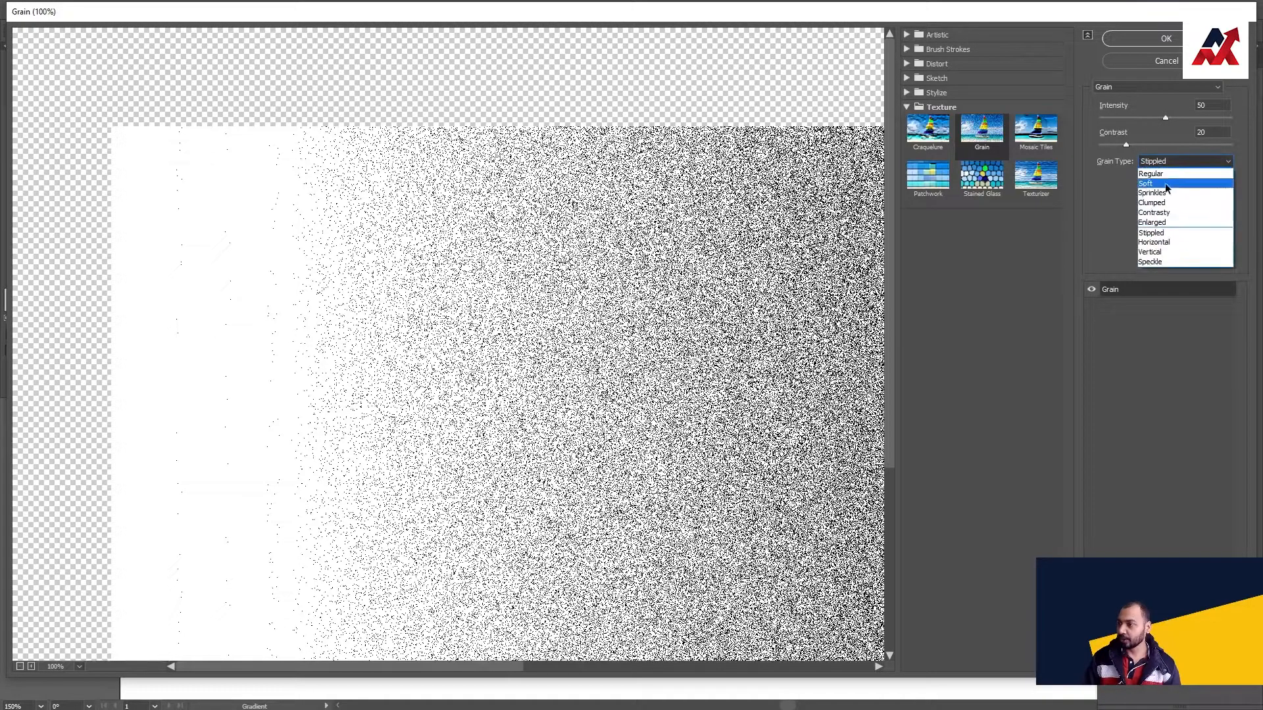
pyautogui.click(1161, 203)
pyautogui.click(1180, 163)
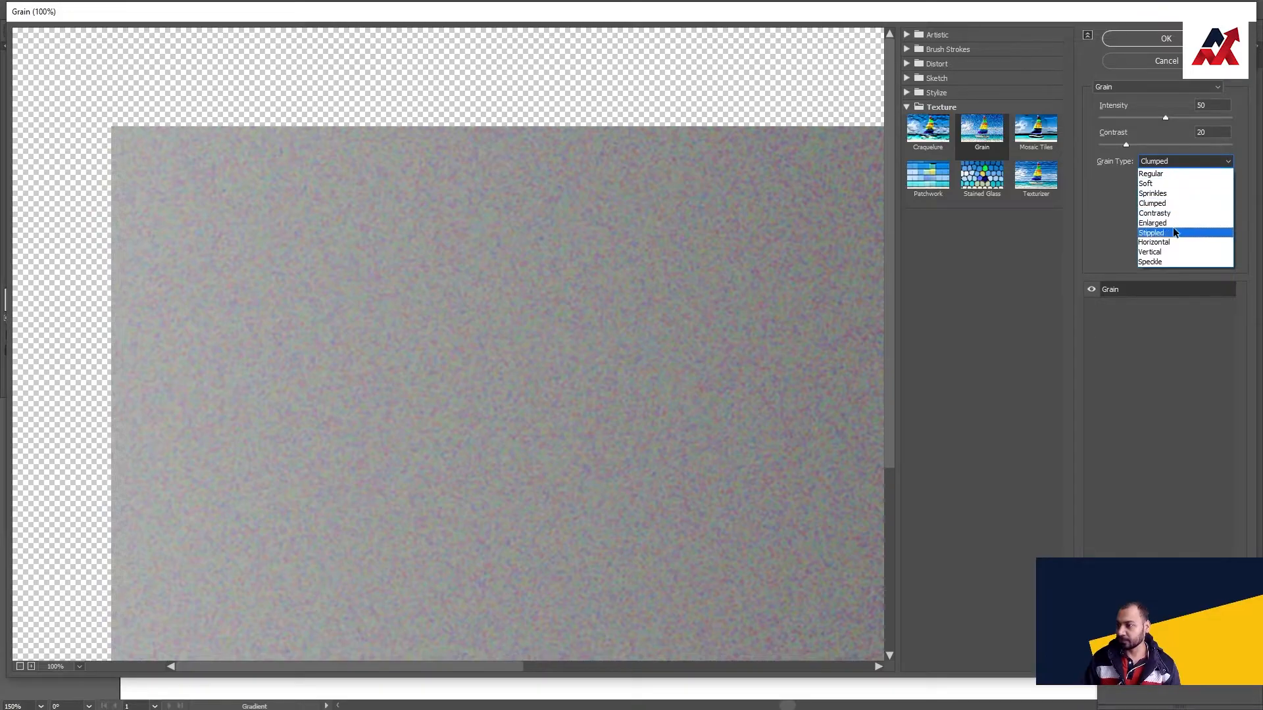
pyautogui.click(1174, 233)
# Check the whole rectangle in the preview and apply the Stippled grain with intensity 50 and contrast 20
pyautogui.click(1218, 105)
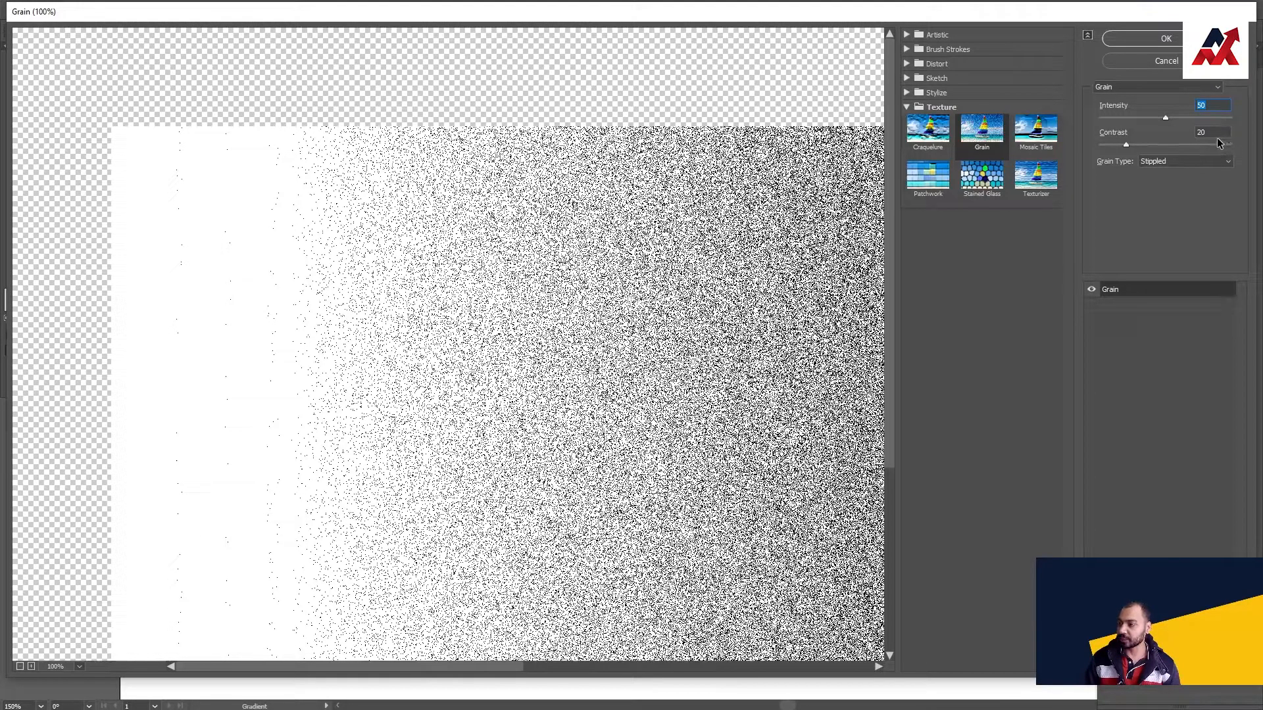
pyautogui.moveTo(744, 209); pyautogui.dragTo(523, 180)
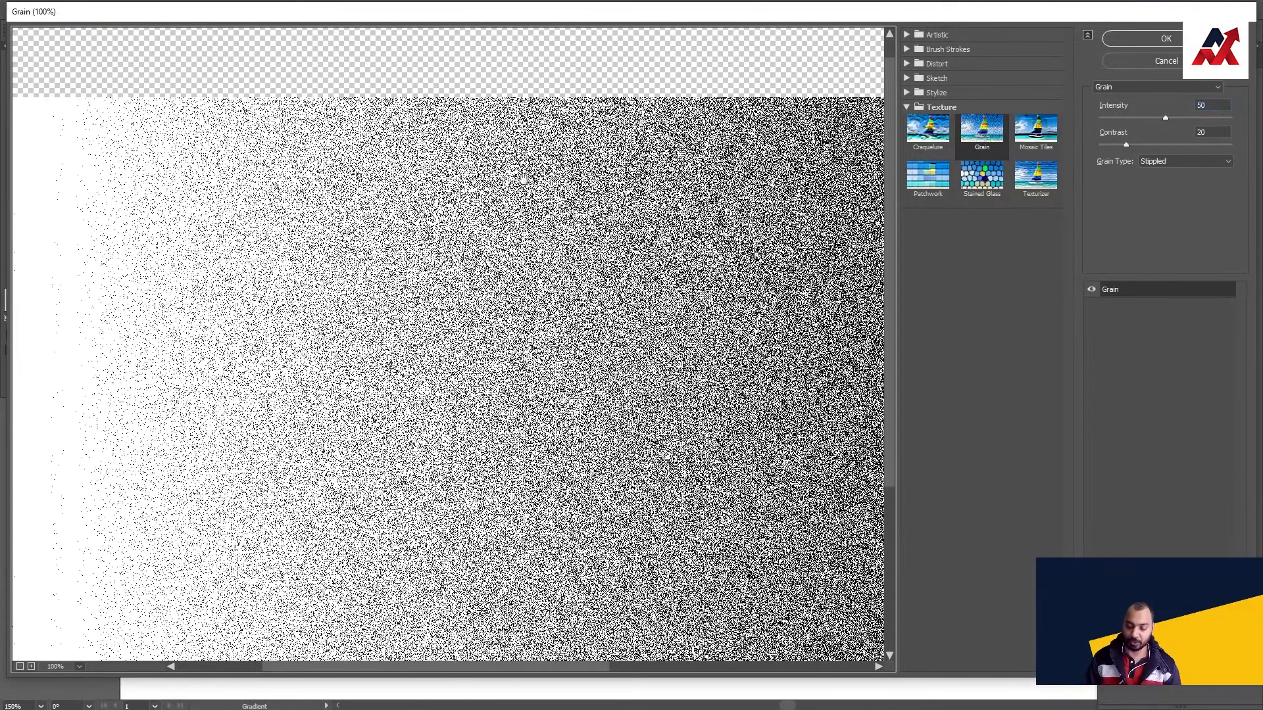
pyautogui.hotkey('ctrl', '0')
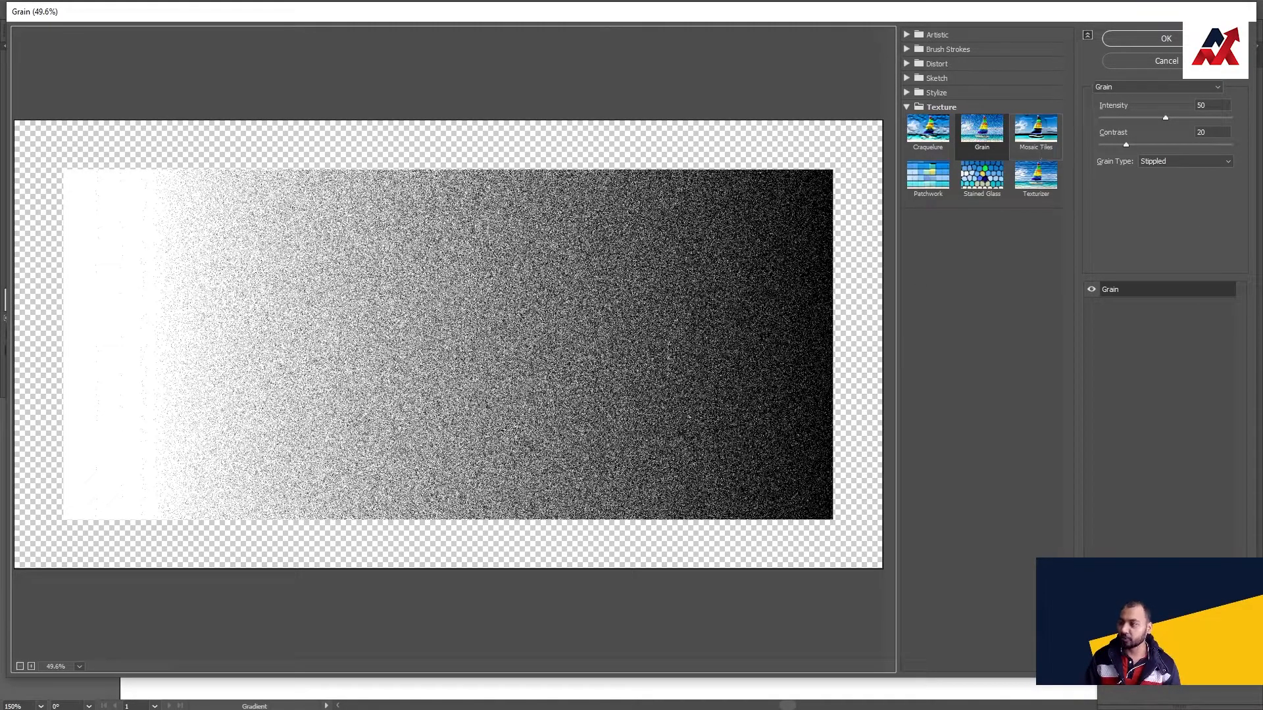
pyautogui.press('Return')
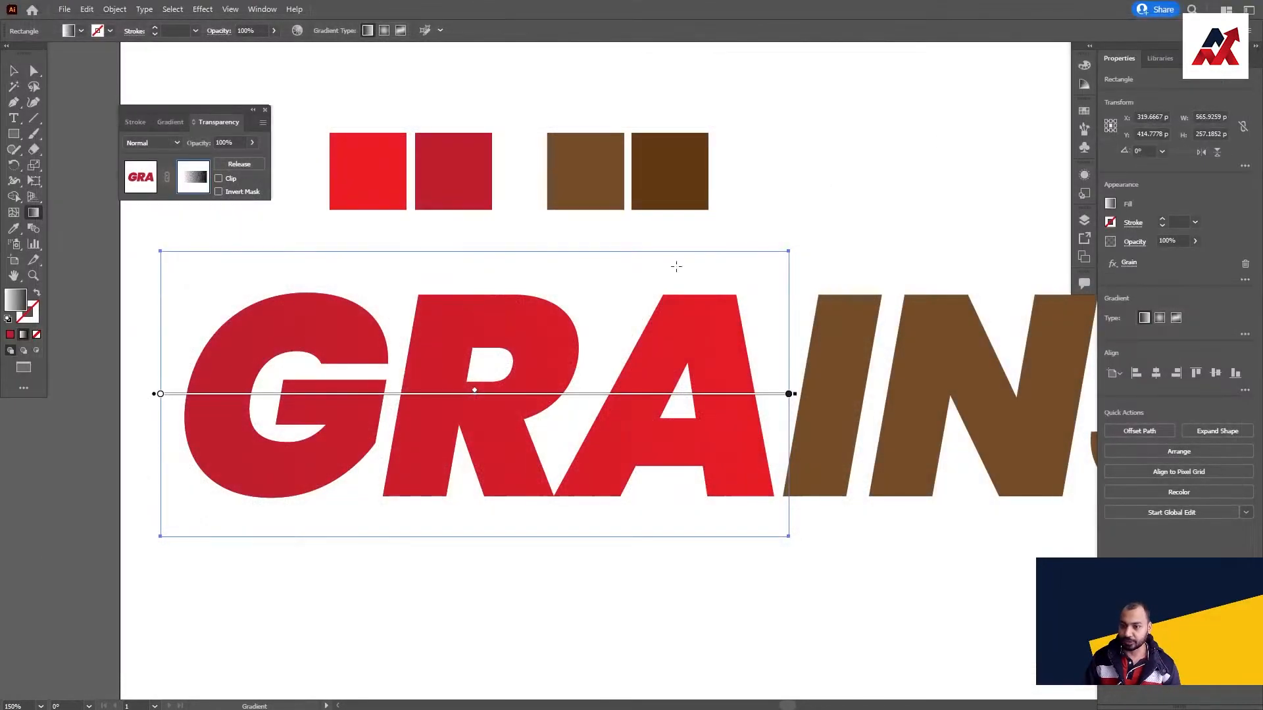
# Examine the shading across the masked GRA letters up close and at a wider view
pyautogui.keyDown('ctrl'); pyautogui.click(524, 359); pyautogui.keyUp('ctrl')
pyautogui.keyDown('ctrl'); pyautogui.click(526, 374); pyautogui.keyUp('ctrl')
pyautogui.moveTo(705, 396); pyautogui.dragTo(504, 390)
pyautogui.keyDown('ctrl'); pyautogui.keyDown('alt'); pyautogui.click(606, 388); pyautogui.keyUp('alt'); pyautogui.keyUp('ctrl')
pyautogui.keyDown('ctrl'); pyautogui.keyDown('alt'); pyautogui.click(606, 388); pyautogui.keyUp('alt'); pyautogui.keyUp('ctrl')
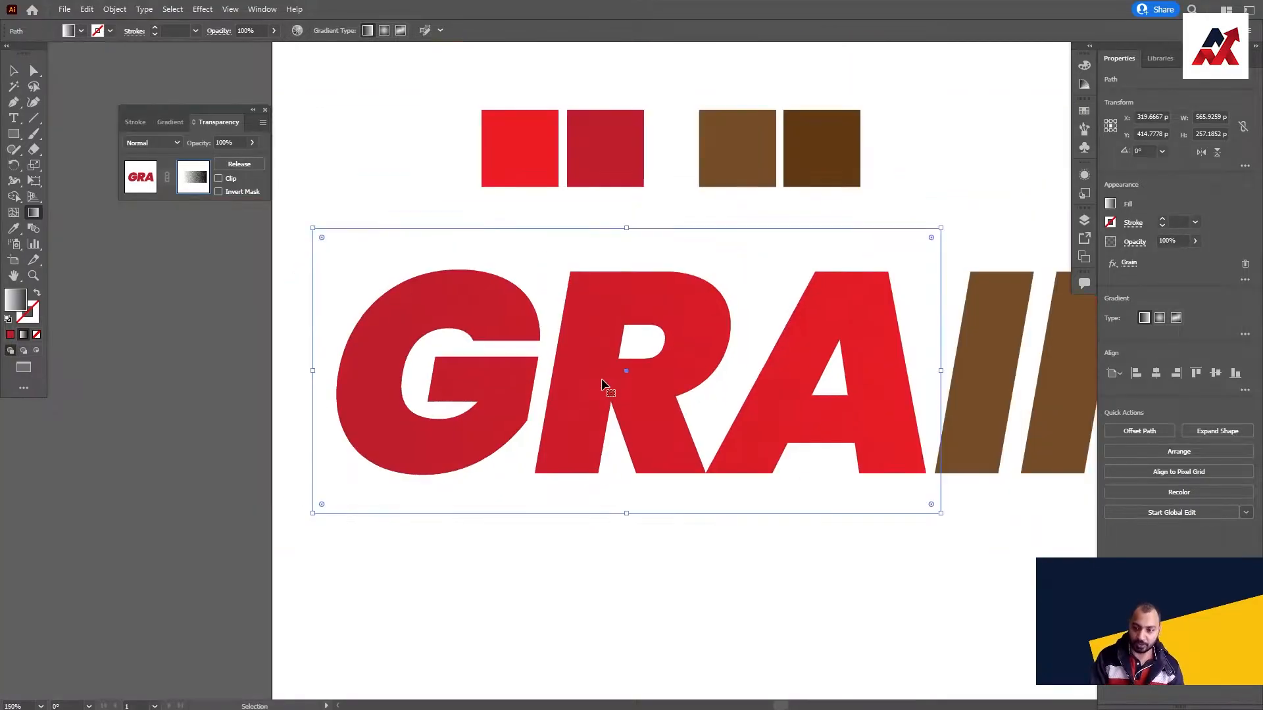
pyautogui.keyDown('ctrl'); pyautogui.click(607, 375); pyautogui.keyUp('ctrl')
pyautogui.moveTo(608, 374); pyautogui.dragTo(443, 400)
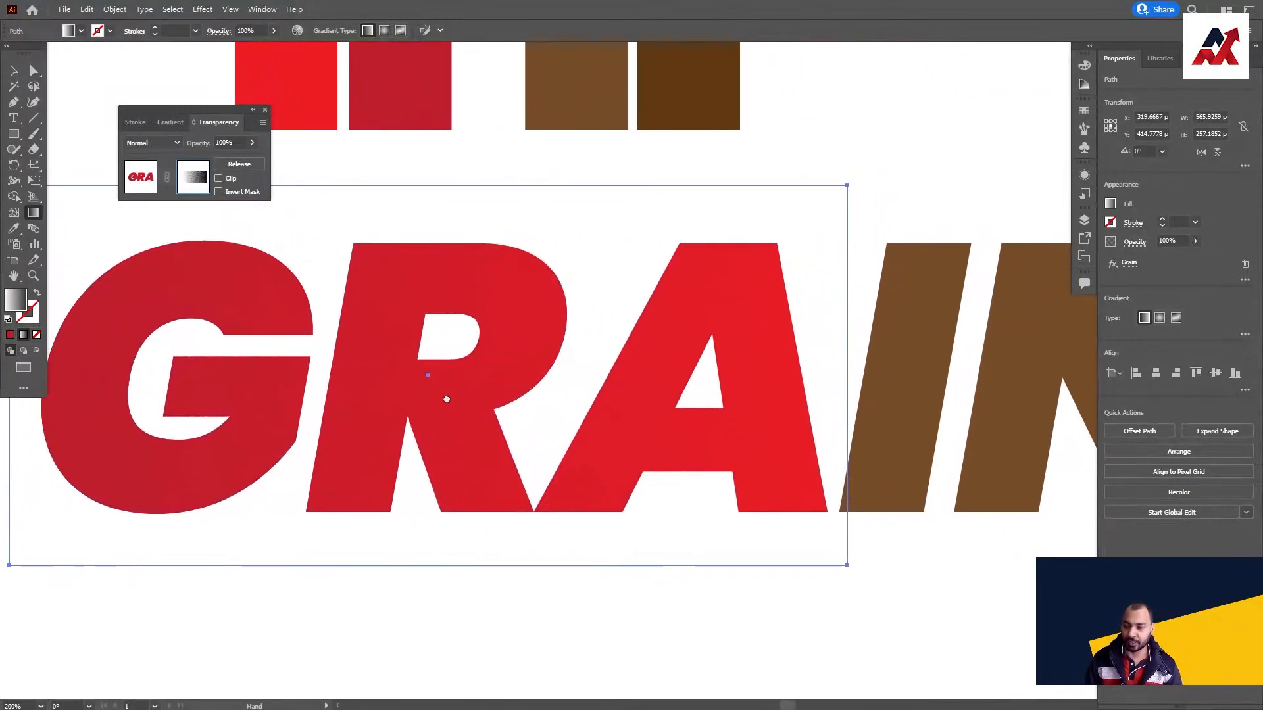
pyautogui.moveTo(513, 191); pyautogui.dragTo(567, 290)
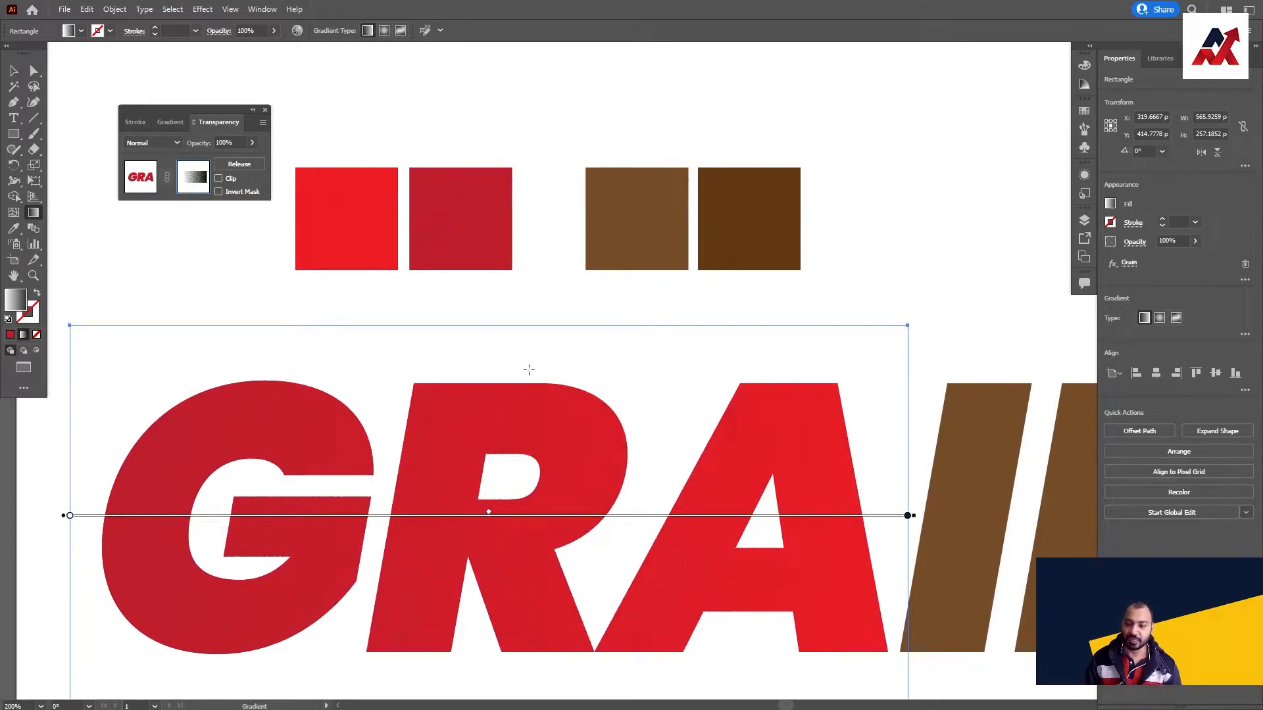
pyautogui.press('v')
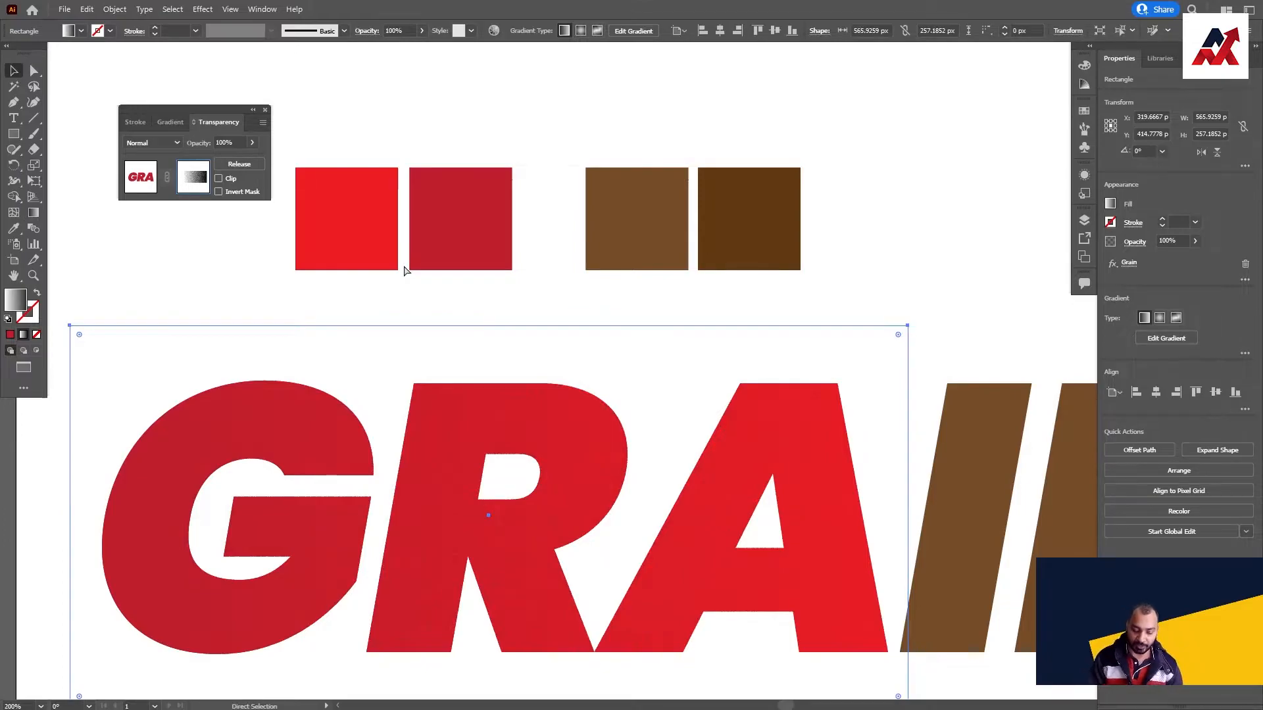
pyautogui.hotkey('ctrl', '-')
pyautogui.hotkey('ctrl', '-')
pyautogui.keyDown('ctrl'); pyautogui.click(637, 441); pyautogui.keyUp('ctrl')
pyautogui.moveTo(625, 331); pyautogui.dragTo(456, 481)
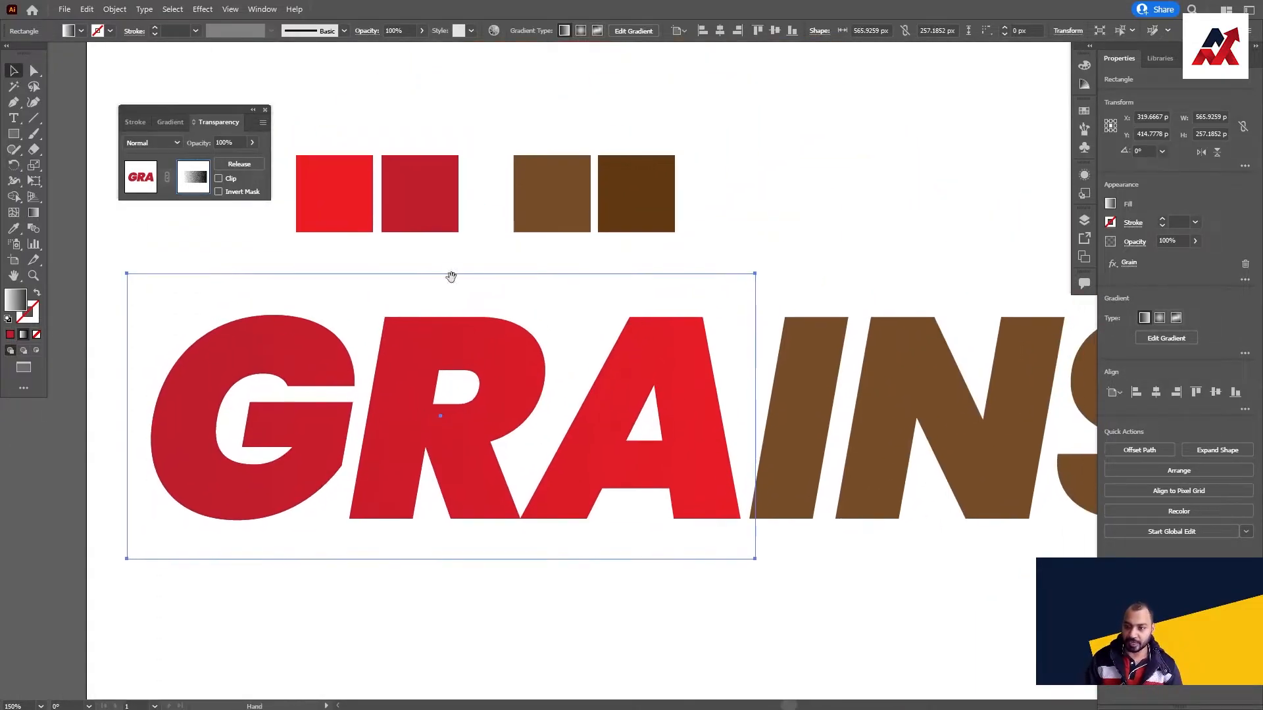
# Redraw the GRA mask rectangle's gradient vertically, running from just below the letters' baseline up to the counter of the R
pyautogui.click(33, 212)
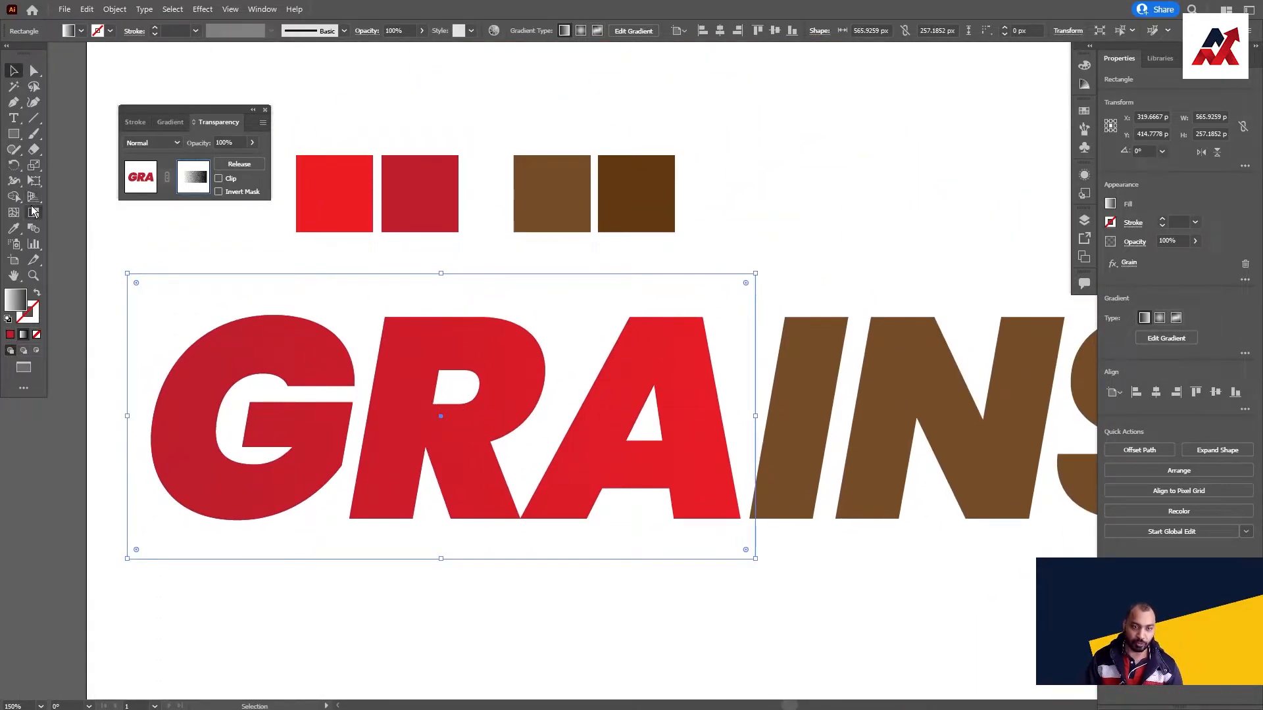
pyautogui.moveTo(436, 535); pyautogui.dragTo(440, 375)
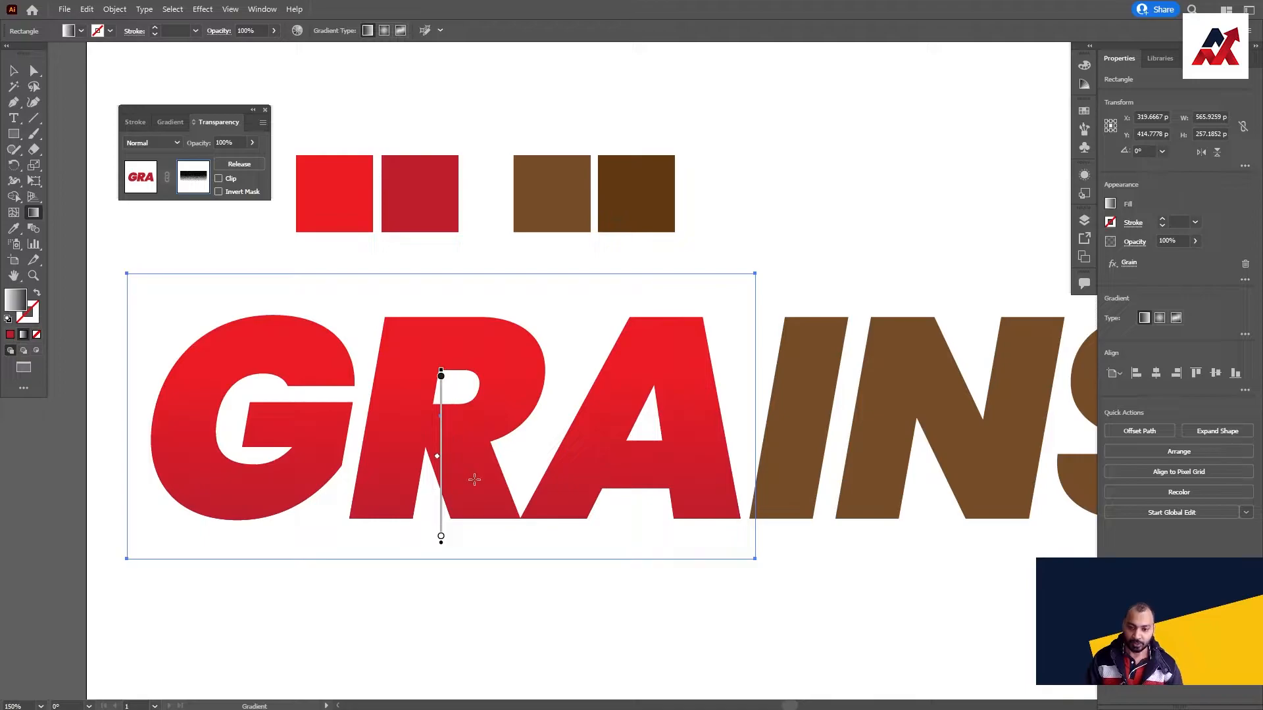
pyautogui.press('v')
pyautogui.click(605, 613)
# Check the shading across the lettering, leave the GRA opacity mask for normal artwork editing and deselect the letters
pyautogui.moveTo(597, 588); pyautogui.dragTo(297, 578)
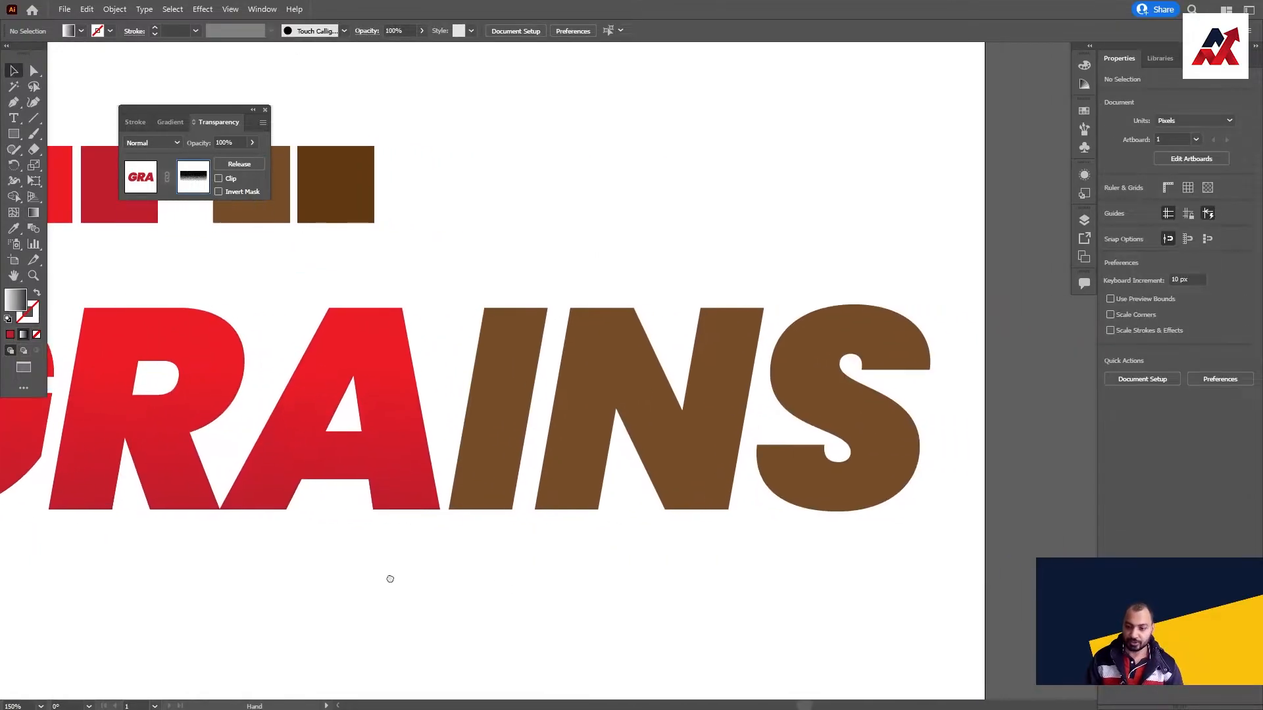
pyautogui.moveTo(606, 405); pyautogui.dragTo(864, 342)
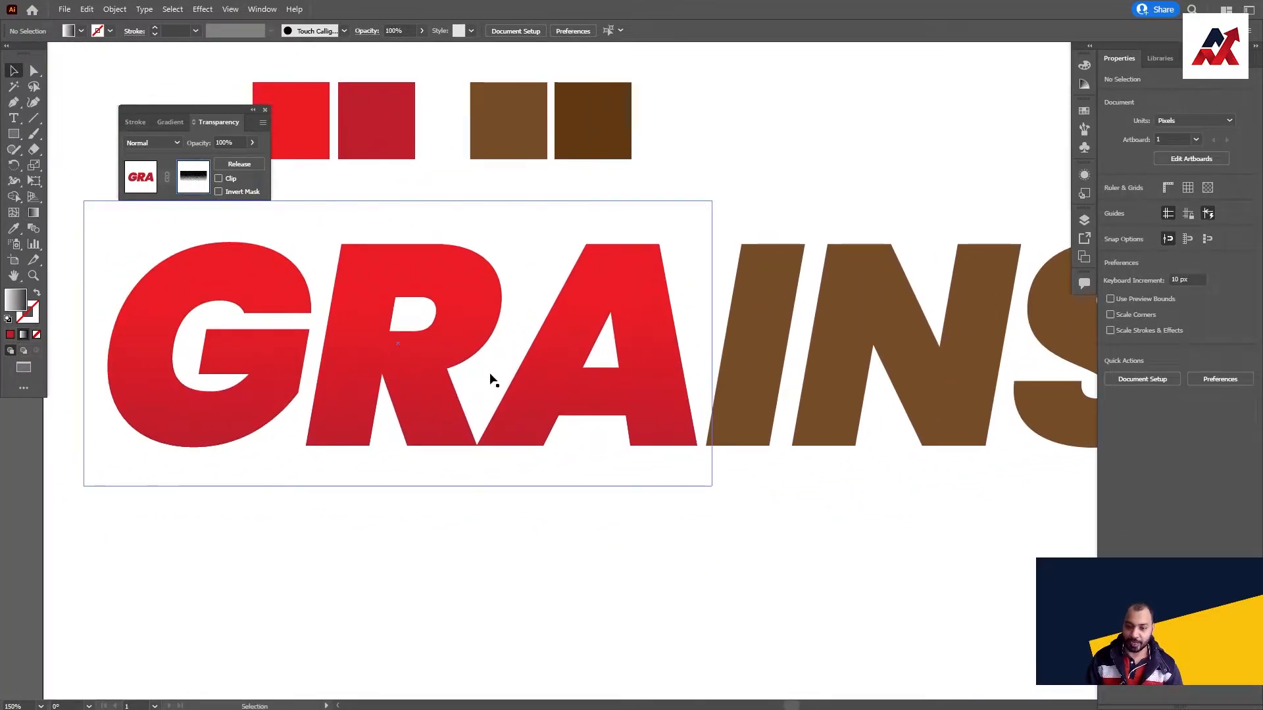
pyautogui.moveTo(836, 419); pyautogui.dragTo(557, 415)
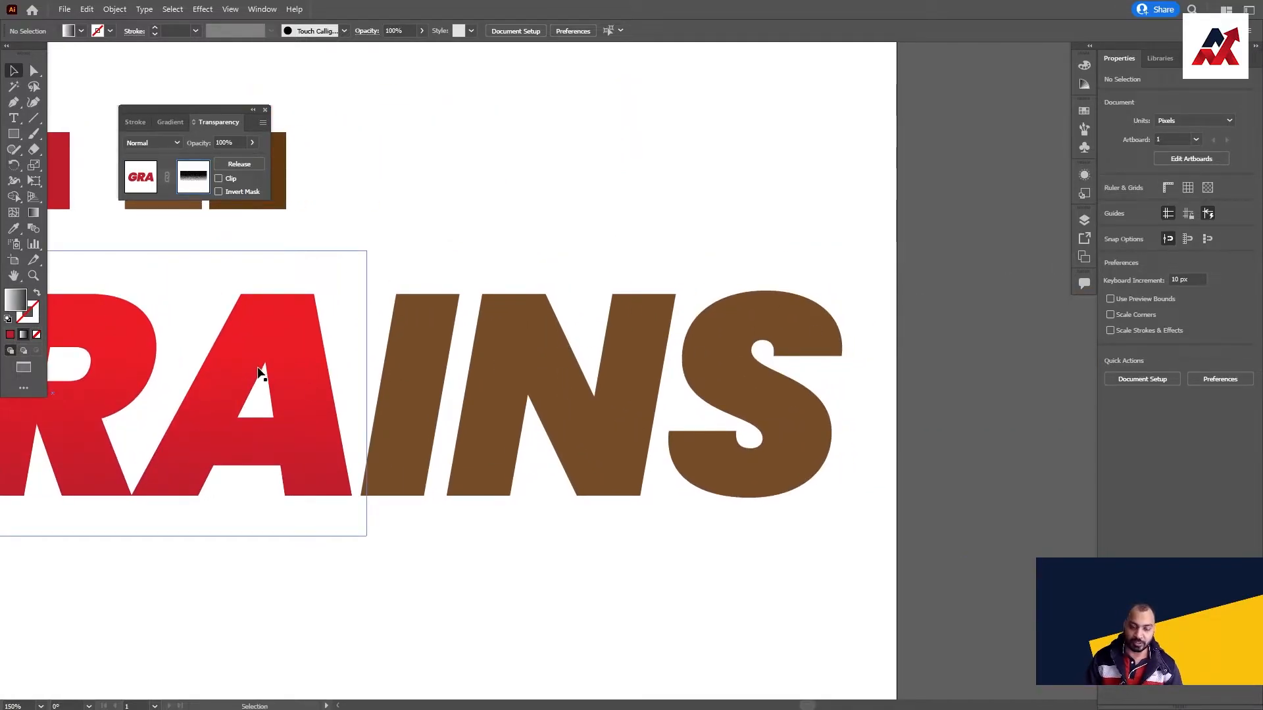
pyautogui.moveTo(250, 369); pyautogui.dragTo(543, 362)
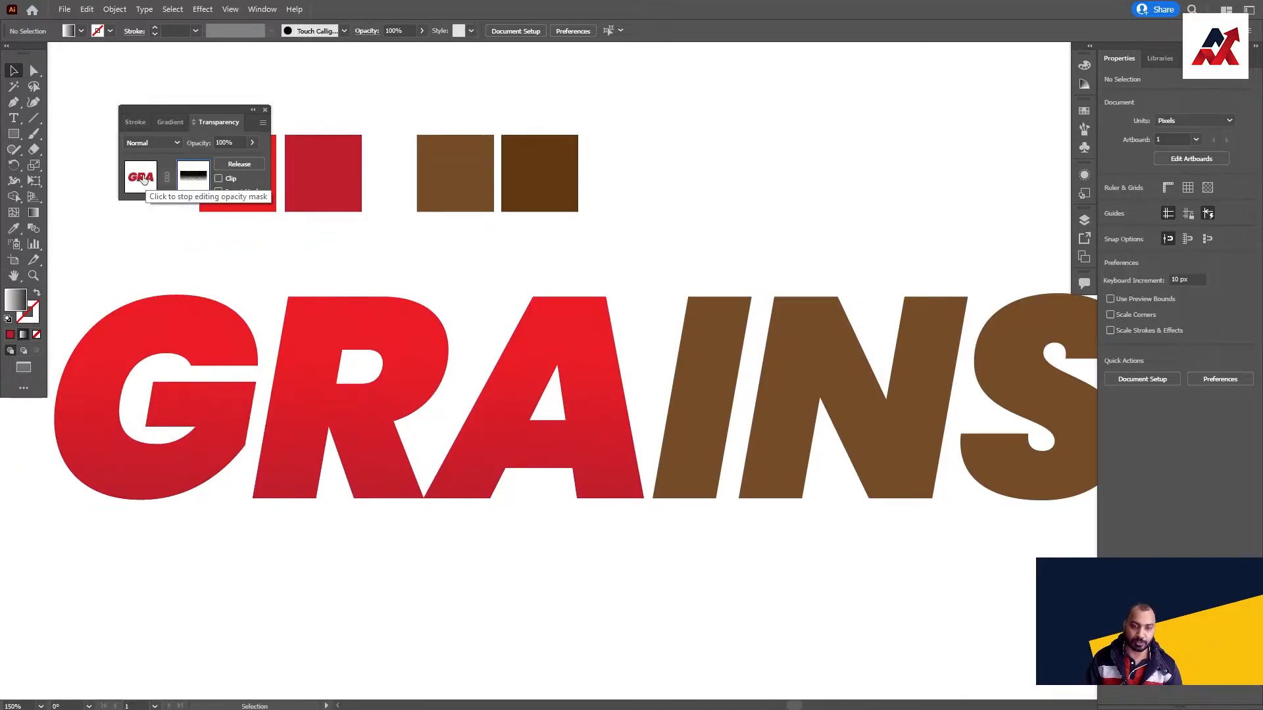
pyautogui.click(144, 179)
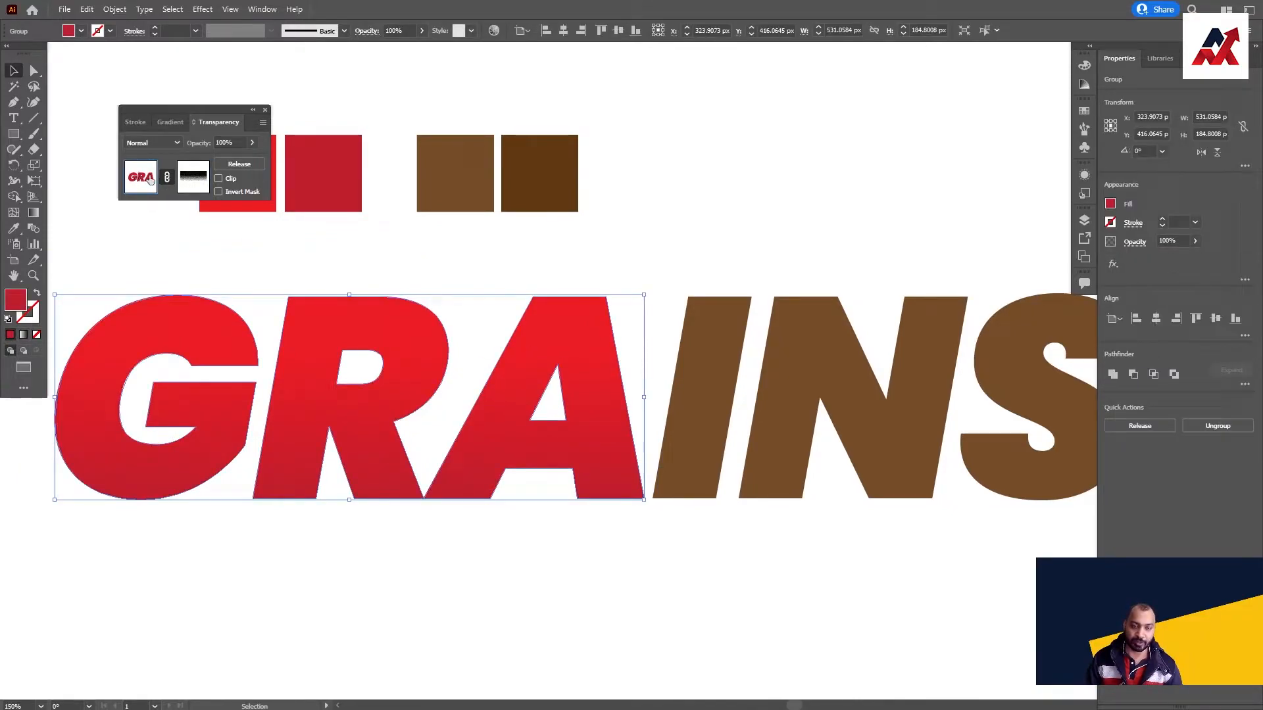
pyautogui.click(579, 273)
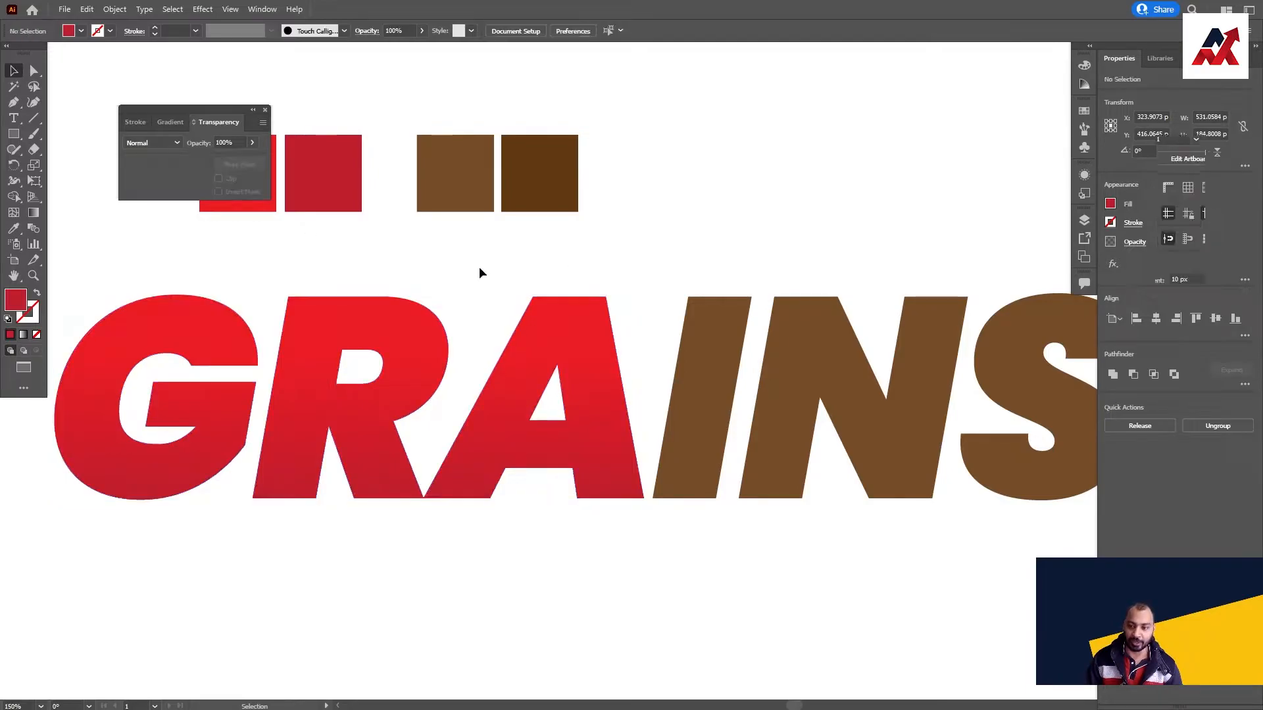
# Duplicate the brown INS letter group in place, directly in front of the original
pyautogui.moveTo(868, 289); pyautogui.dragTo(579, 310)
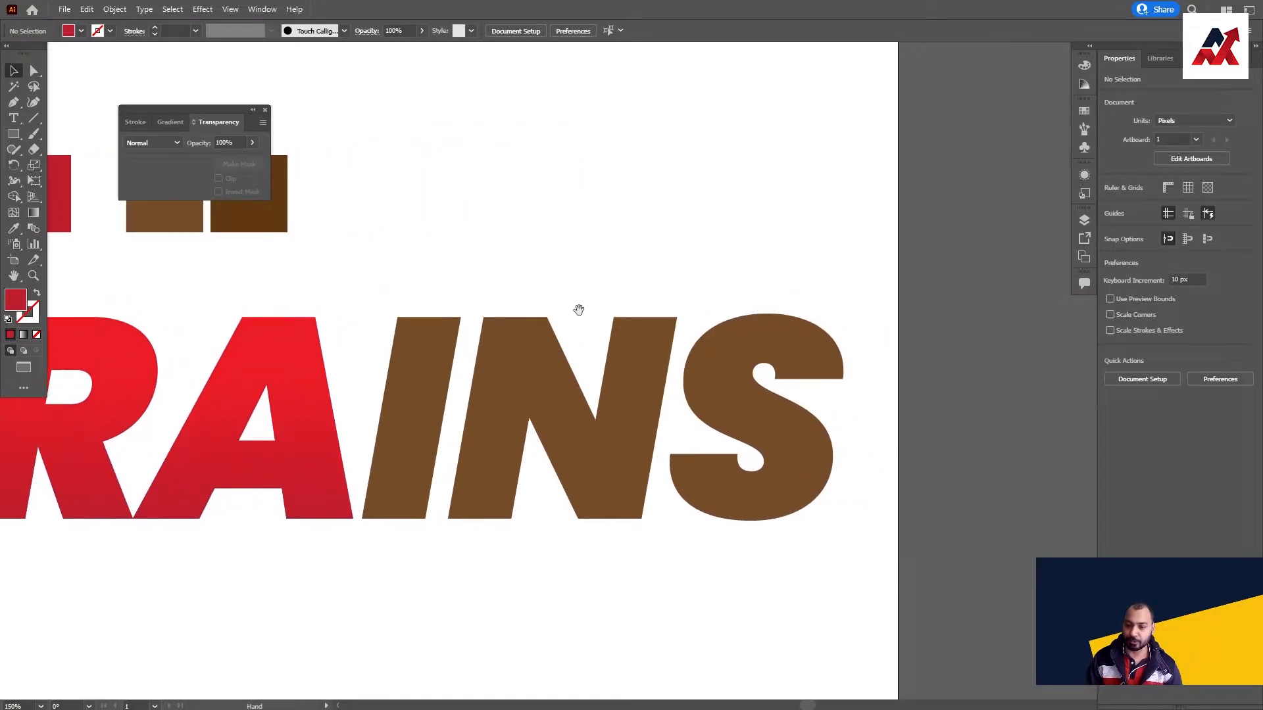
pyautogui.click(509, 339)
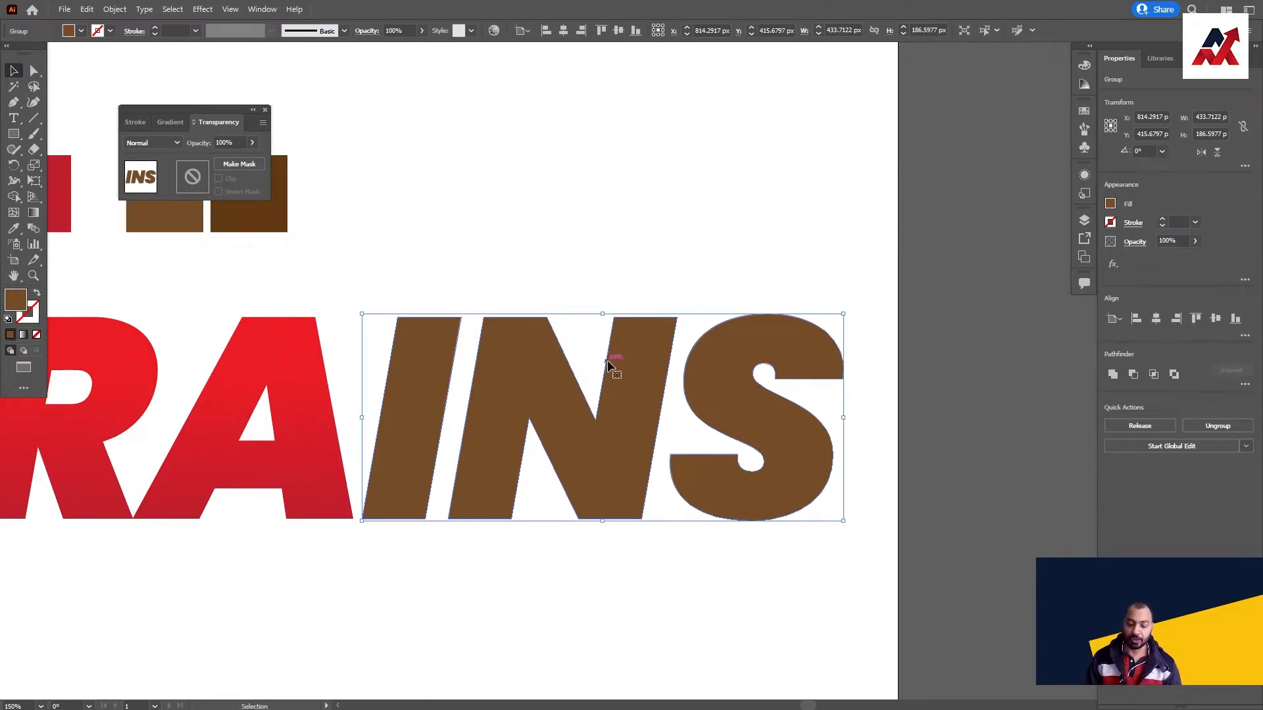
pyautogui.press('a')
pyautogui.press('v')
pyautogui.click(13, 134)
pyautogui.moveTo(335, 278); pyautogui.dragTo(872, 553)
pyautogui.hotkey('ctrl', 'z')
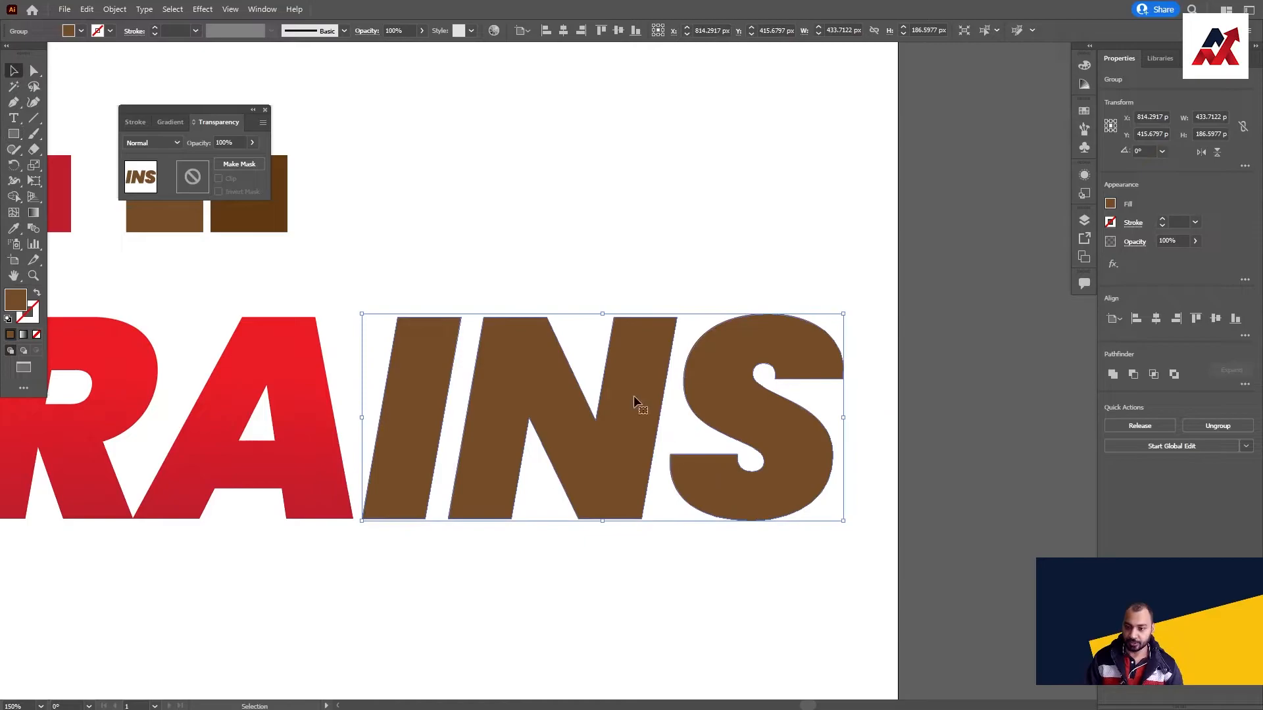
# Recolour the front INS copy by sampling the dark brown colour square
pyautogui.moveTo(474, 271); pyautogui.dragTo(600, 363)
pyautogui.press('i')
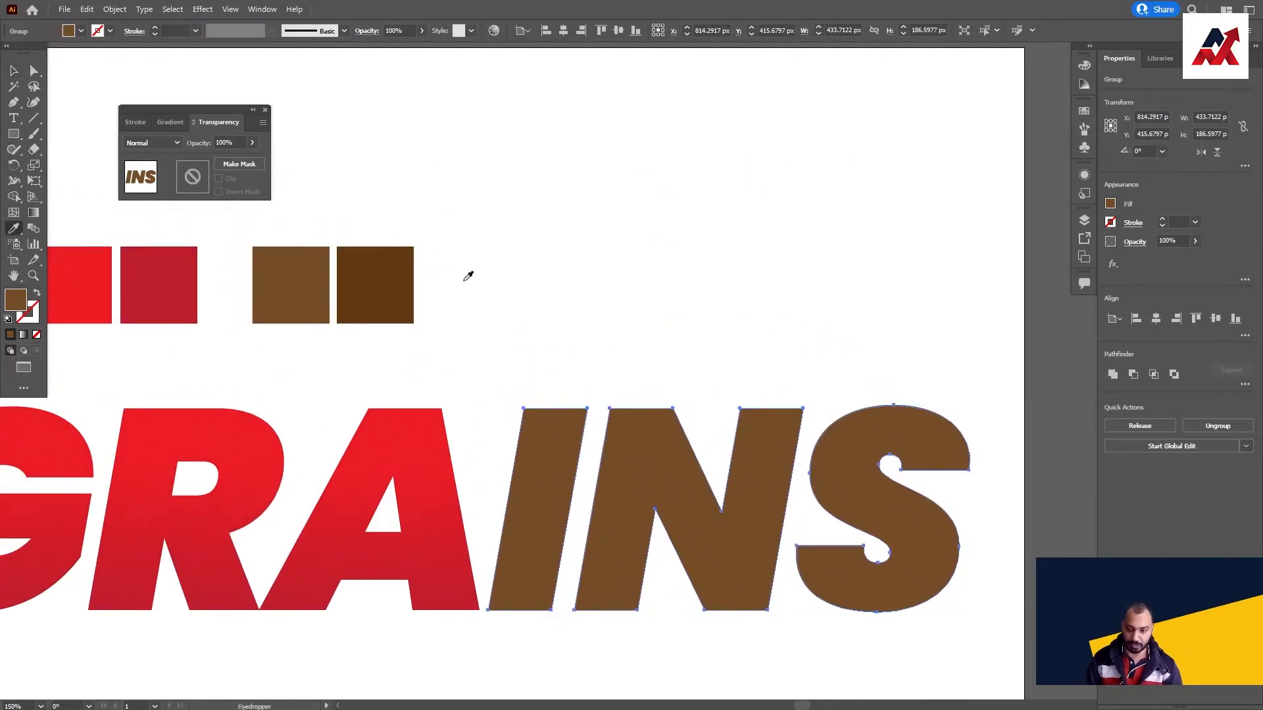
pyautogui.click(388, 288)
pyautogui.press('b')
pyautogui.hotkey('ctrl', 'z')
pyautogui.moveTo(667, 492)
pyautogui.mouseDown()
pyautogui.moveTo(711, 494)
pyautogui.moveTo(658, 298)
pyautogui.mouseUp()
pyautogui.press('v')
pyautogui.hotkey('ctrl', 'z')
pyautogui.moveTo(484, 366); pyautogui.dragTo(425, 302)
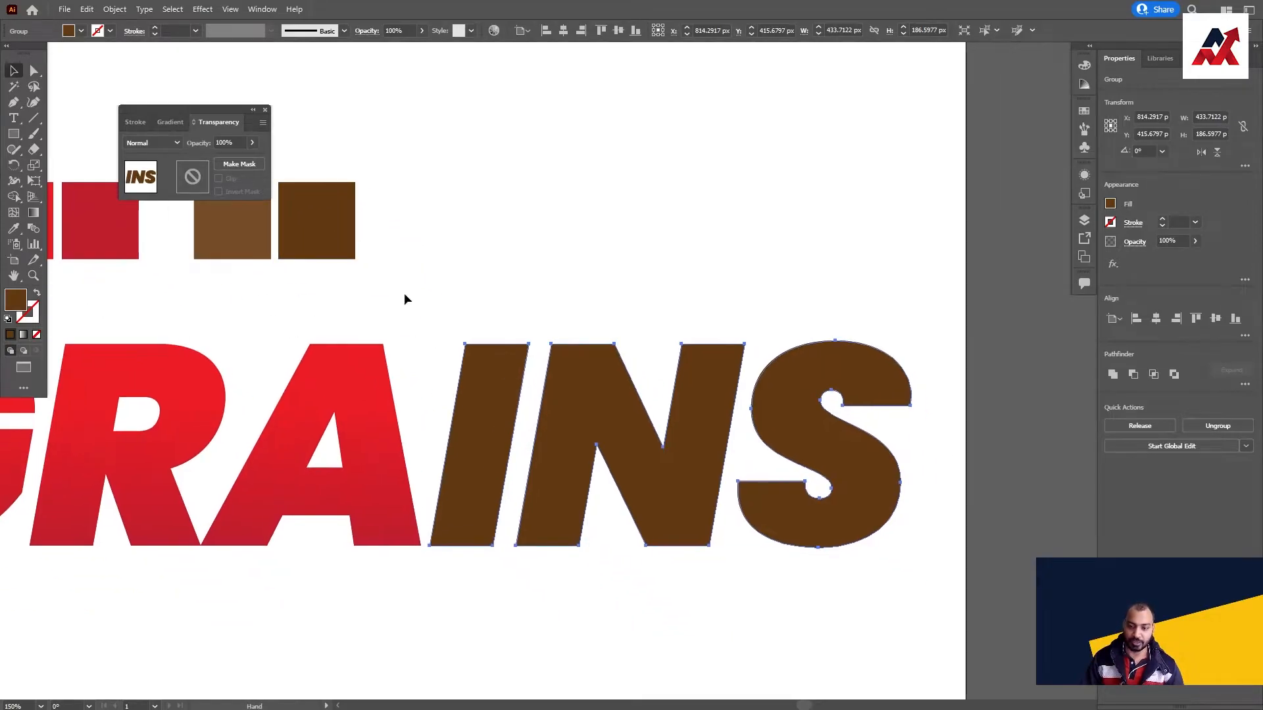
# Add an opacity mask with clipping off to the dark INS copy and enter the mask for editing
pyautogui.click(236, 164)
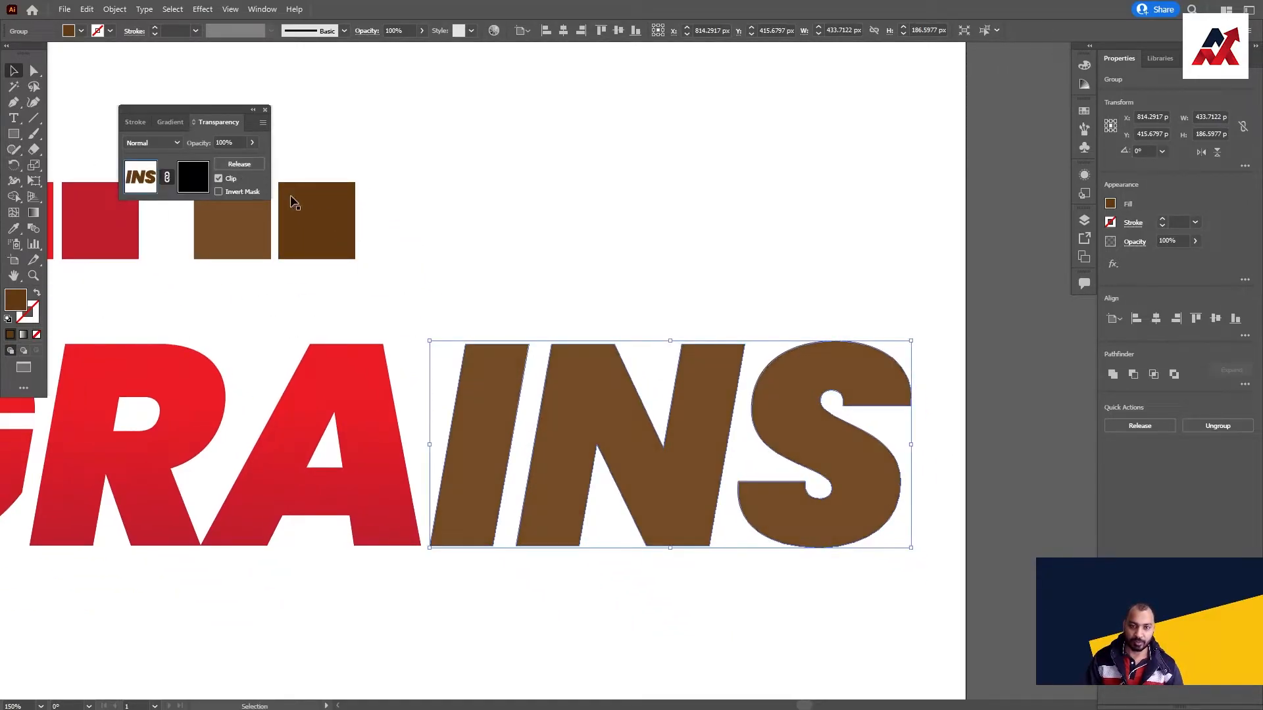
pyautogui.click(219, 178)
pyautogui.click(191, 178)
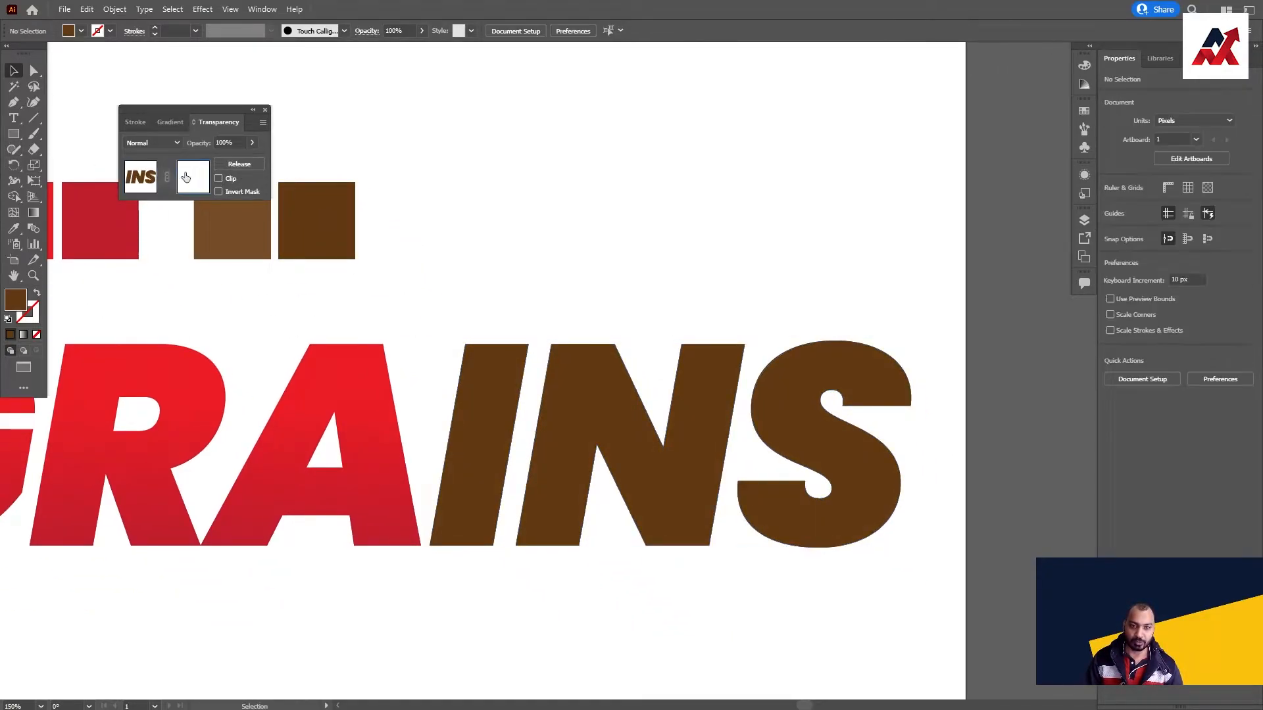
# Draw a mask rectangle about 495 by 231 px over the INS letters and fill it with the white-to-black gradient swatch
pyautogui.click(14, 134)
pyautogui.moveTo(386, 313); pyautogui.dragTo(938, 568)
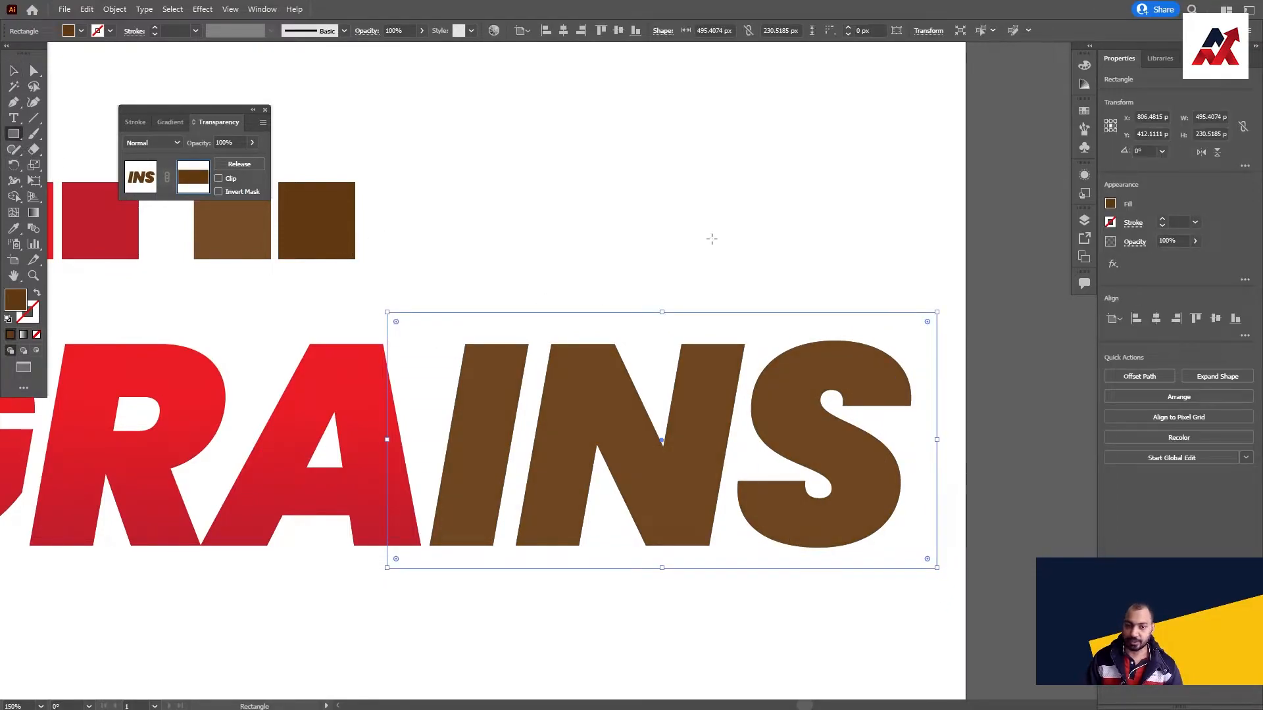
pyautogui.click(80, 31)
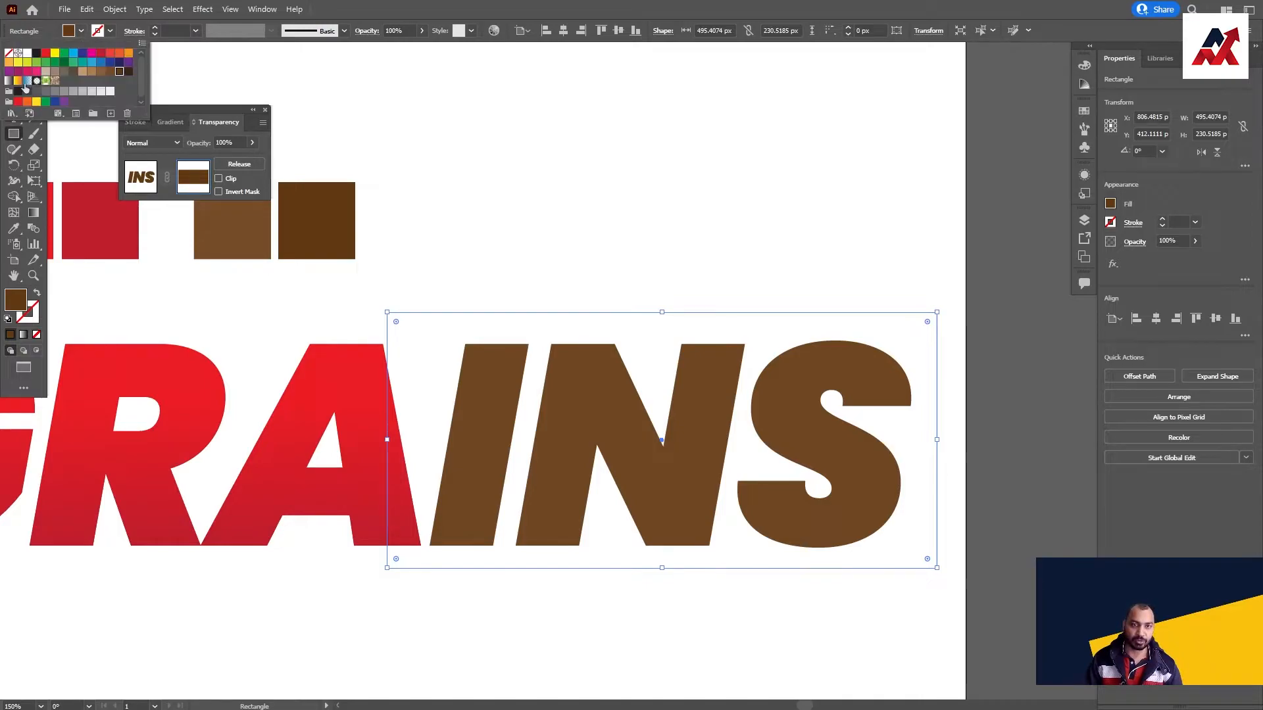
pyautogui.click(9, 81)
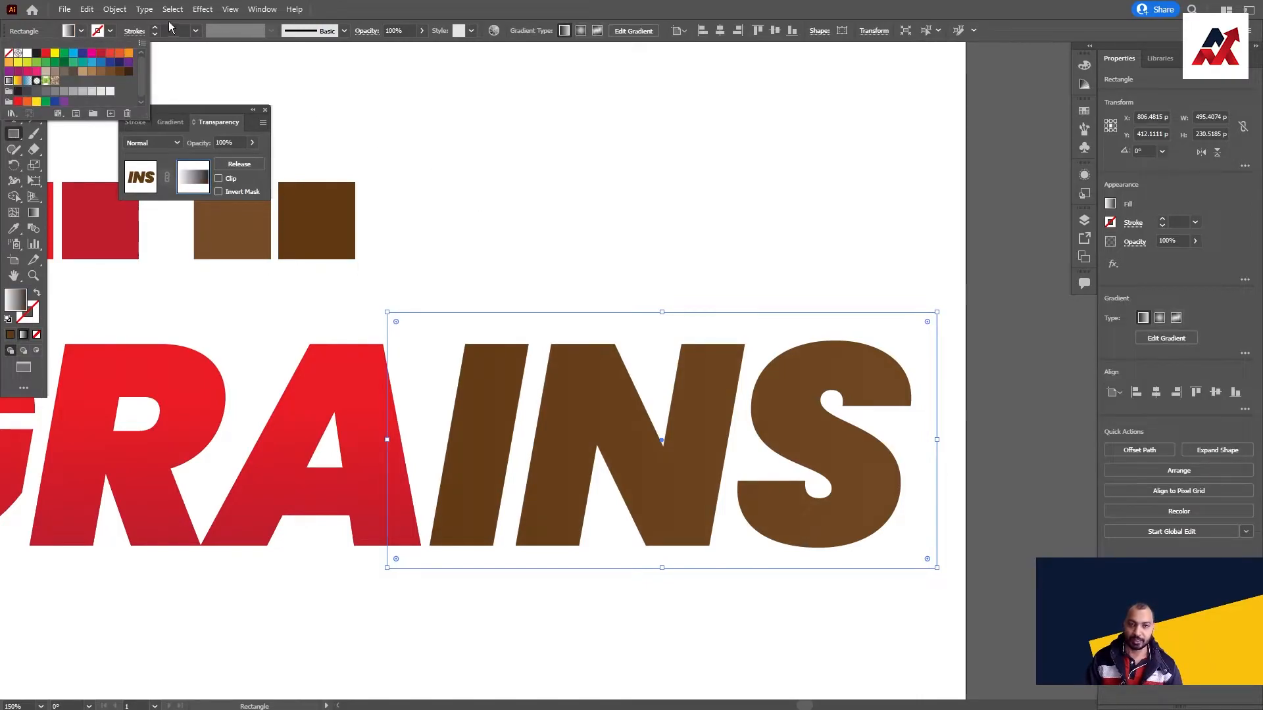
# Apply the Grain texture effect to the INS mask rectangle with Stippled grain, intensity 50 and contrast 20
pyautogui.click(204, 11)
pyautogui.click(202, 10)
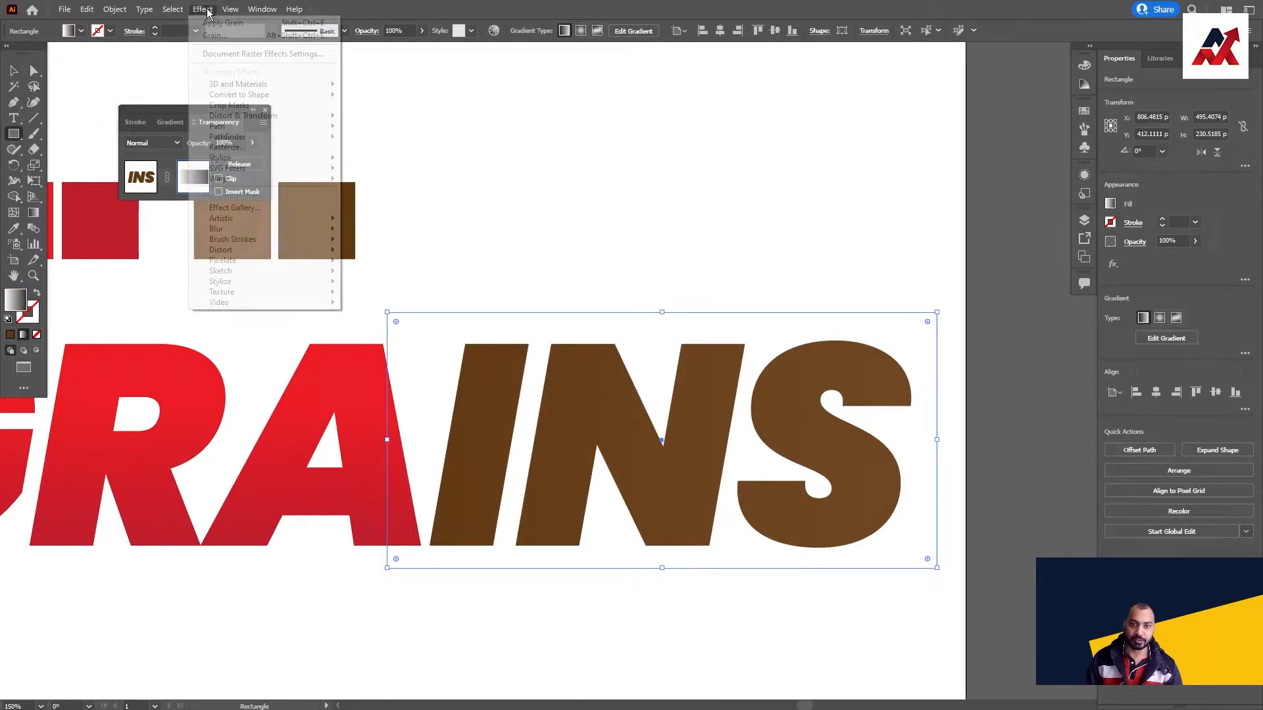
pyautogui.moveTo(265, 296)
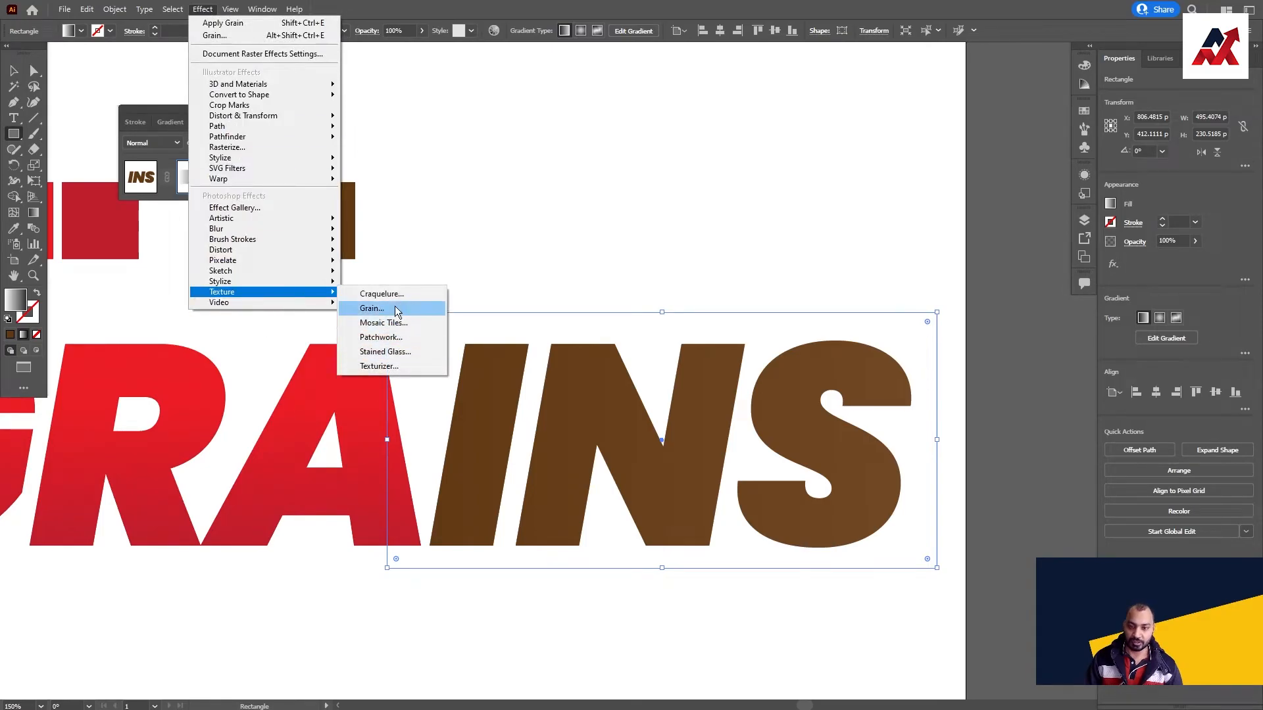
pyautogui.click(397, 311)
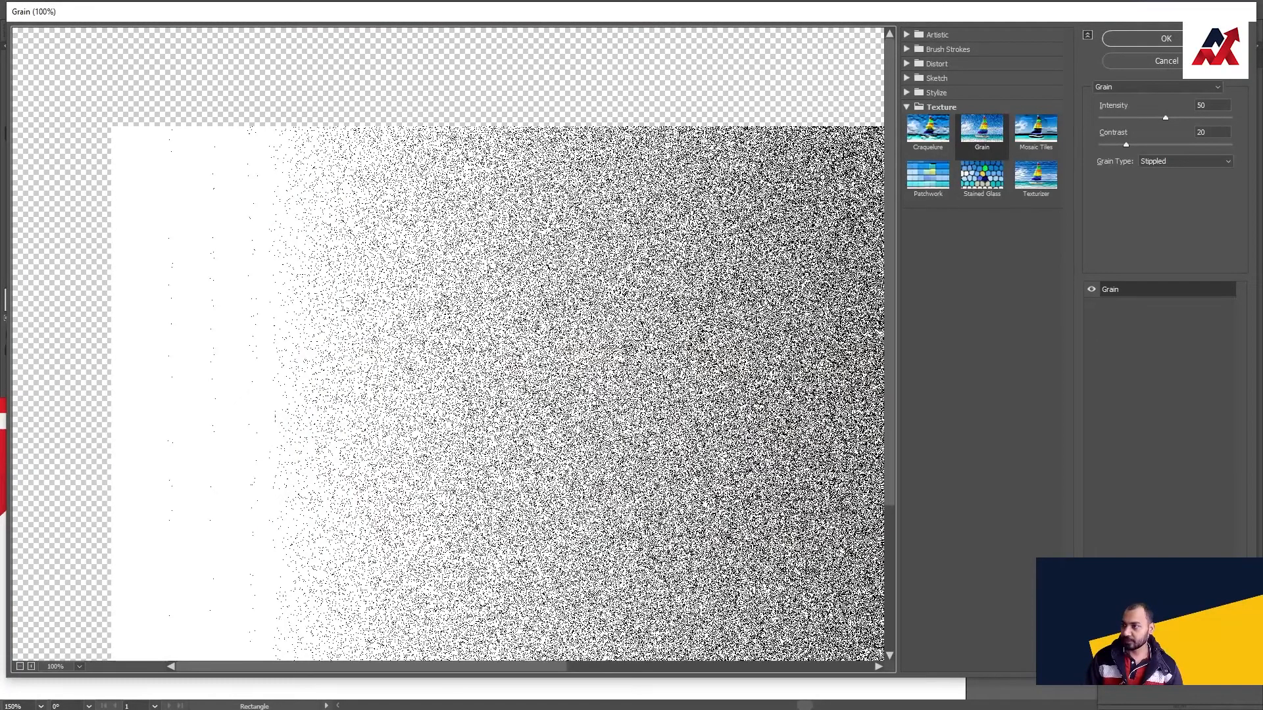
pyautogui.click(1158, 39)
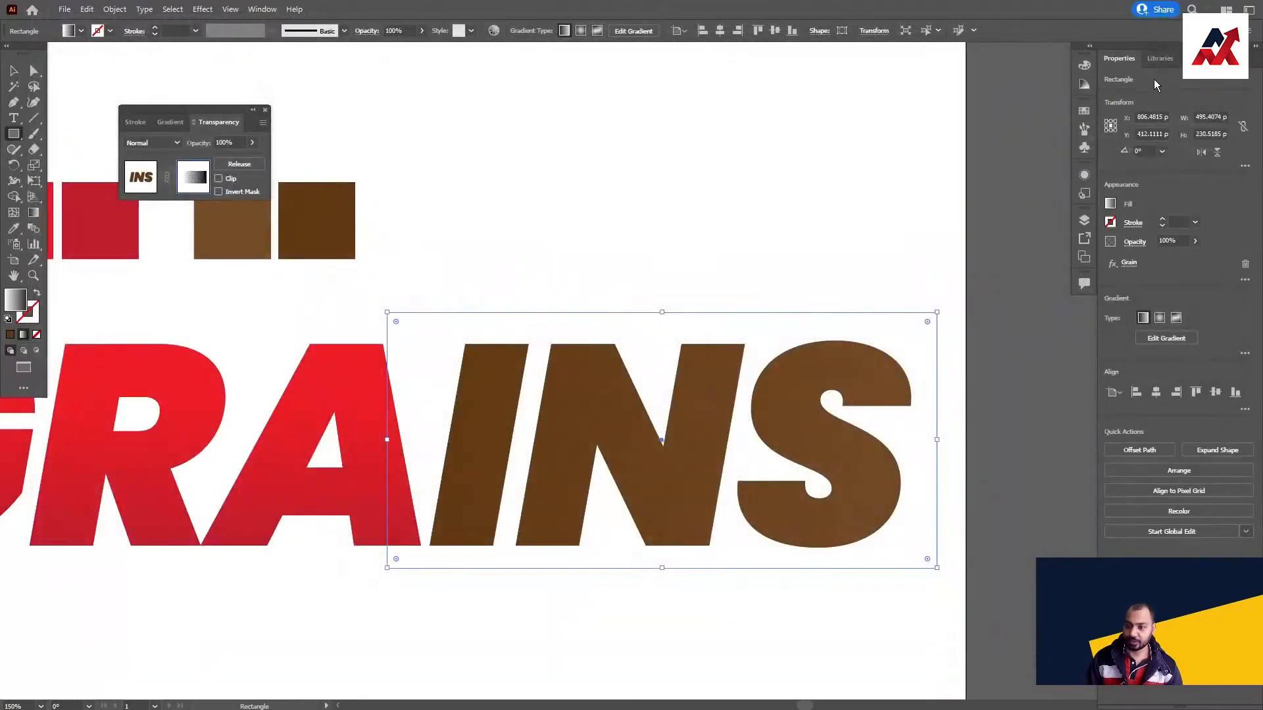
# Redraw the INS mask gradient vertically from the letters' upper edge down to near the baseline and deselect the rectangle
pyautogui.click(30, 215)
pyautogui.moveTo(736, 349); pyautogui.dragTo(733, 531)
pyautogui.press('v')
pyautogui.click(717, 592)
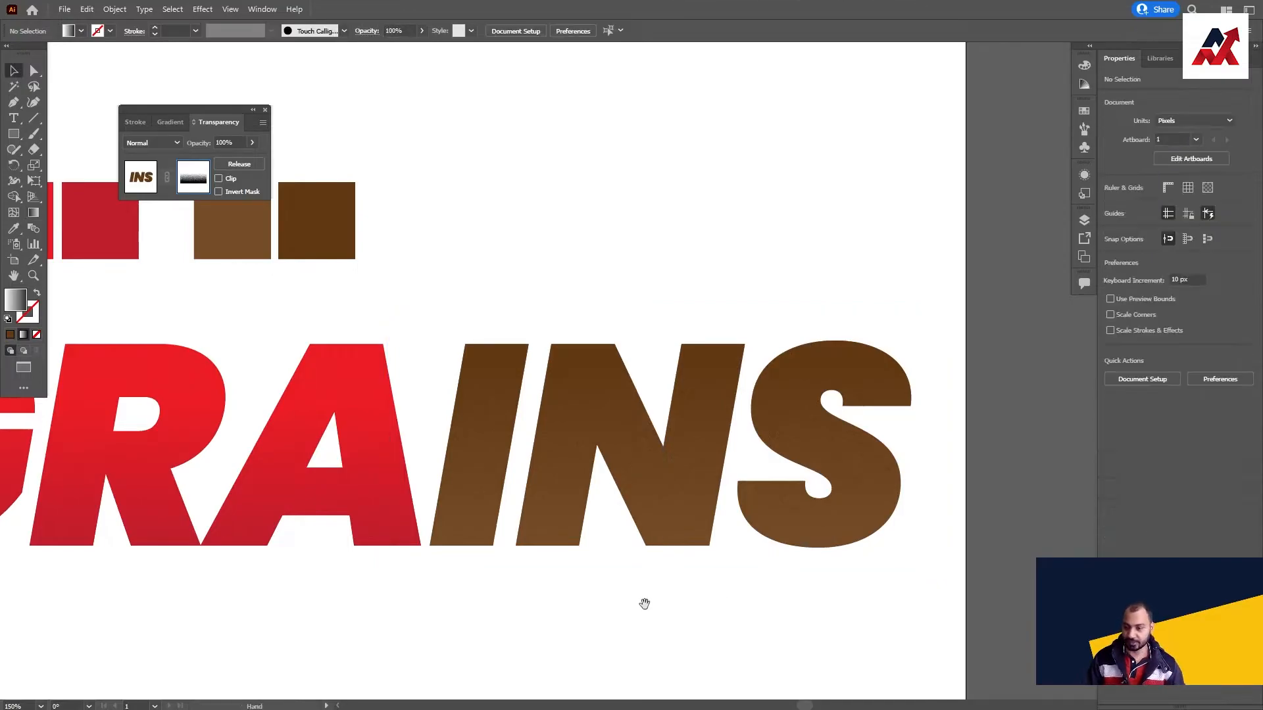
# Review the complete GRAINS lettering at a wider view and switch to the document with the bearded man illustration
pyautogui.moveTo(650, 602); pyautogui.dragTo(755, 563)
pyautogui.hotkey('ctrl', '-')
pyautogui.hotkey('ctrl', '-')
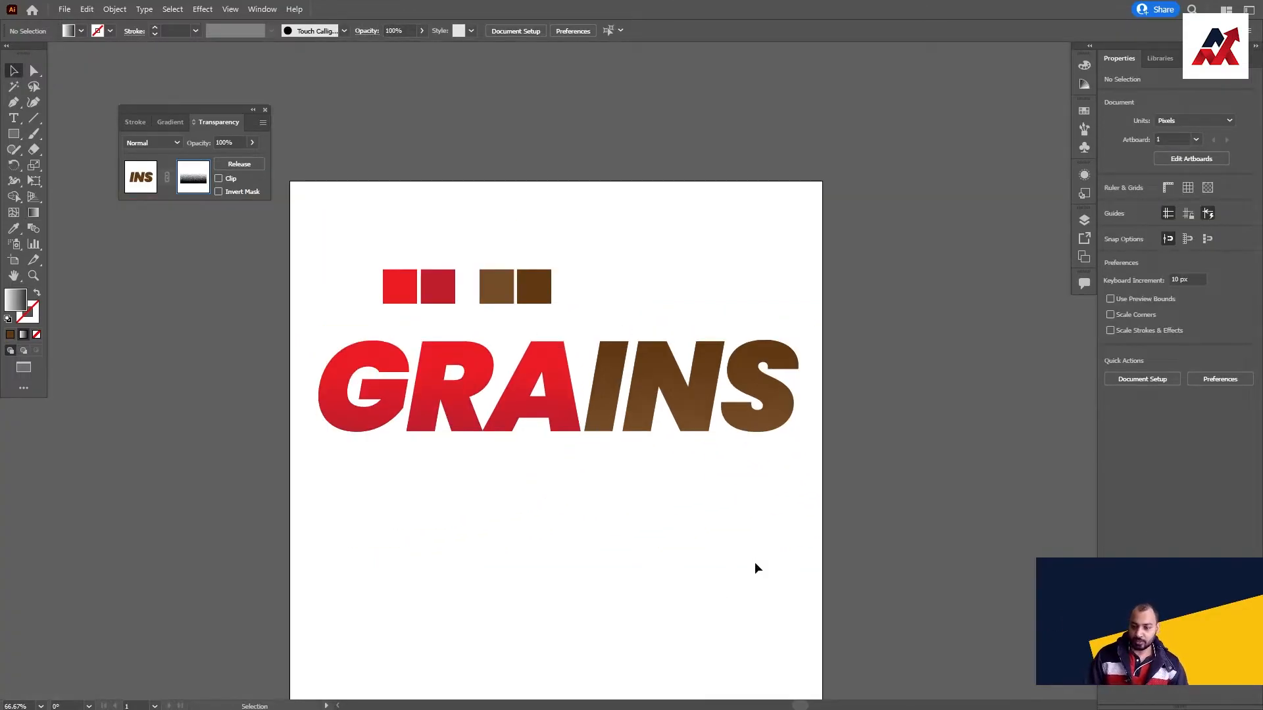
pyautogui.moveTo(860, 470); pyautogui.dragTo(389, 273)
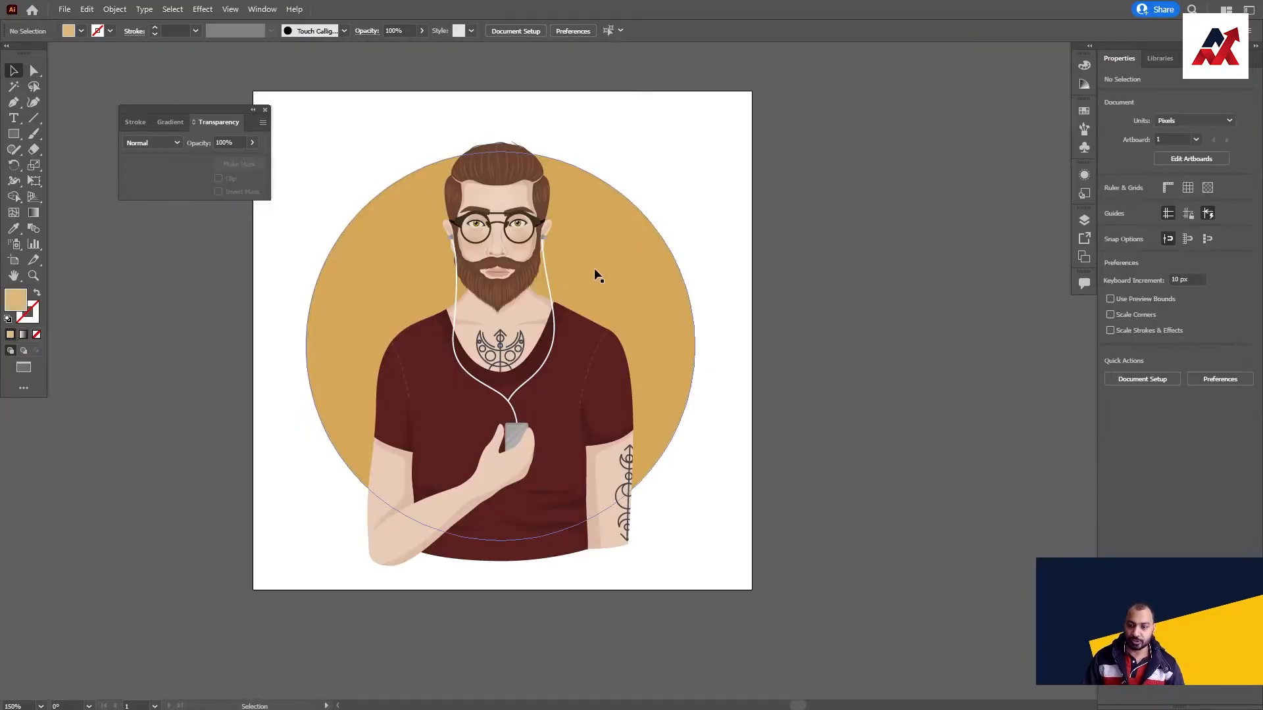
# Duplicate the ochre background circle in place behind the bearded man
pyautogui.moveTo(670, 325); pyautogui.dragTo(709, 232)
pyautogui.hotkey('ctrl', 'z')
pyautogui.hotkey('ctrl', 'c')
pyautogui.moveTo(615, 276); pyautogui.dragTo(681, 239)
pyautogui.hotkey('ctrl', 'z')
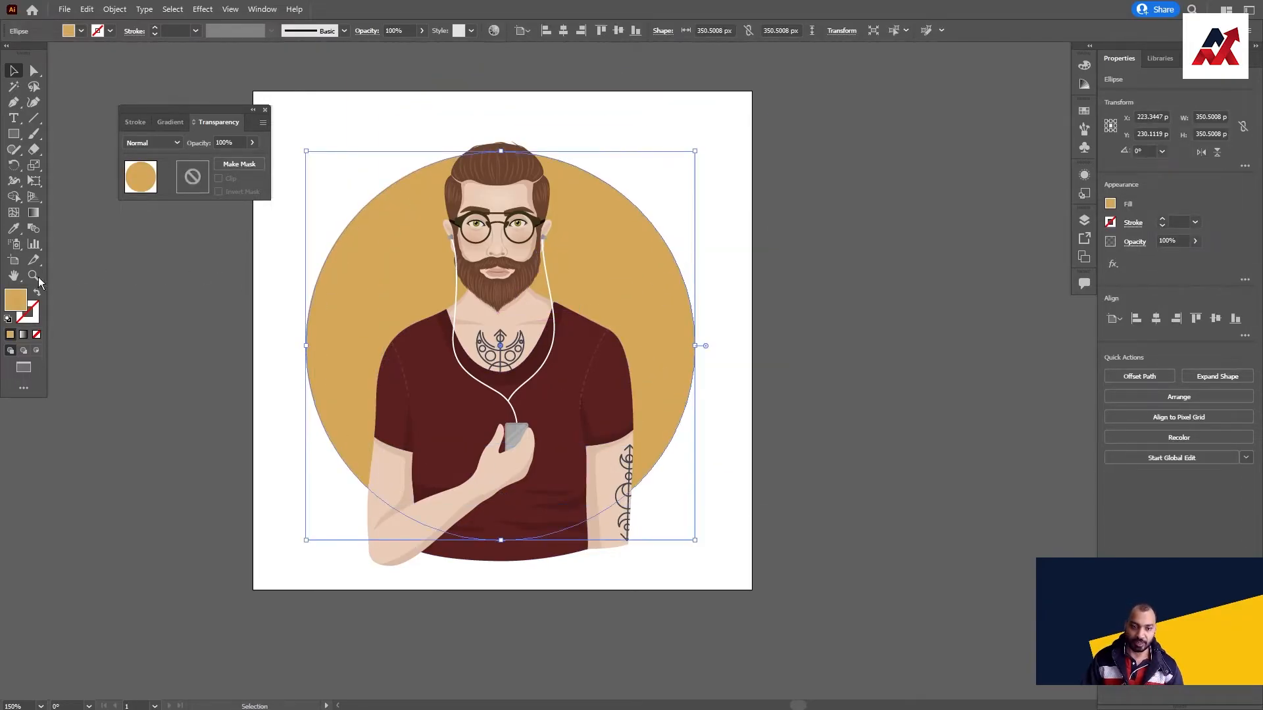
# Recolour the front circle copy to the pale peach #f2d8b3
pyautogui.doubleClick(16, 300)
pyautogui.click(648, 206)
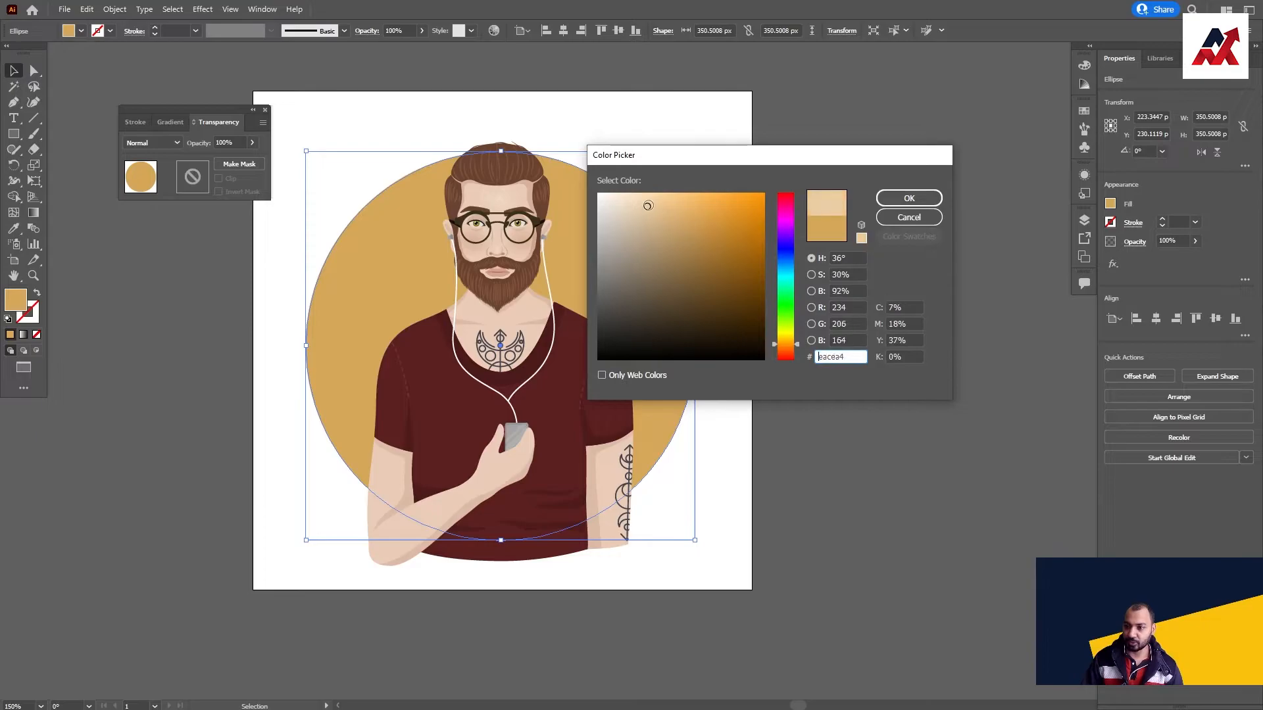
pyautogui.click(642, 200)
pyautogui.click(908, 198)
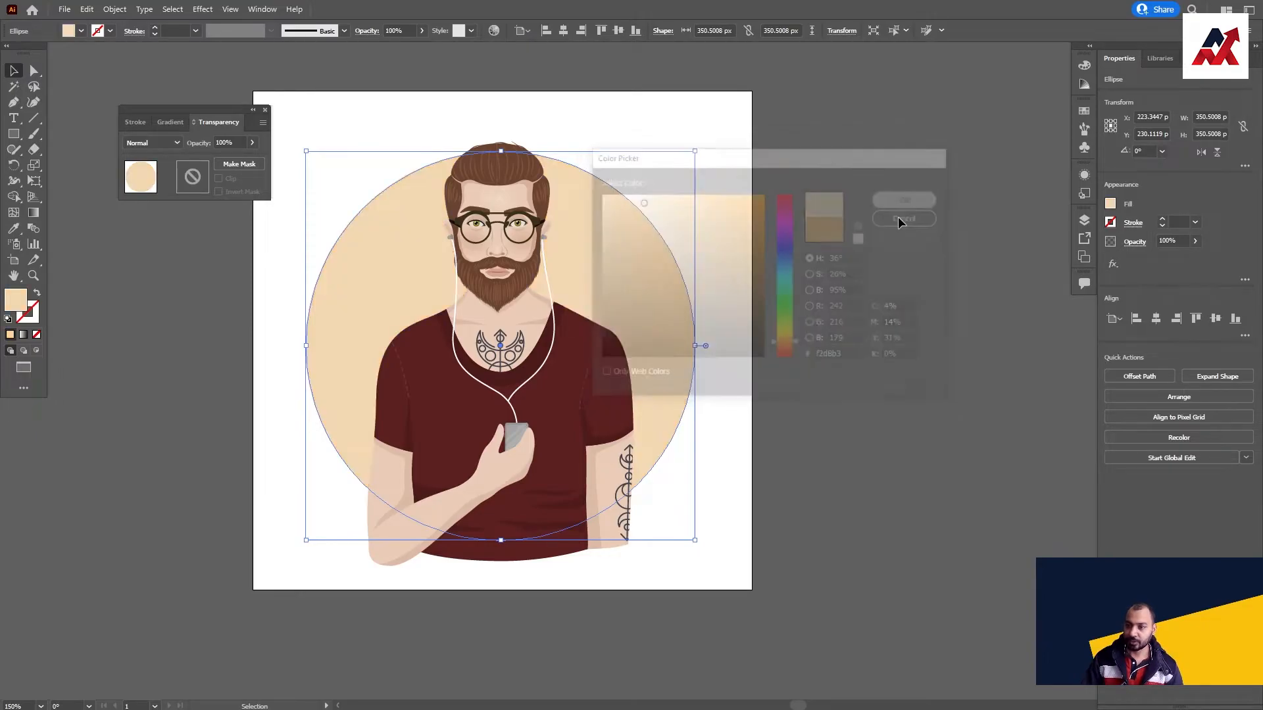
pyautogui.click(795, 299)
pyautogui.click(718, 301)
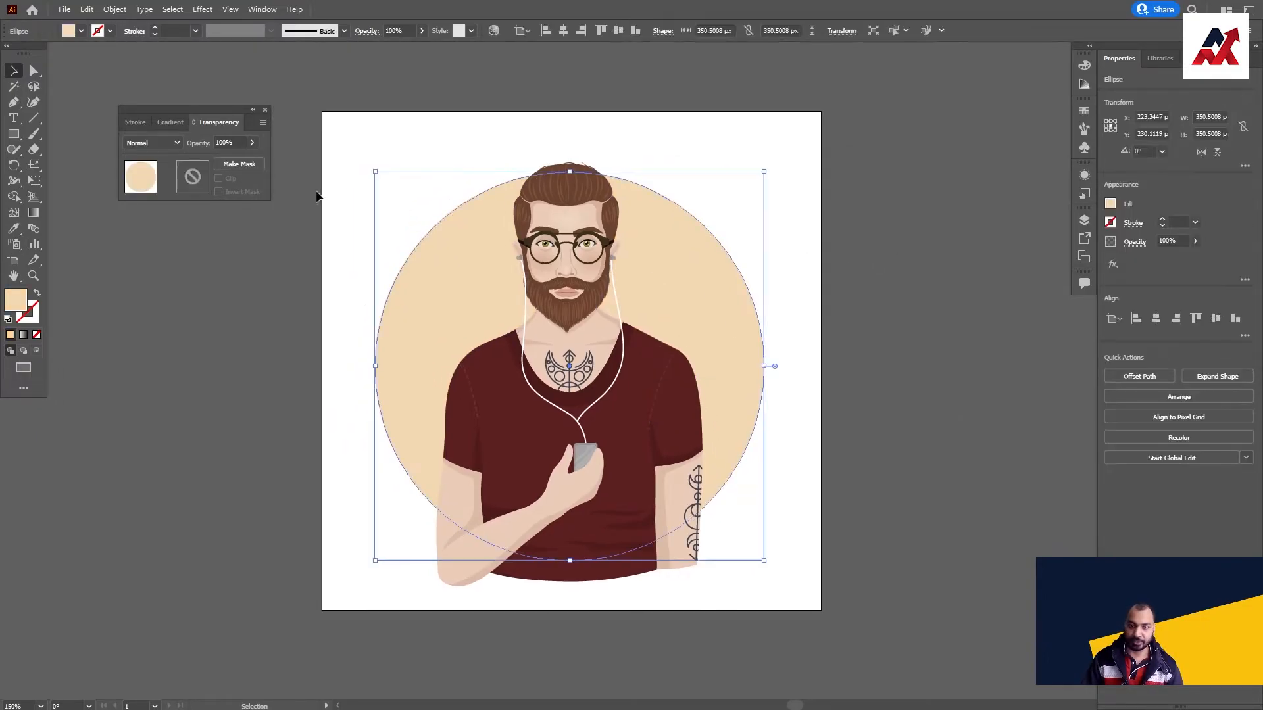
# Add an opacity mask with clipping off to the peach circle and draw a square about 376 px over it inside the mask
pyautogui.click(244, 163)
pyautogui.click(218, 178)
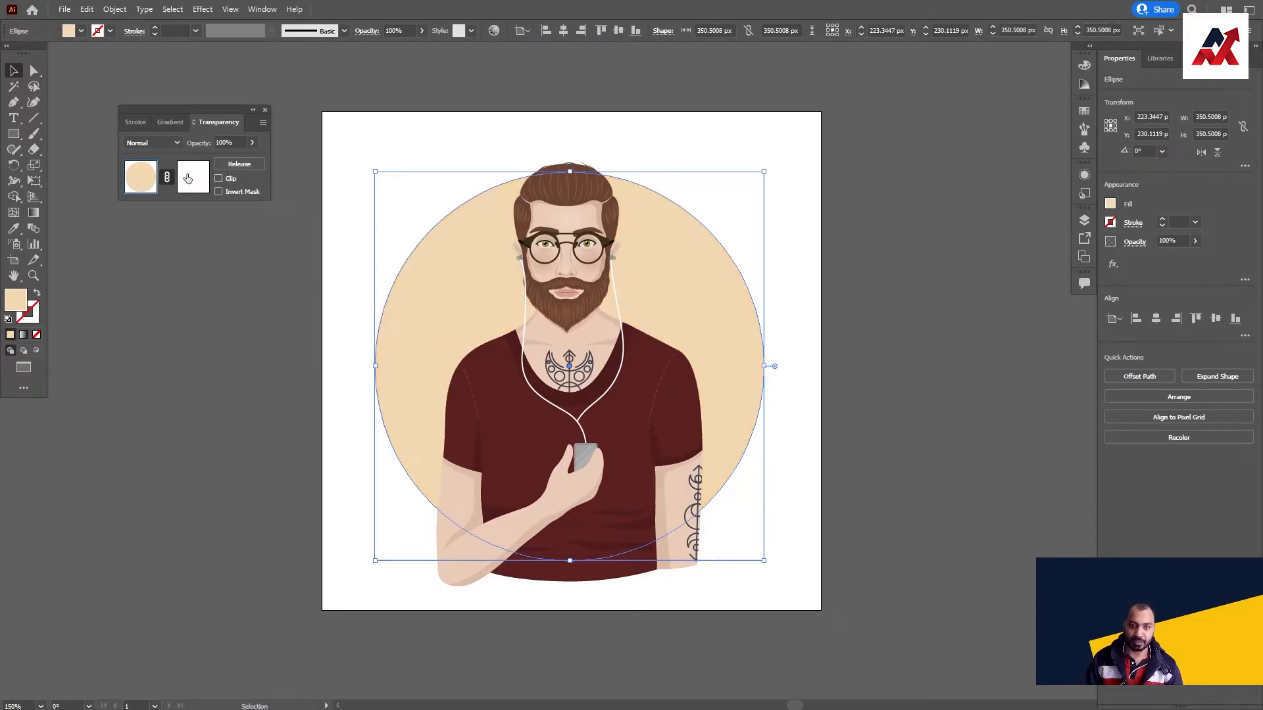
pyautogui.click(186, 179)
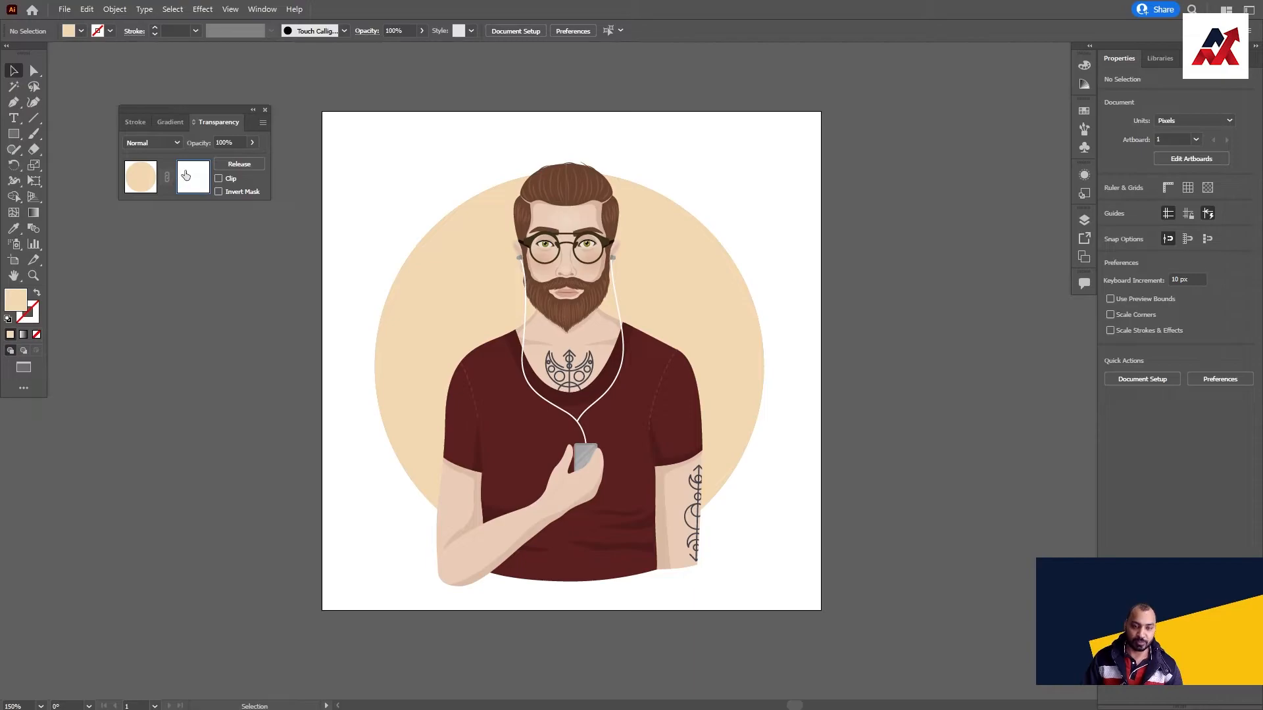
pyautogui.click(14, 134)
pyautogui.moveTo(382, 166); pyautogui.dragTo(798, 487)
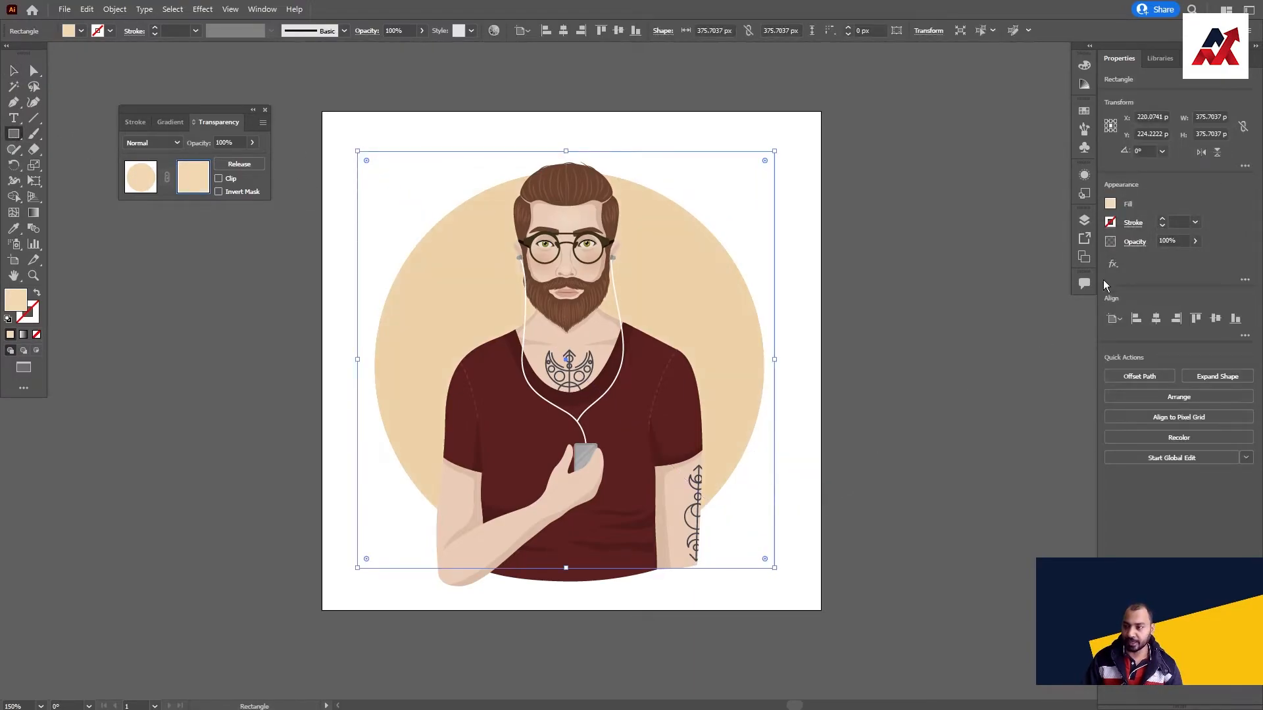
# Fill the mask square over the peach circle with the linear white-to-black gradient
pyautogui.click(1114, 206)
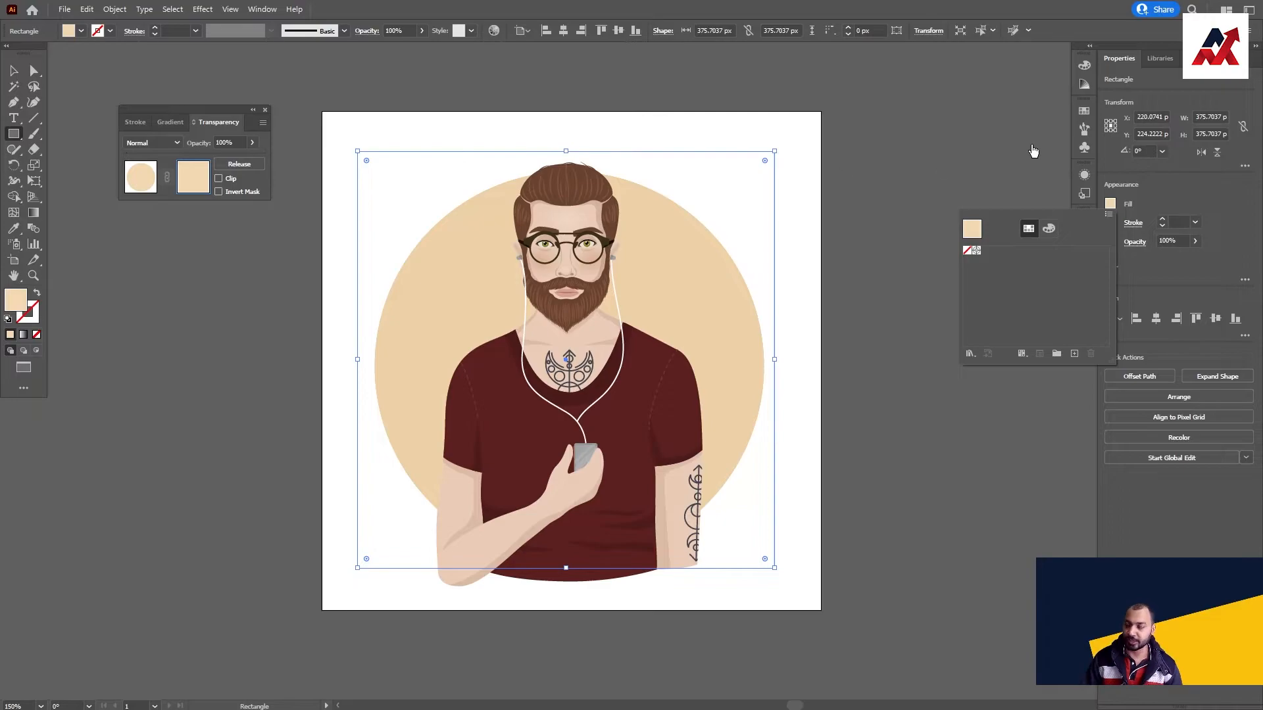
pyautogui.click(1144, 208)
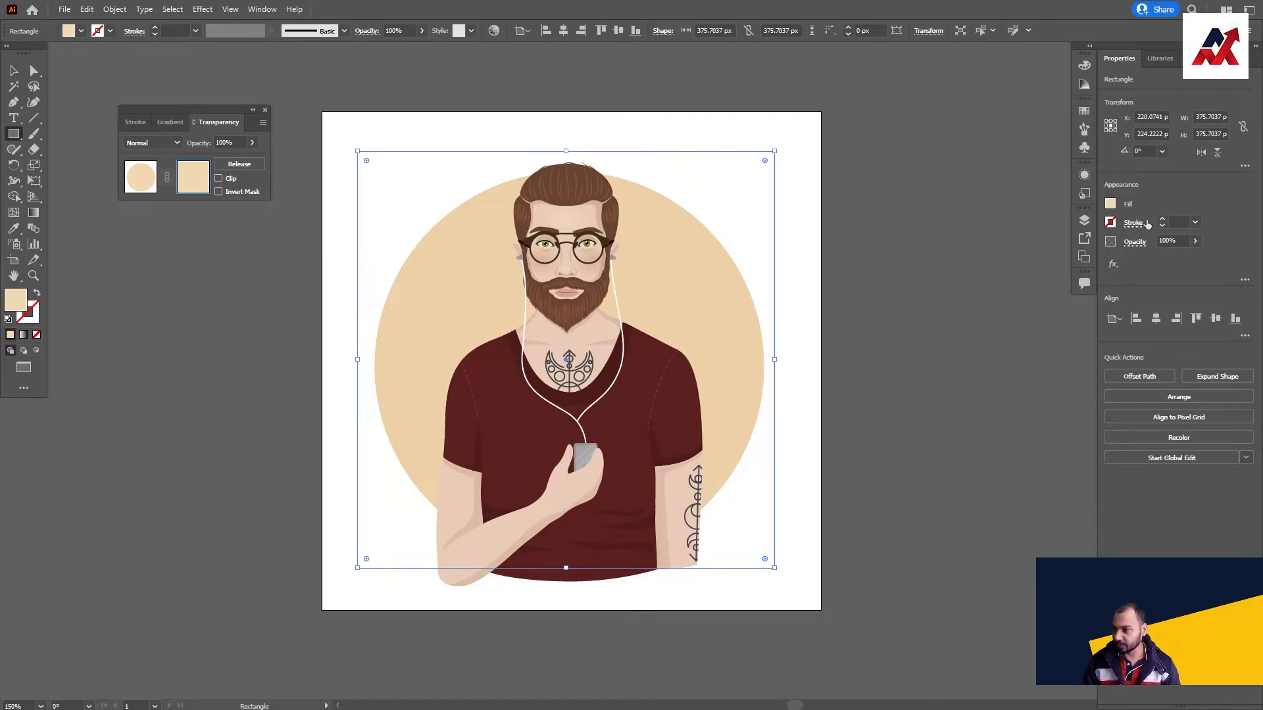
pyautogui.click(261, 10)
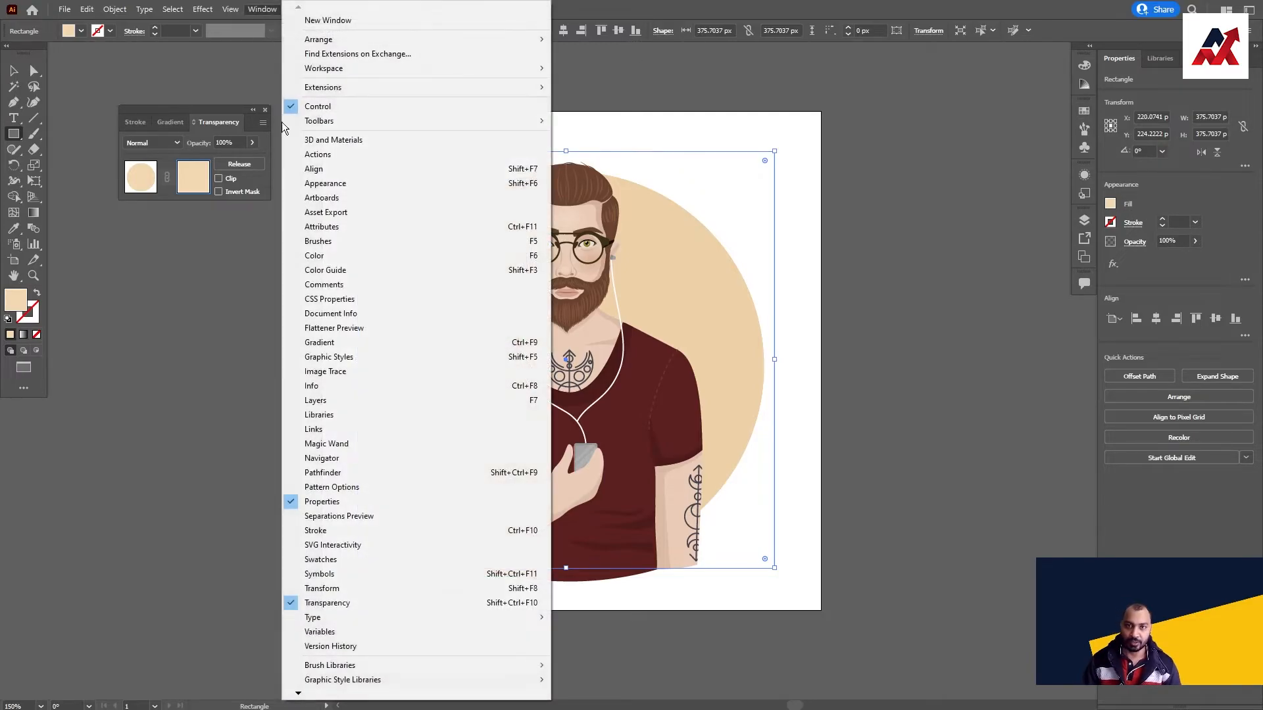
pyautogui.click(361, 346)
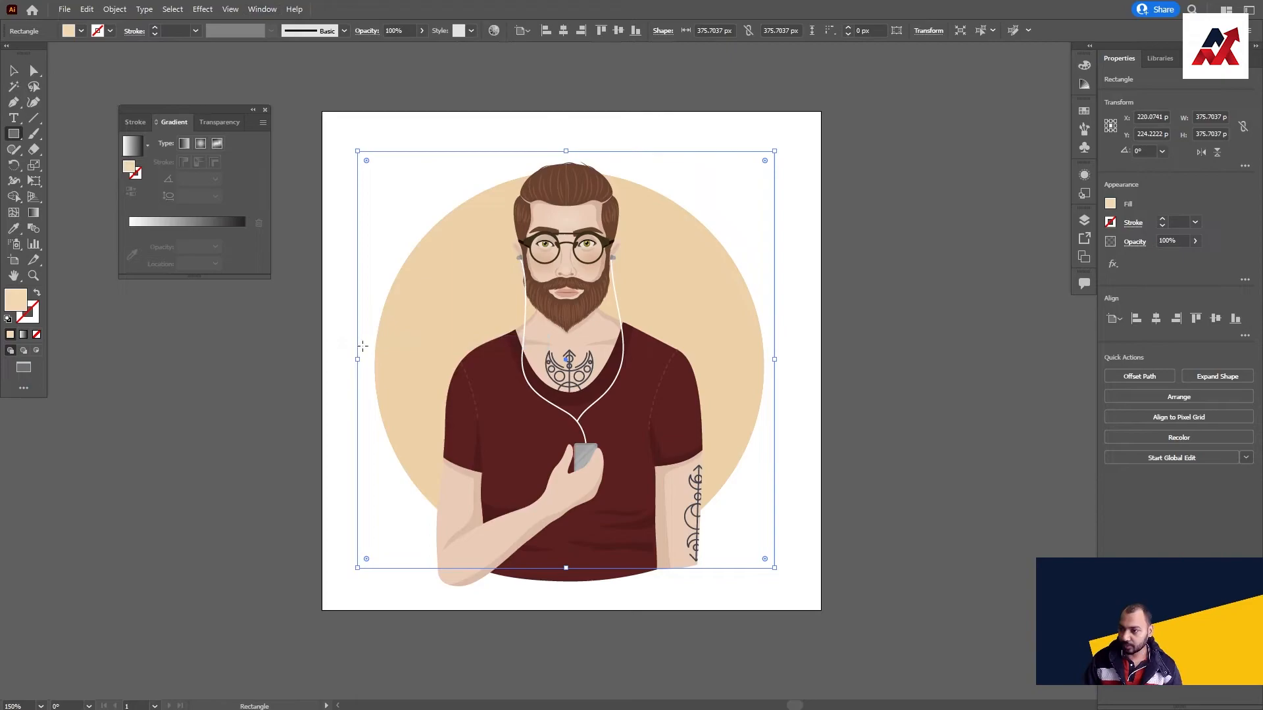
pyautogui.click(218, 215)
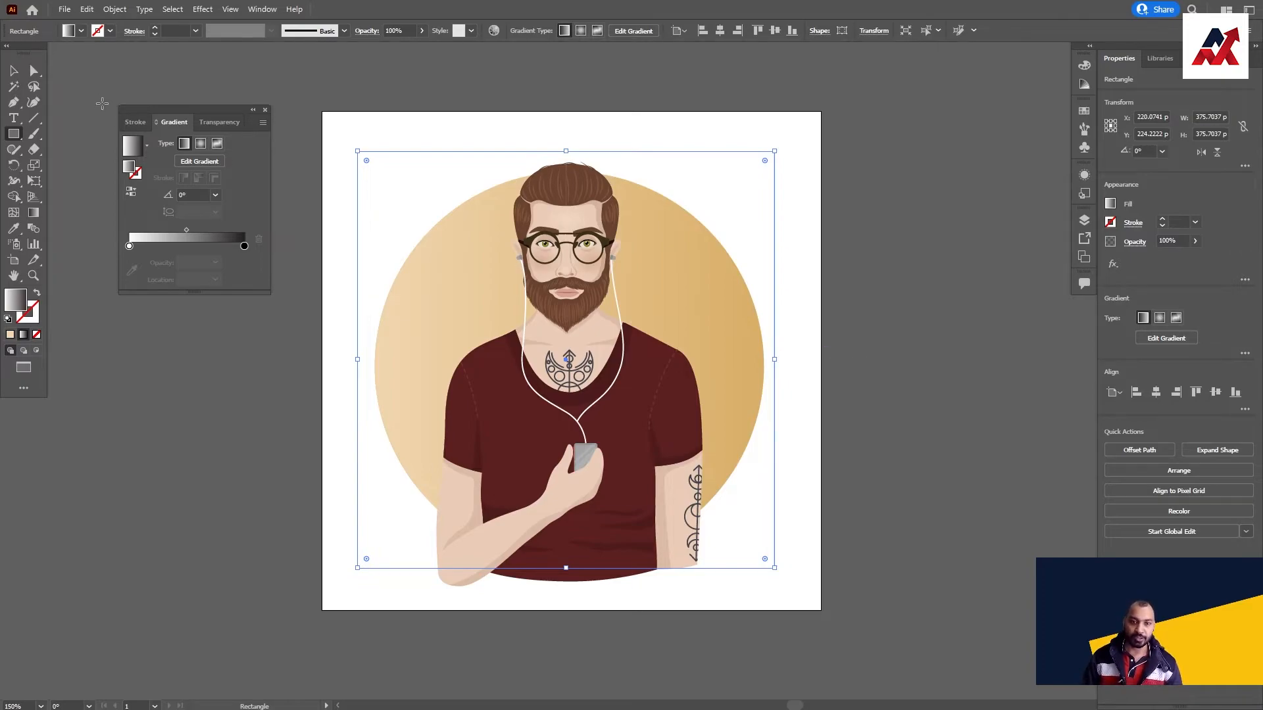
# Apply the Grain texture effect to the gradient mask square with Intensity 50, Contrast 20 and the Stippled grain type
pyautogui.click(219, 122)
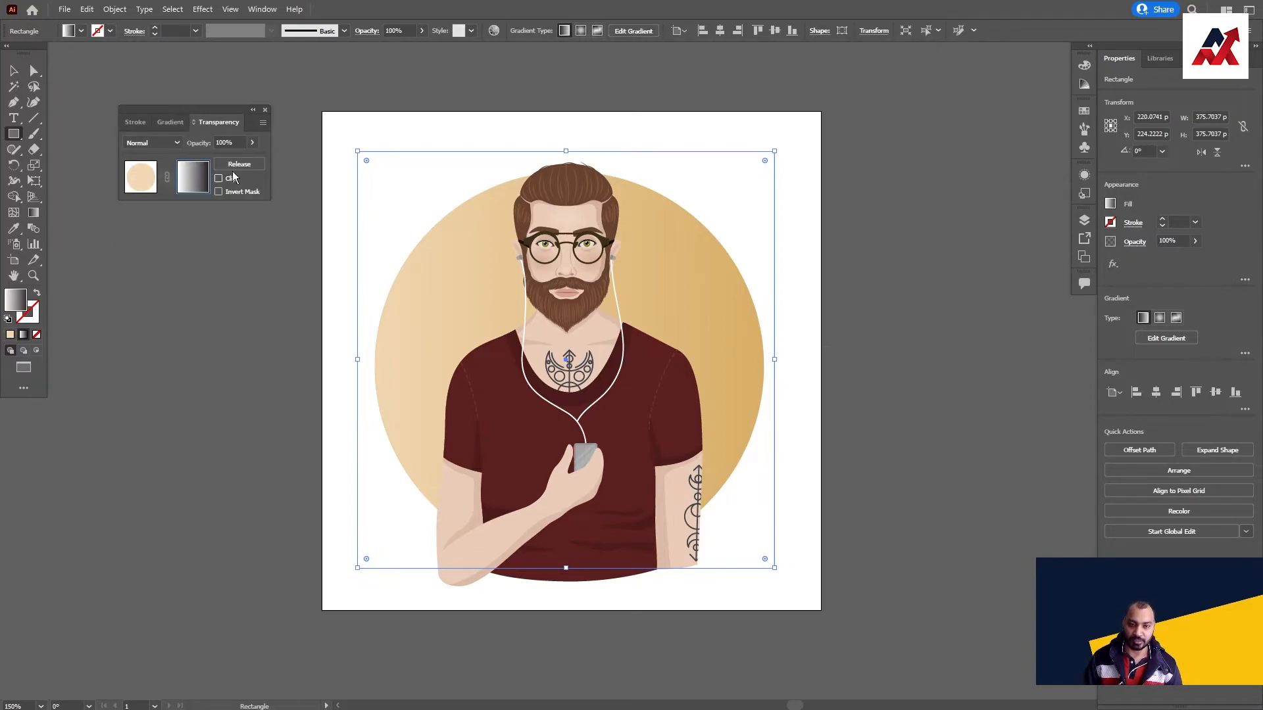
pyautogui.click(230, 9)
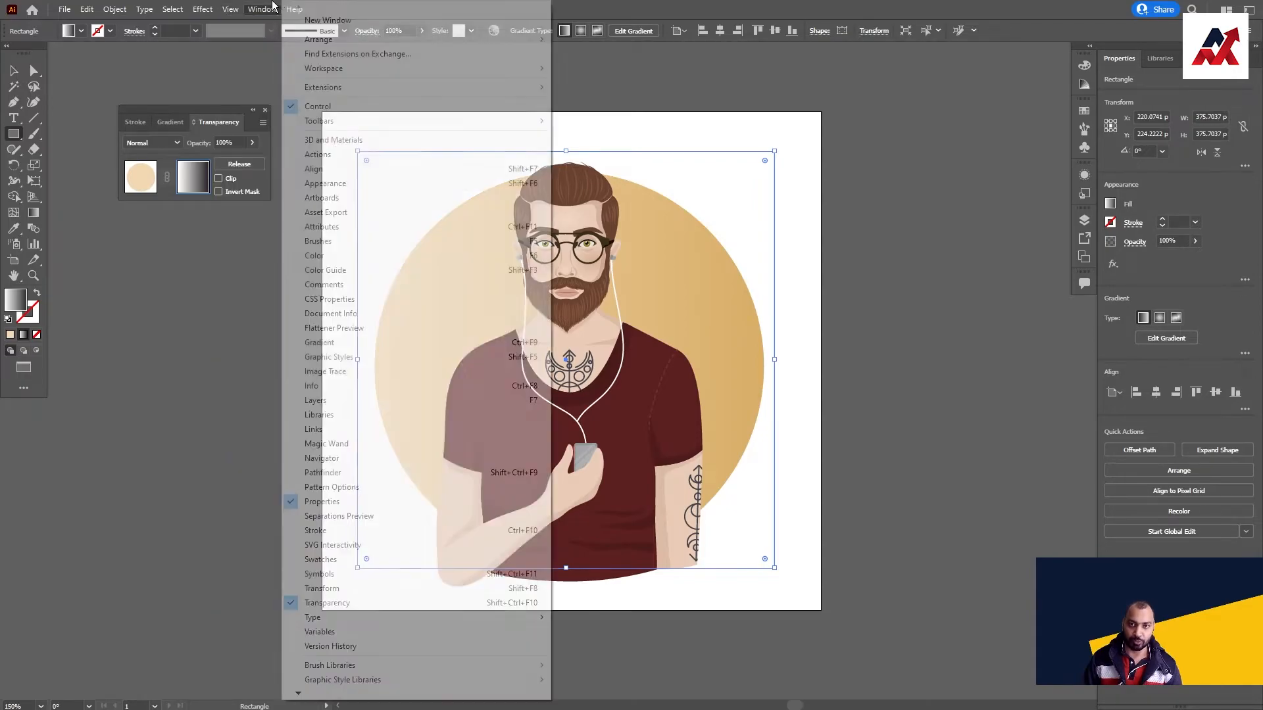
pyautogui.click(202, 9)
pyautogui.moveTo(264, 292)
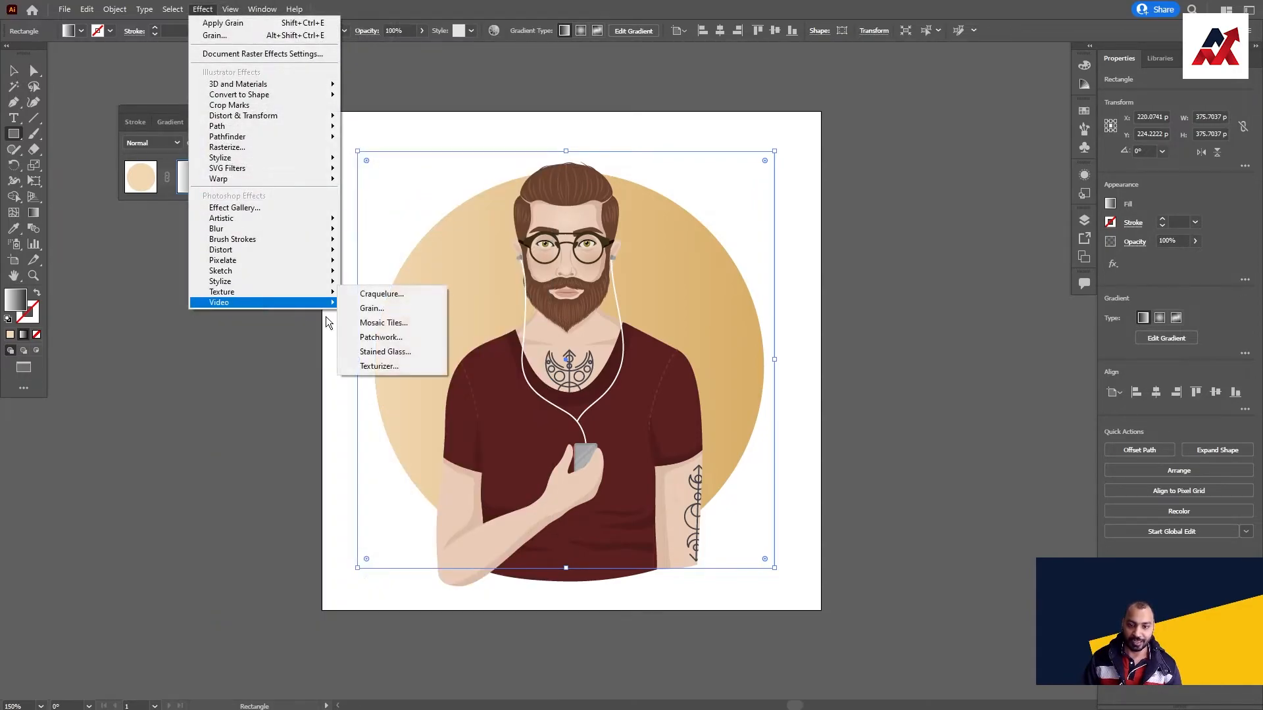
pyautogui.click(396, 309)
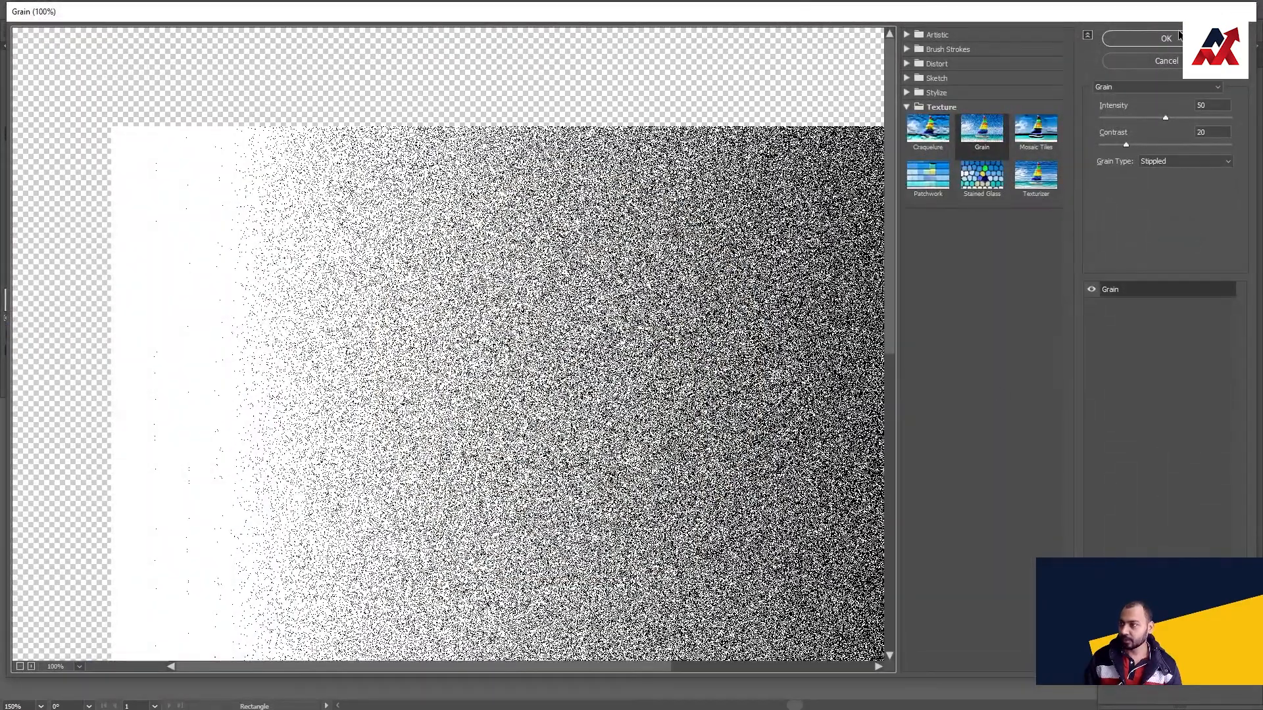
pyautogui.click(1175, 38)
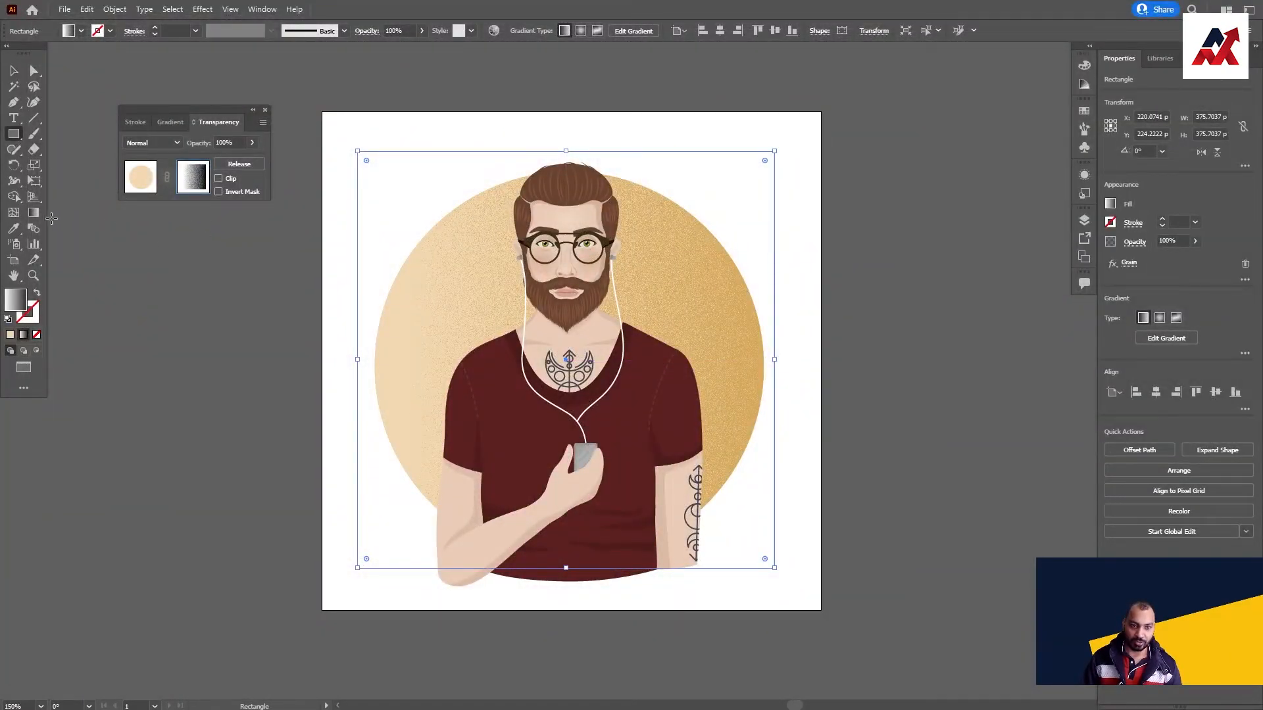
# Redirect the mask gradient vertically, from white at the circle's lower edge to black at the man's forehead
pyautogui.click(34, 214)
pyautogui.moveTo(565, 532); pyautogui.dragTo(566, 362)
pyautogui.moveTo(567, 532); pyautogui.dragTo(574, 228)
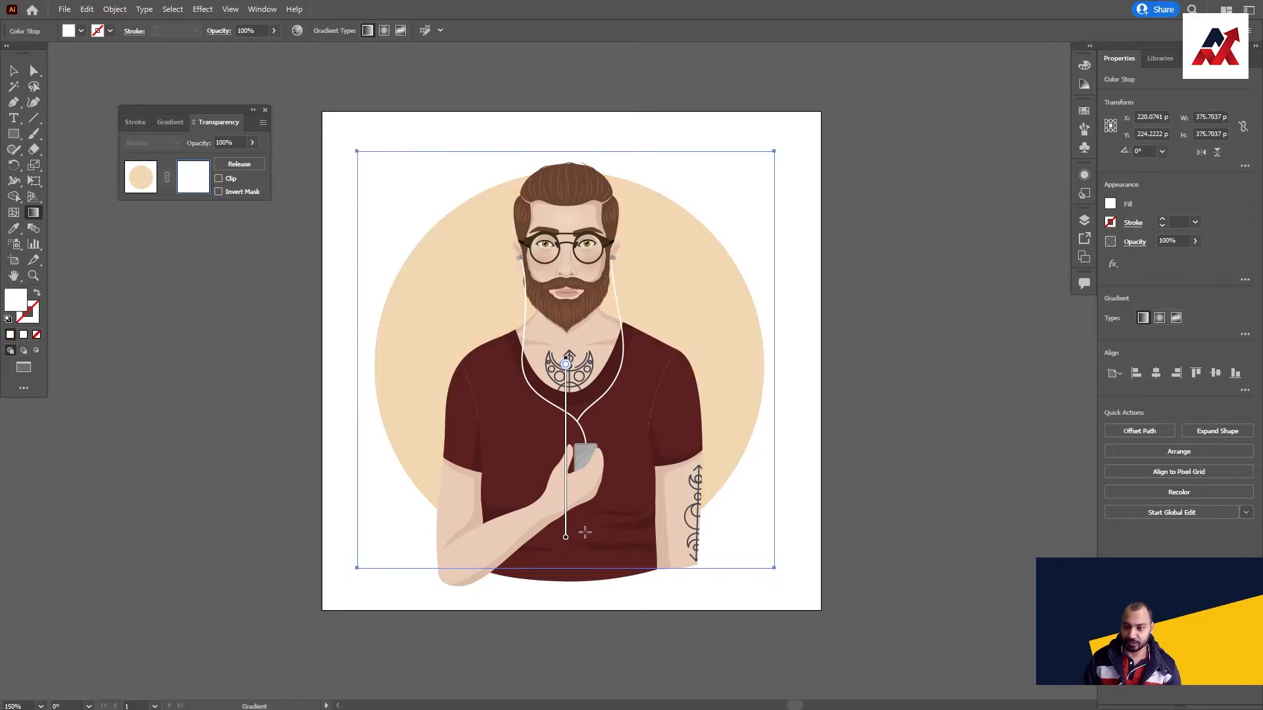
pyautogui.hotkey('ctrl', 'z')
pyautogui.moveTo(606, 567); pyautogui.dragTo(602, 207)
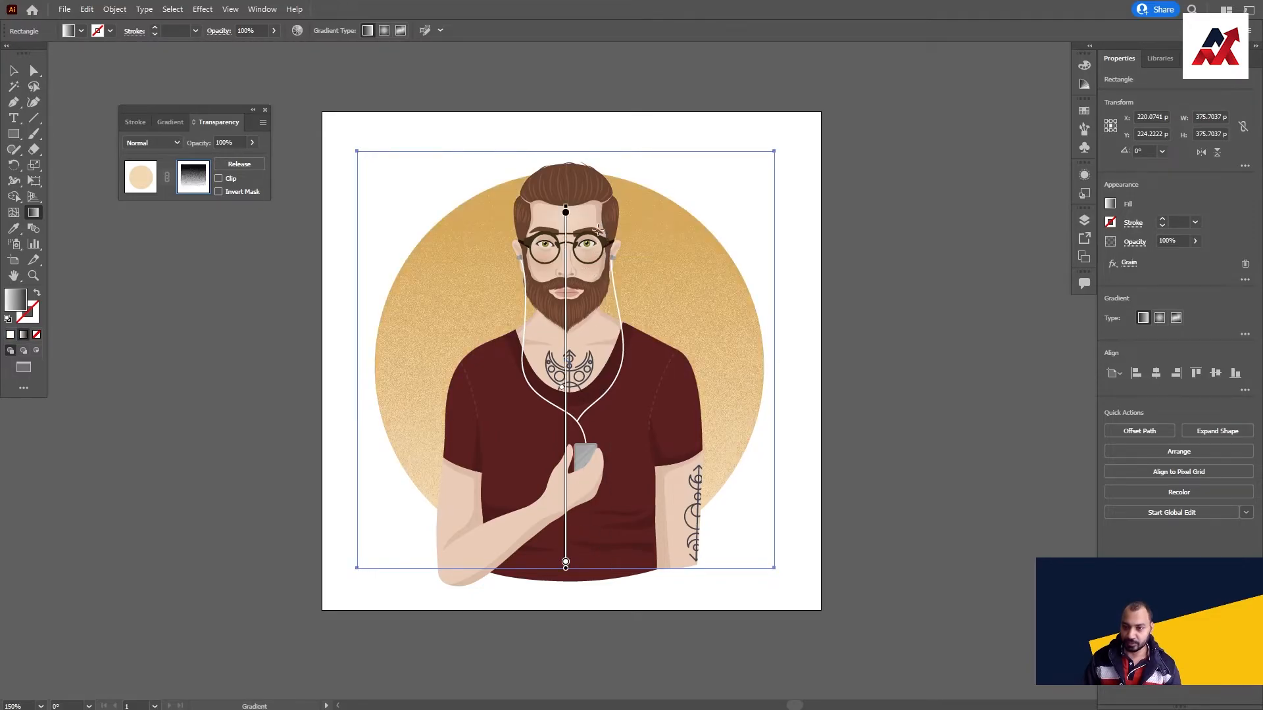
pyautogui.press('v')
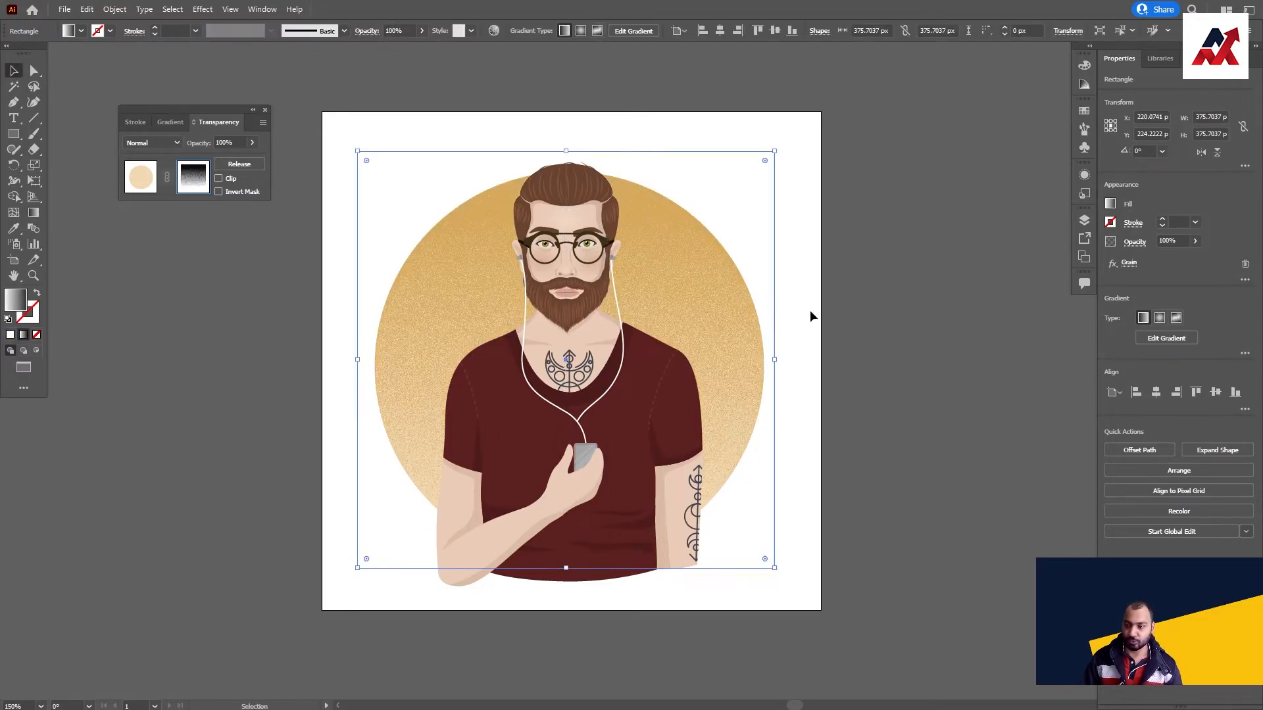
# Undo the accidental shift of the mask square, return from the mask to the circle artwork and deselect it
pyautogui.moveTo(741, 355); pyautogui.dragTo(805, 270)
pyautogui.hotkey('ctrl', 'z')
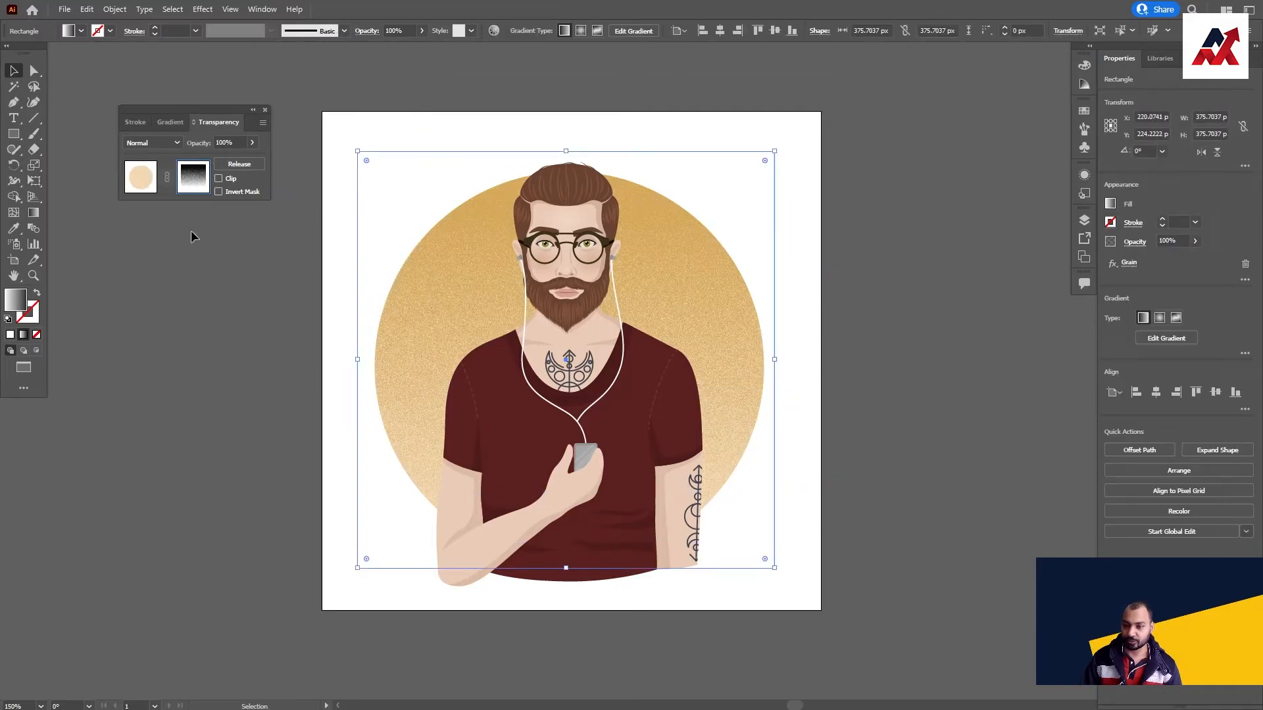
pyautogui.click(136, 182)
pyautogui.click(861, 314)
# Try moving the masked circle away from behind the man, undo each move and deselect the circle
pyautogui.moveTo(680, 323); pyautogui.dragTo(729, 264)
pyautogui.hotkey('ctrl', 'z')
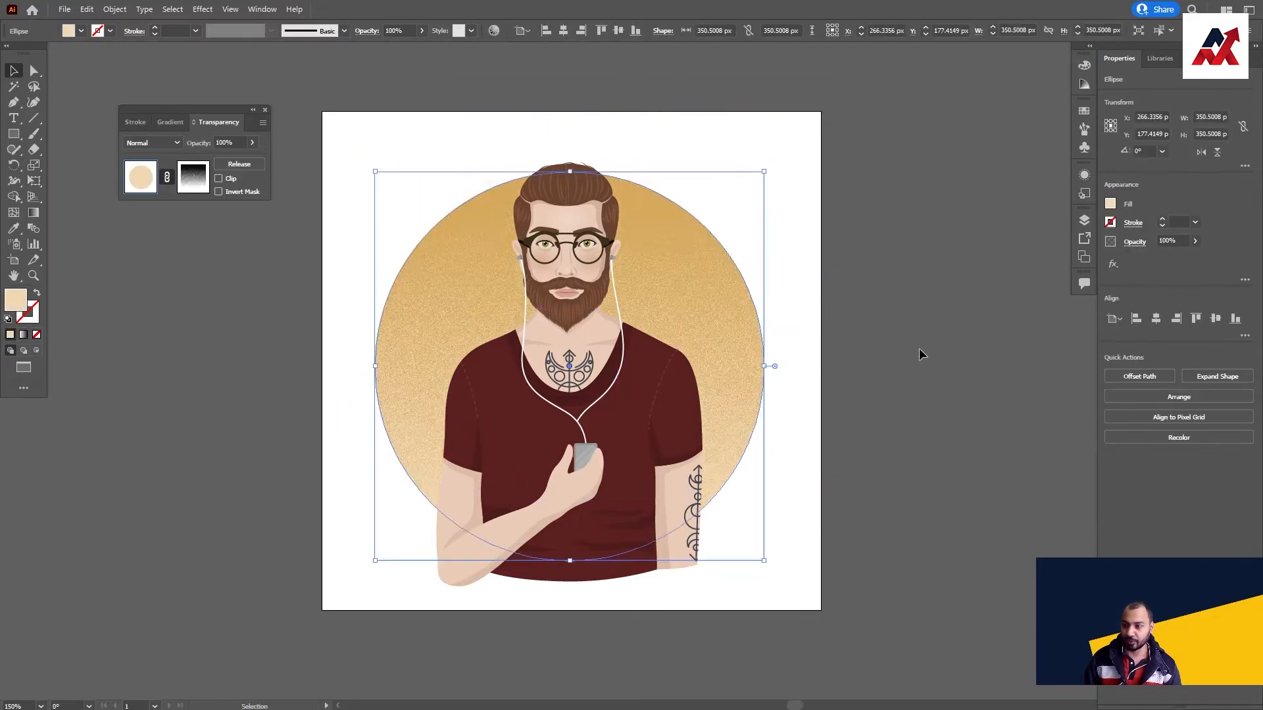
pyautogui.click(918, 350)
pyautogui.moveTo(624, 482); pyautogui.dragTo(605, 436)
pyautogui.moveTo(709, 287); pyautogui.dragTo(877, 288)
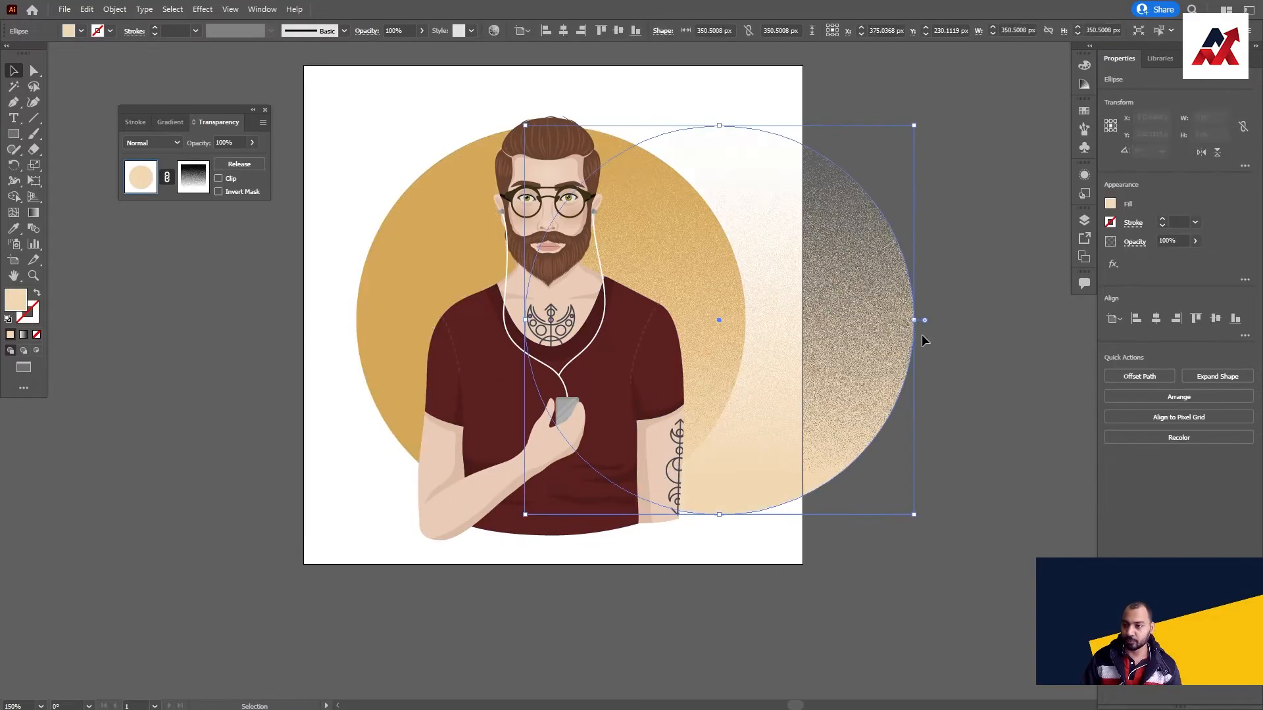
pyautogui.hotkey('ctrl', 'z')
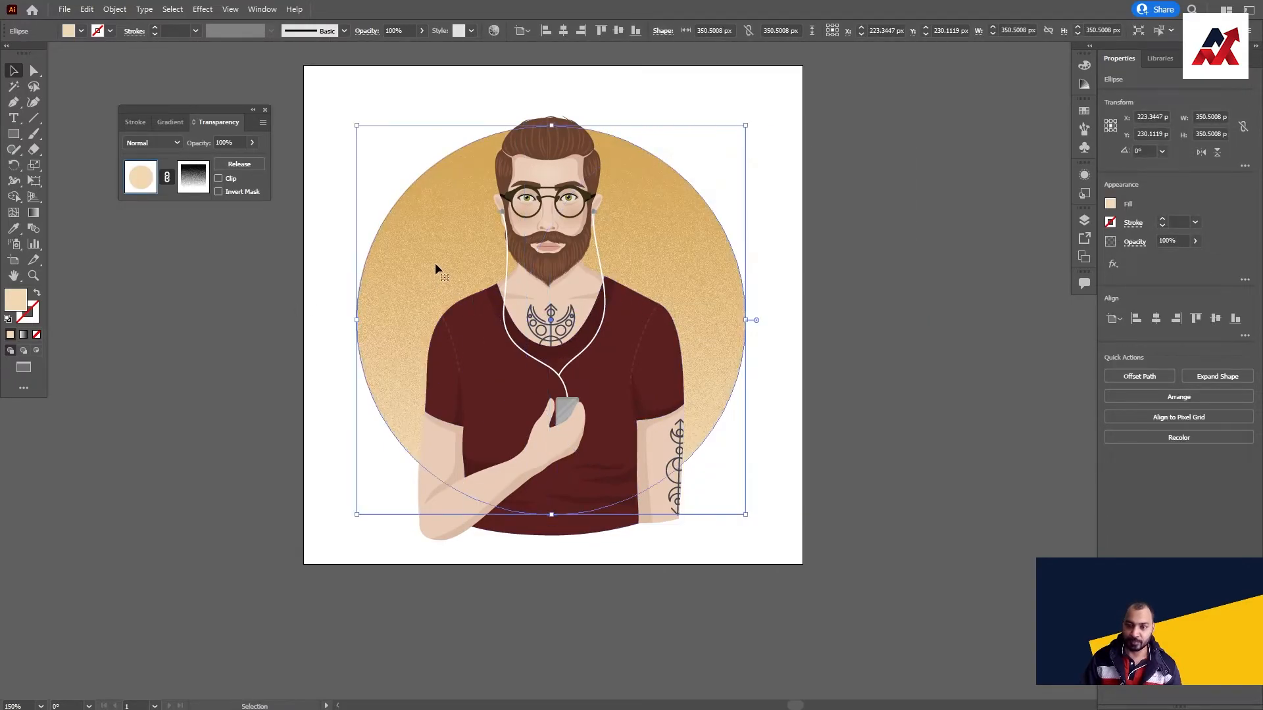
pyautogui.click(853, 400)
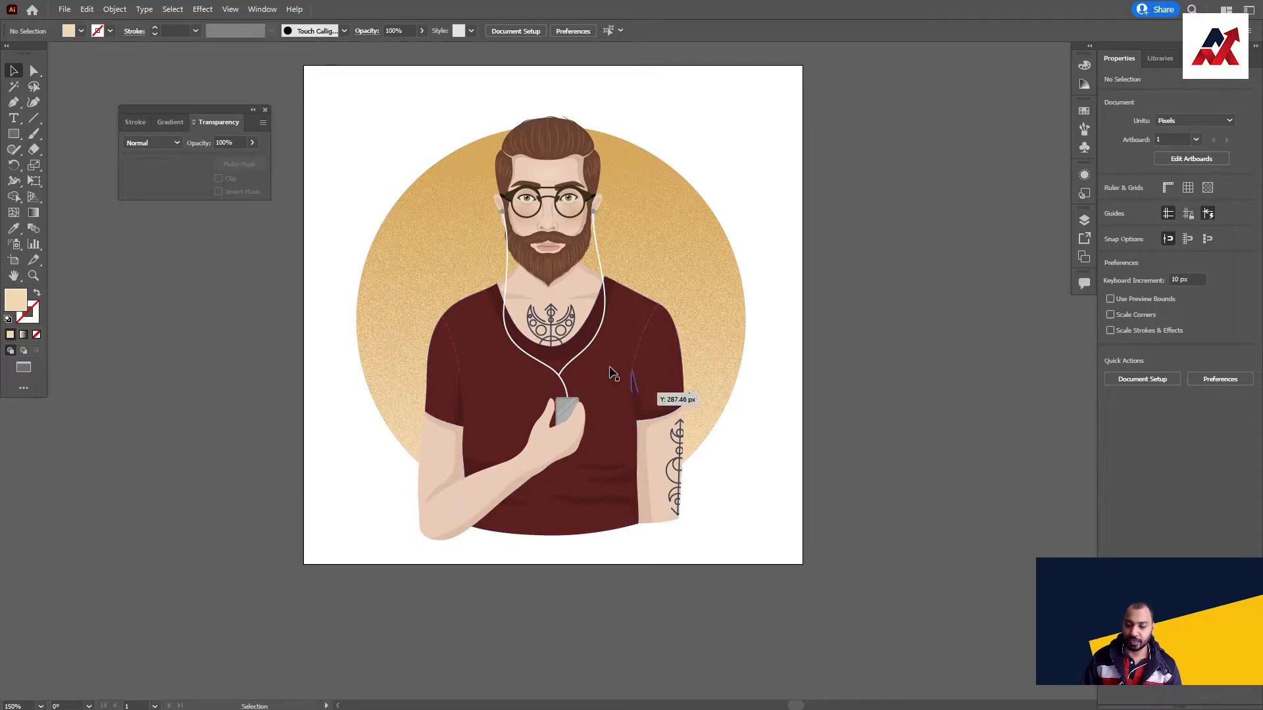
# Ungroup the man's body artwork around the bent arm and clear the selection
pyautogui.moveTo(586, 502); pyautogui.dragTo(572, 470)
pyautogui.keyDown('ctrl'); pyautogui.click(469, 404); pyautogui.keyUp('ctrl')
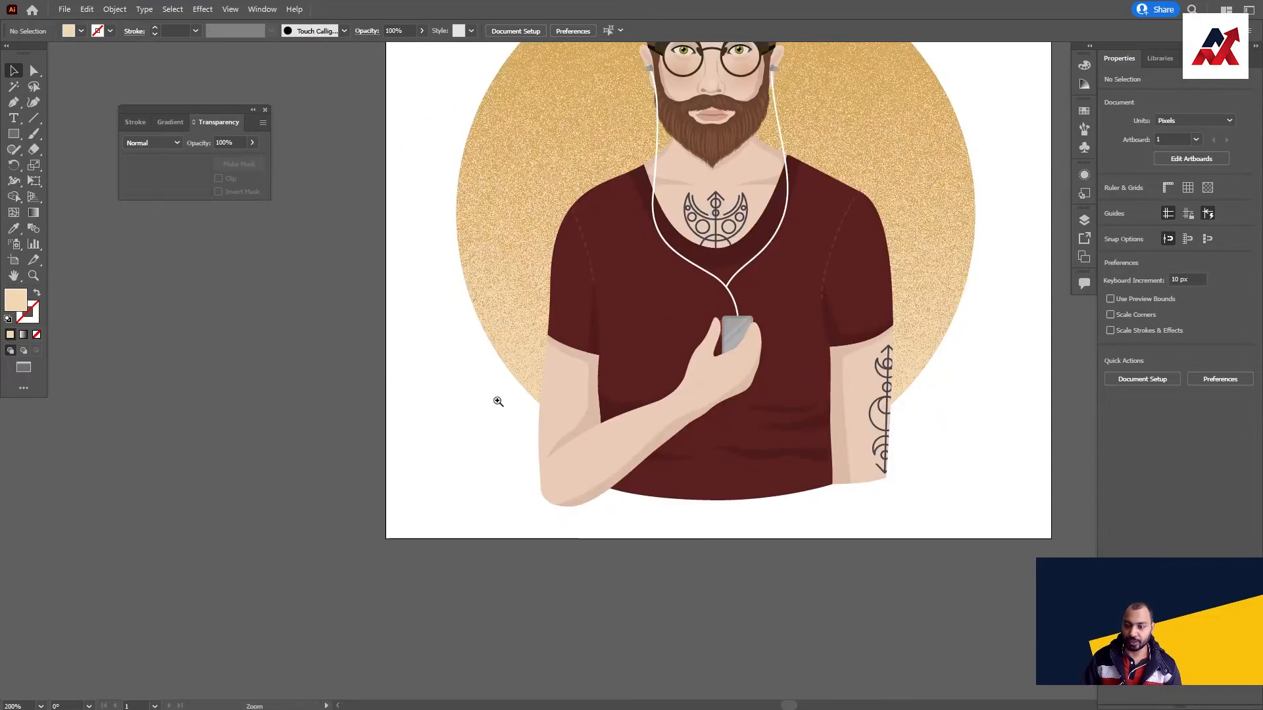
pyautogui.keyDown('ctrl'); pyautogui.click(630, 373); pyautogui.keyUp('ctrl')
pyautogui.moveTo(630, 373); pyautogui.dragTo(509, 301)
pyautogui.moveTo(501, 352); pyautogui.dragTo(408, 356)
pyautogui.hotkey('ctrl', 'z')
pyautogui.rightClick(490, 344)
pyautogui.click(535, 452)
pyautogui.hotkey('ctrl', 'shift', 'a')
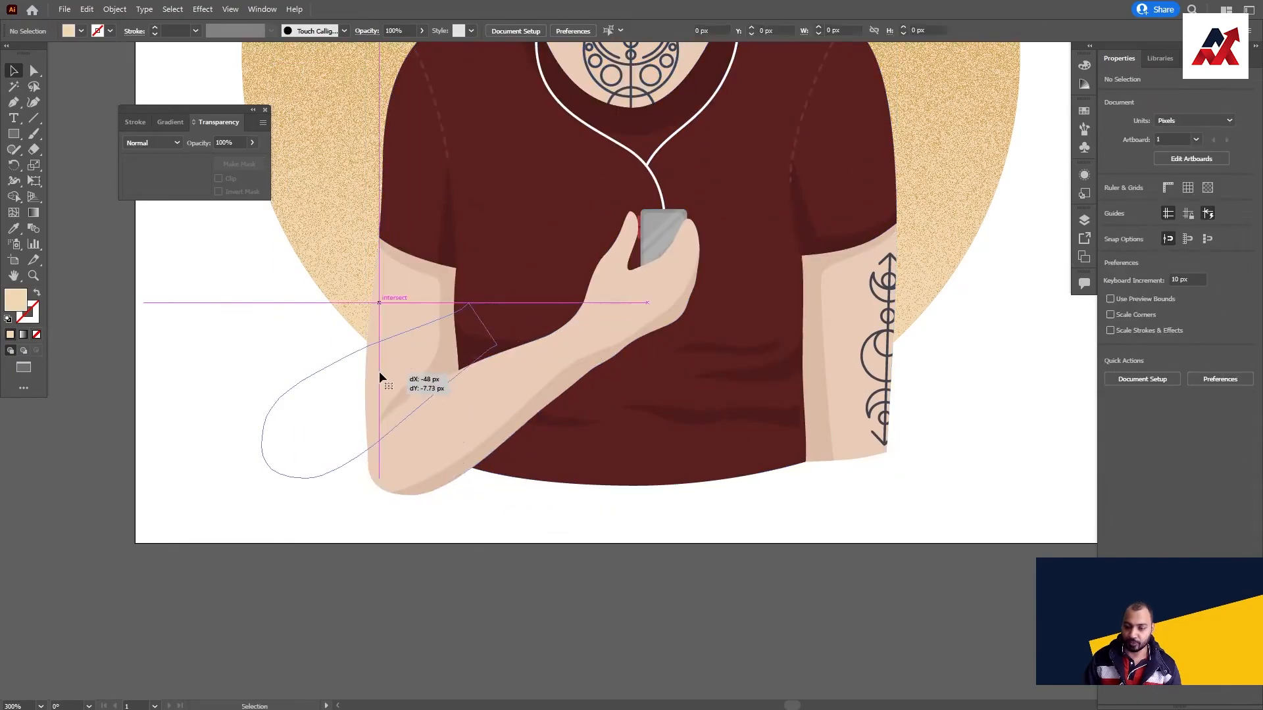
# Unite the forearm, wrist, hand and thumb pieces of the bent arm into one shape
pyautogui.click(492, 355)
pyautogui.keyDown('shift'); pyautogui.click(632, 269); pyautogui.keyUp('shift')
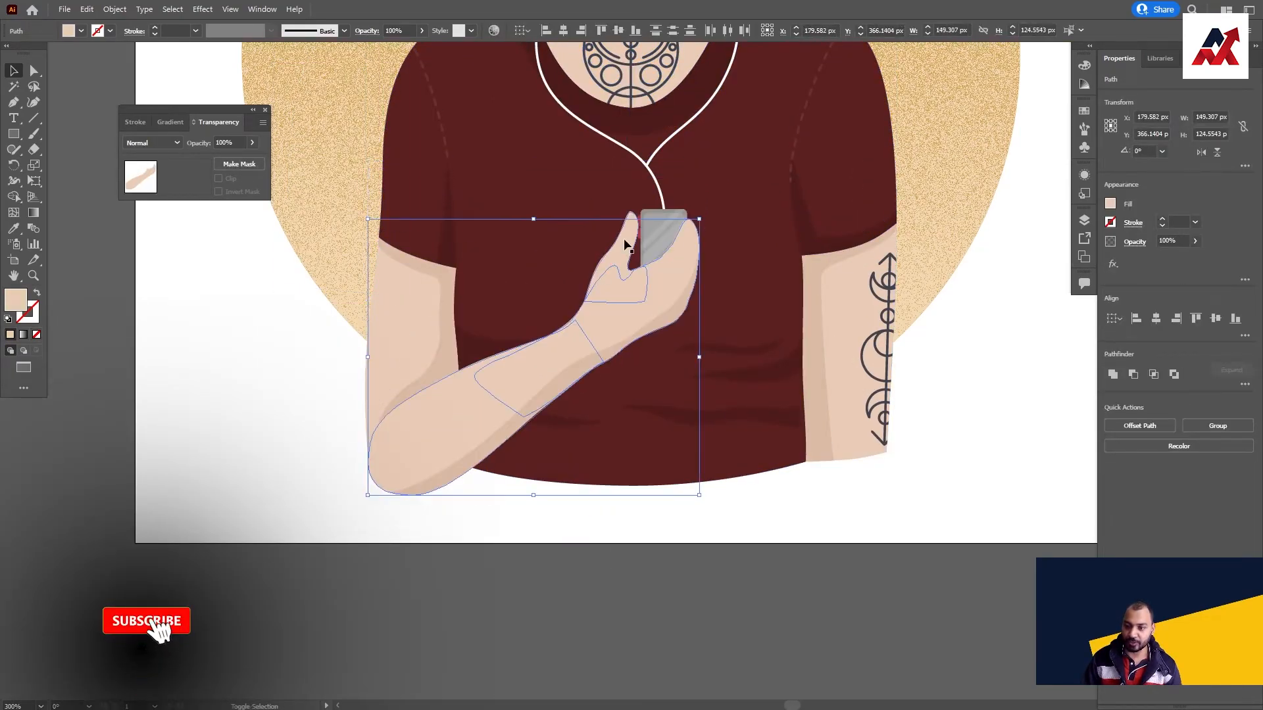
pyautogui.moveTo(623, 209); pyautogui.dragTo(622, 245)
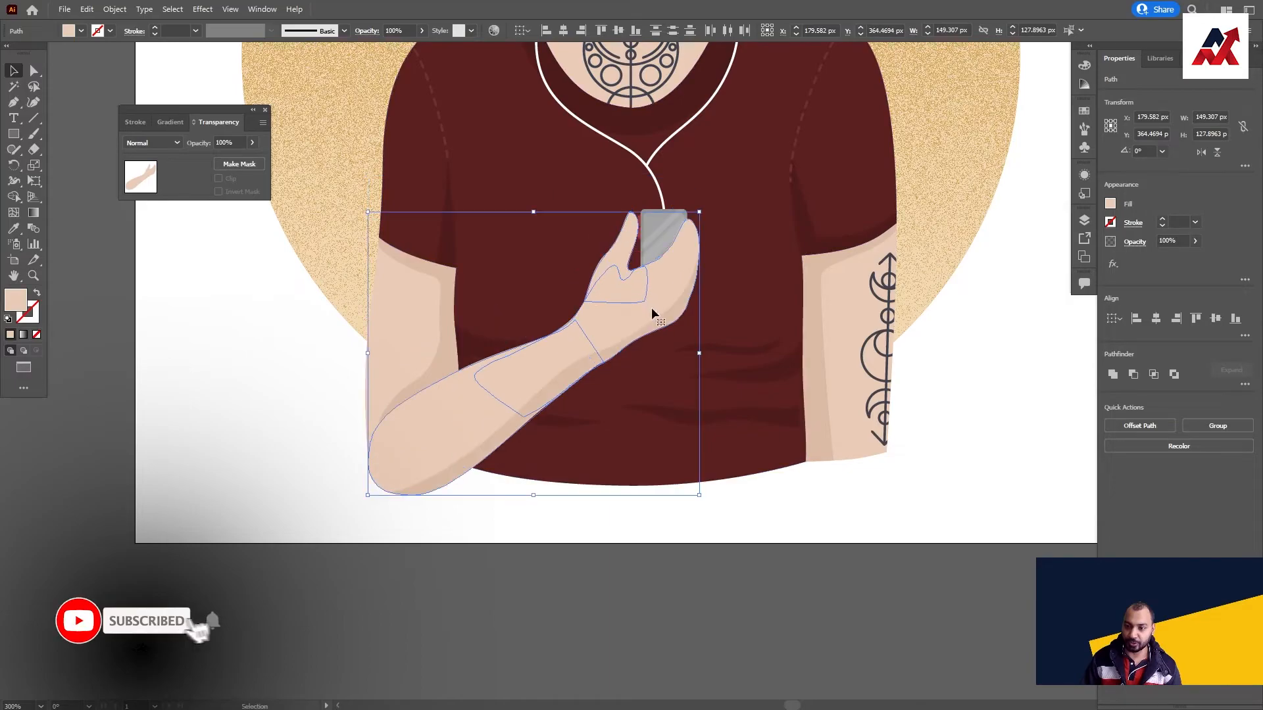
pyautogui.click(1116, 373)
pyautogui.click(605, 546)
pyautogui.moveTo(484, 400); pyautogui.dragTo(530, 356)
pyautogui.hotkey('ctrl', 'z')
# Unite the two mirrored halves of the torso skin, including neck and upper arms, into one shape
pyautogui.moveTo(392, 316); pyautogui.dragTo(354, 277)
pyautogui.press('space')
pyautogui.moveTo(691, 252); pyautogui.dragTo(735, 357)
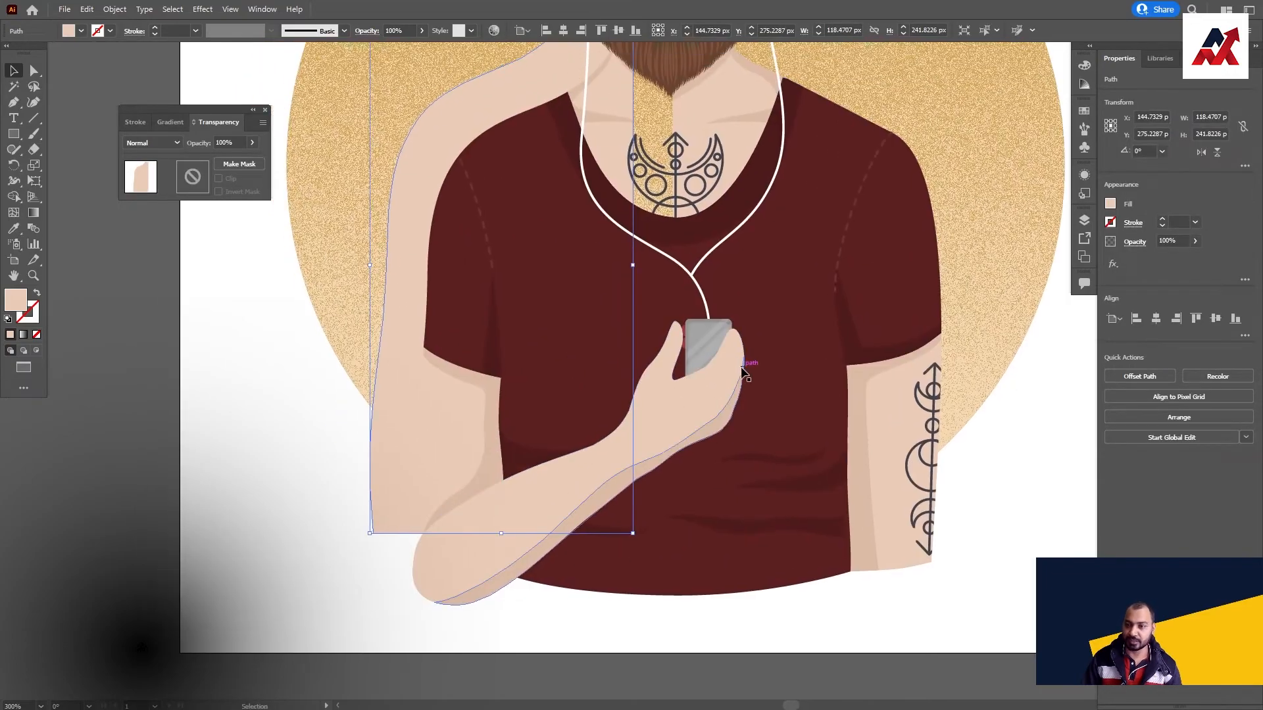
pyautogui.click(897, 401)
pyautogui.hotkey('ctrl', 'z')
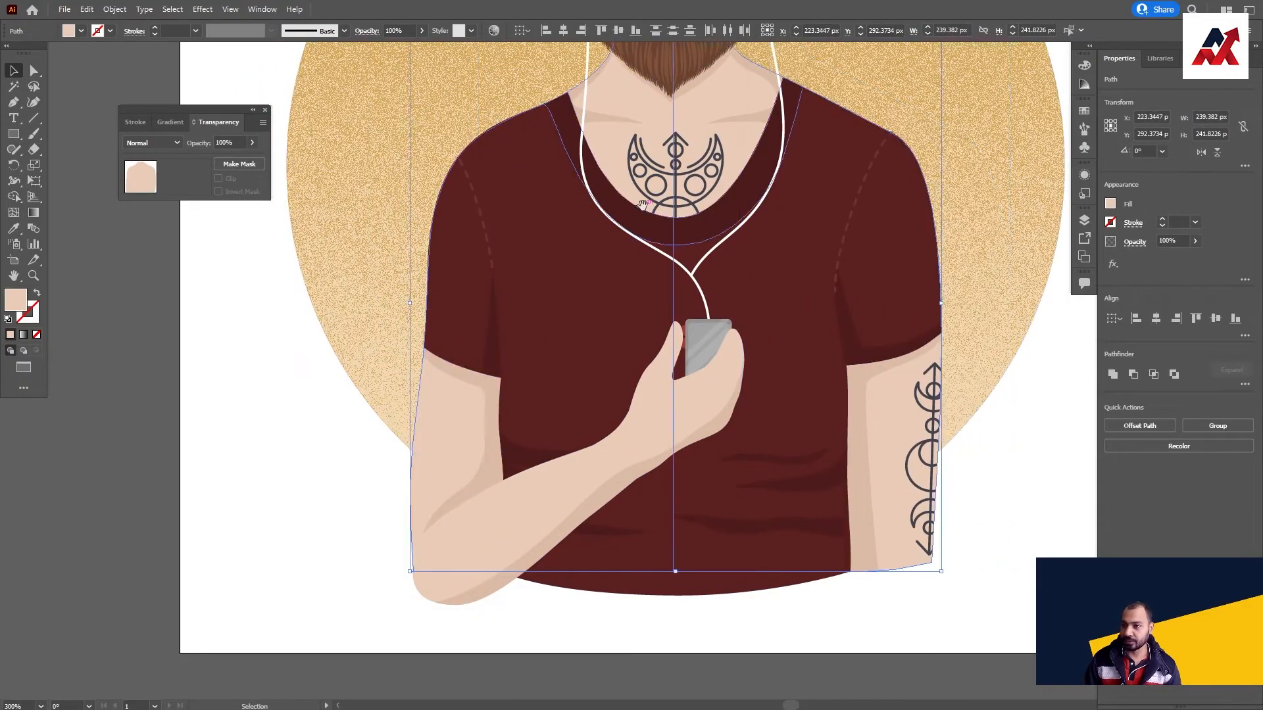
pyautogui.moveTo(654, 135); pyautogui.dragTo(642, 214)
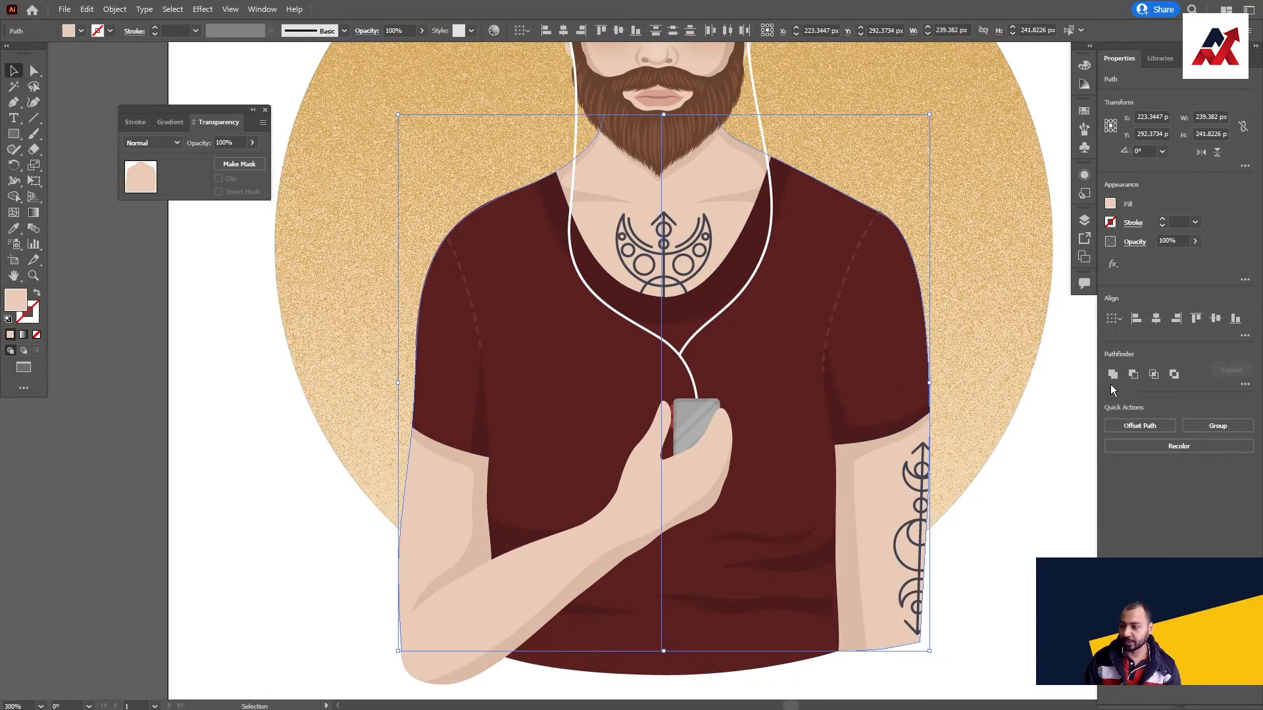
pyautogui.moveTo(737, 327); pyautogui.dragTo(698, 488)
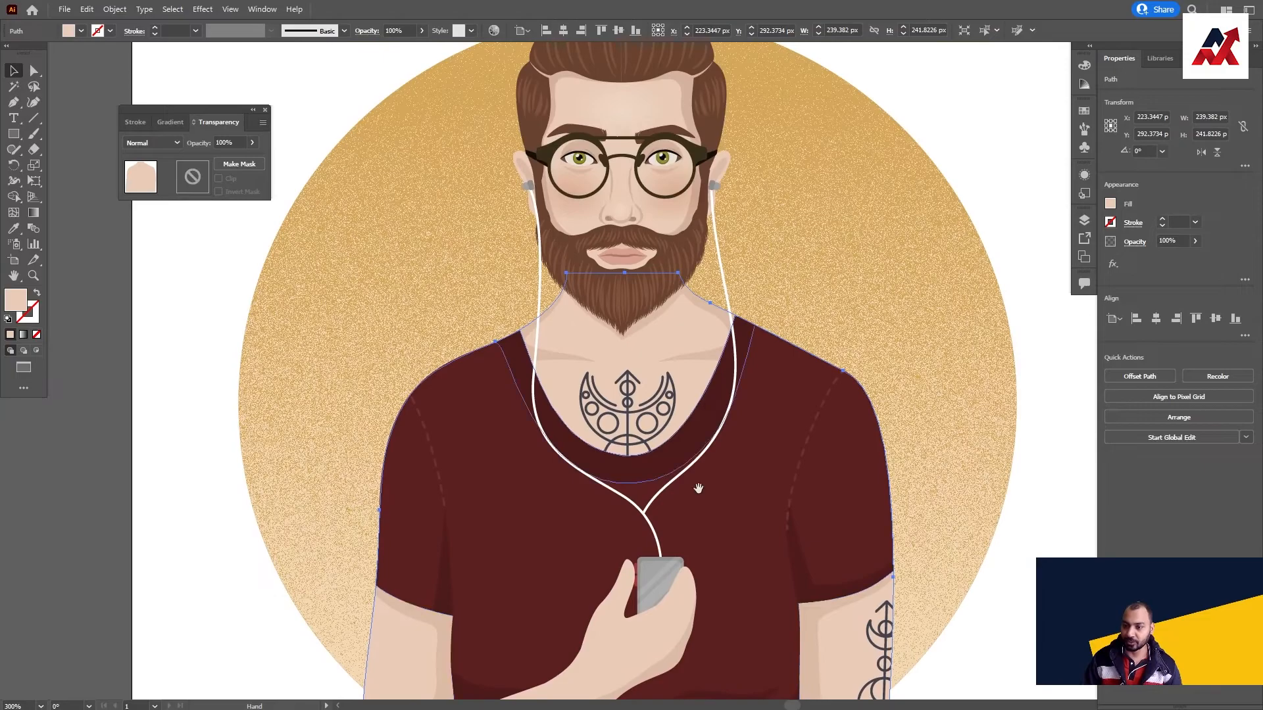
# Check the separate body shapes by test-moving them and undoing each move, and inspect the head group's selection
pyautogui.moveTo(651, 361); pyautogui.dragTo(738, 290)
pyautogui.hotkey('ctrl', 'z')
pyautogui.moveTo(658, 586); pyautogui.dragTo(656, 416)
pyautogui.moveTo(608, 476); pyautogui.dragTo(529, 443)
pyautogui.hotkey('ctrl', 'z')
pyautogui.moveTo(424, 481); pyautogui.dragTo(341, 463)
pyautogui.hotkey('ctrl', 'z')
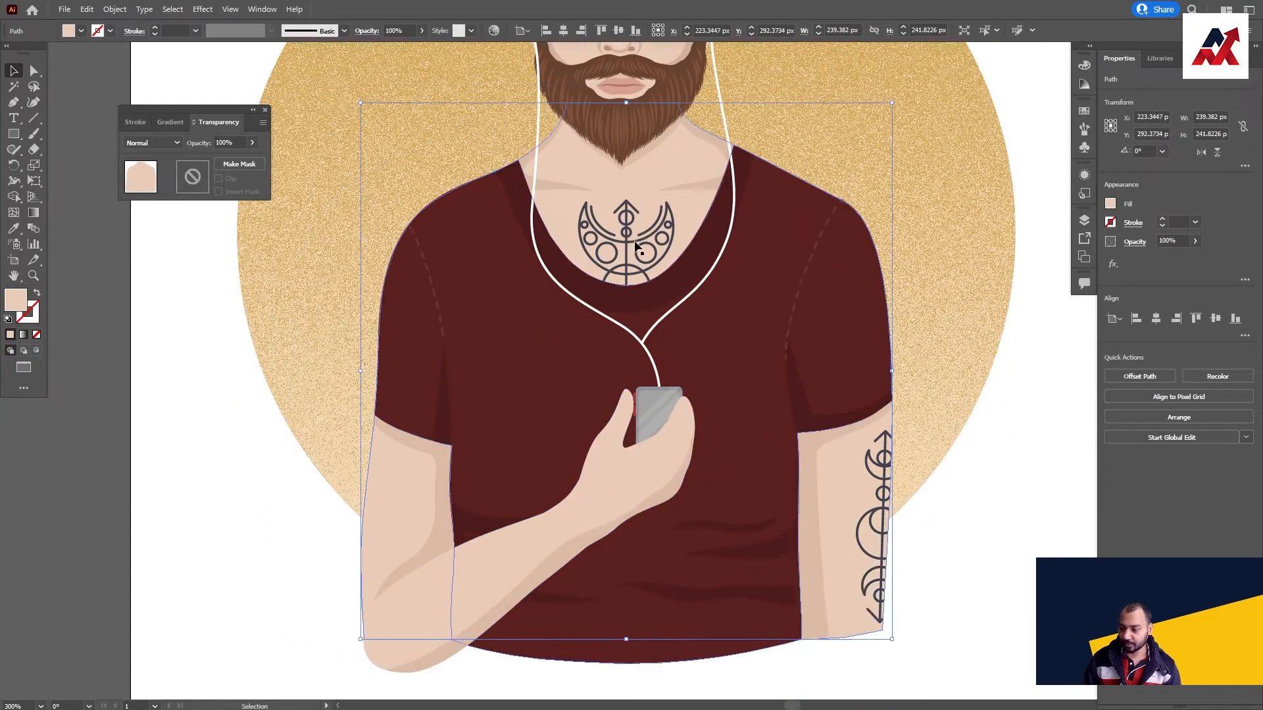
pyautogui.moveTo(677, 282); pyautogui.dragTo(634, 572)
pyautogui.click(641, 200)
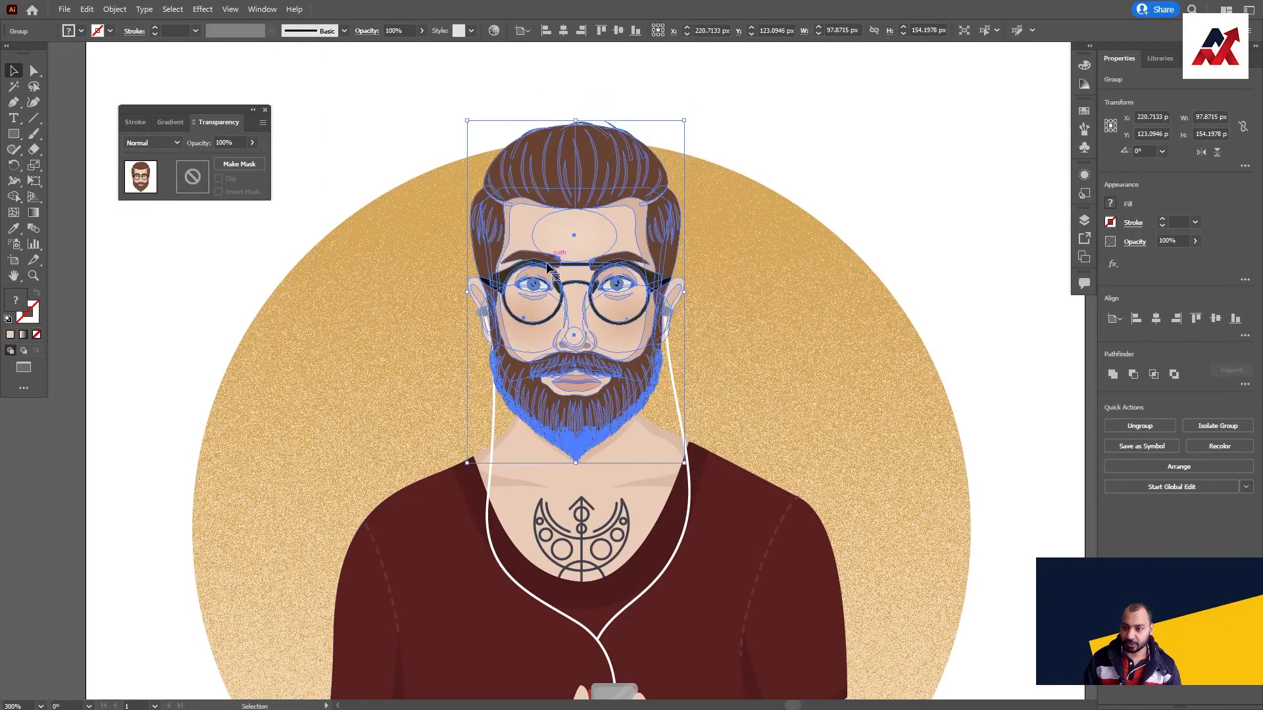
pyautogui.click(724, 200)
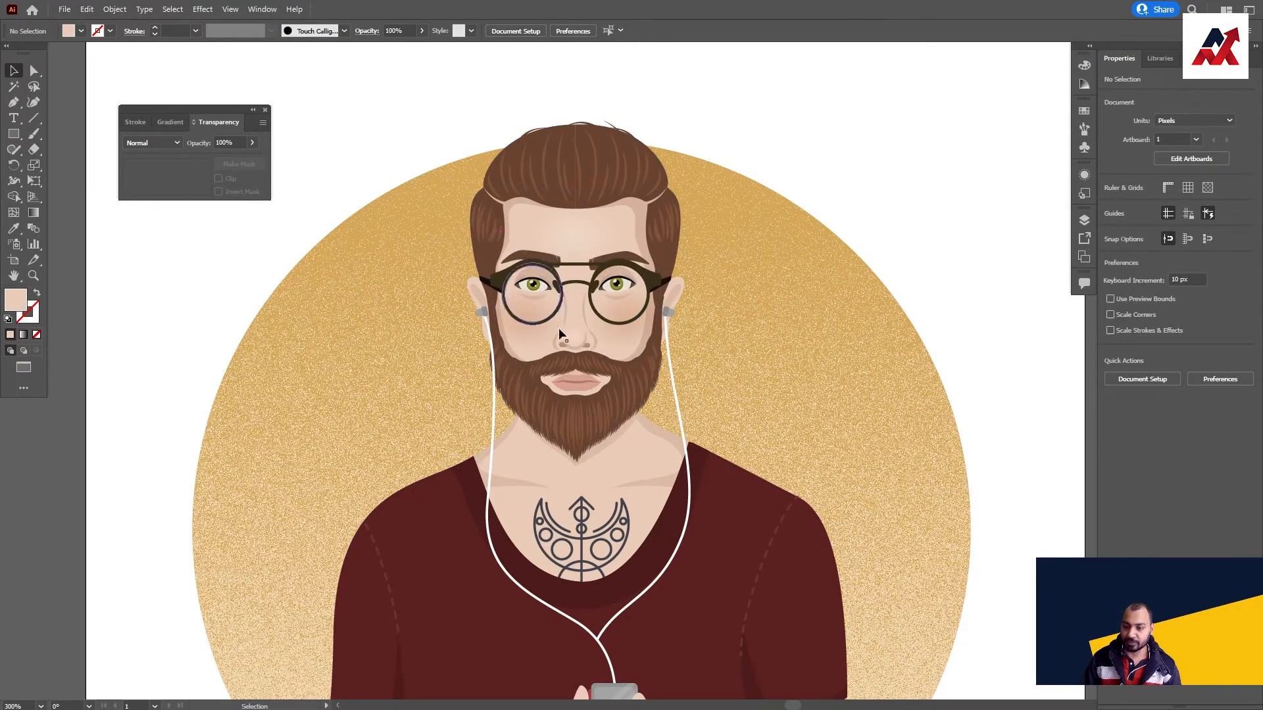
# Select the united bent arm shape and copy it
pyautogui.scroll(-3, 560, 319)
pyautogui.hotkey('ctrl', '-')
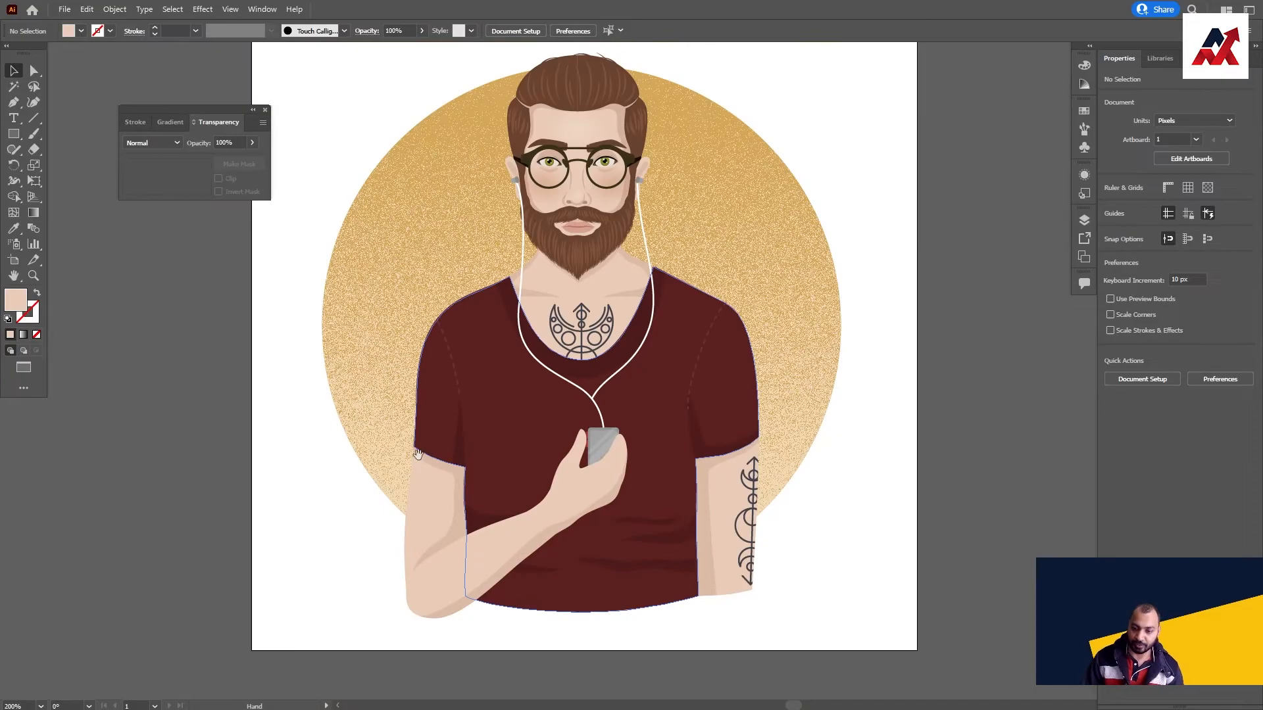
pyautogui.moveTo(427, 454); pyautogui.dragTo(364, 322)
pyautogui.click(390, 412)
pyautogui.hotkey('ctrl', '+')
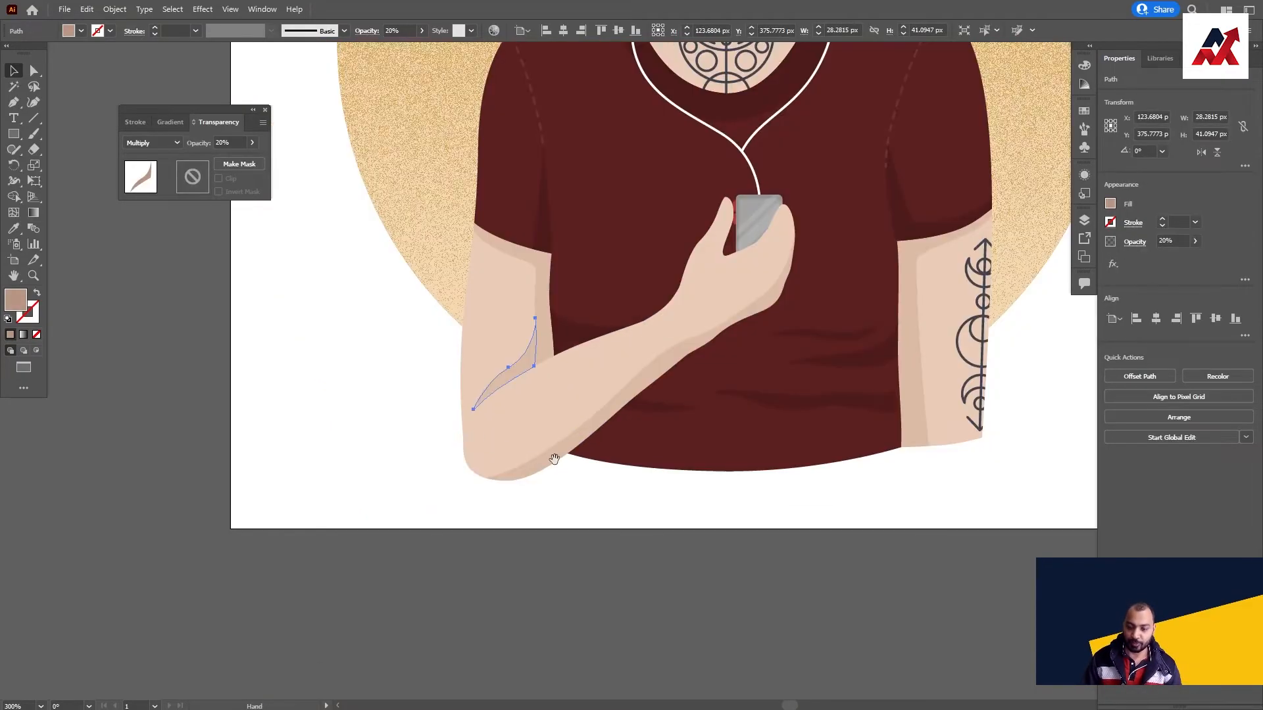
pyautogui.moveTo(553, 462); pyautogui.dragTo(429, 523)
pyautogui.click(424, 471)
pyautogui.moveTo(429, 461); pyautogui.dragTo(472, 376)
pyautogui.hotkey('ctrl', 'z')
pyautogui.hotkey('ctrl', 'c')
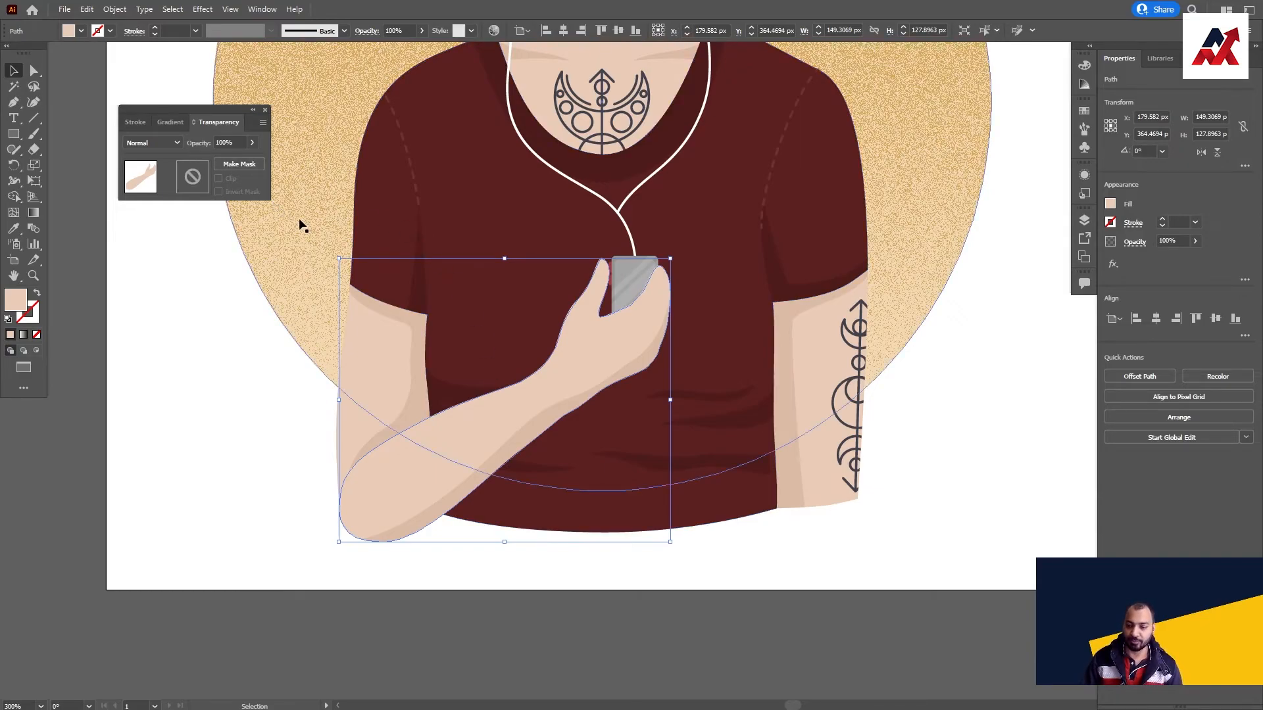
# Try adding an opacity mask to the bent arm and shifting the arm, and undo both attempts
pyautogui.click(245, 163)
pyautogui.hotkey('ctrl', 'z')
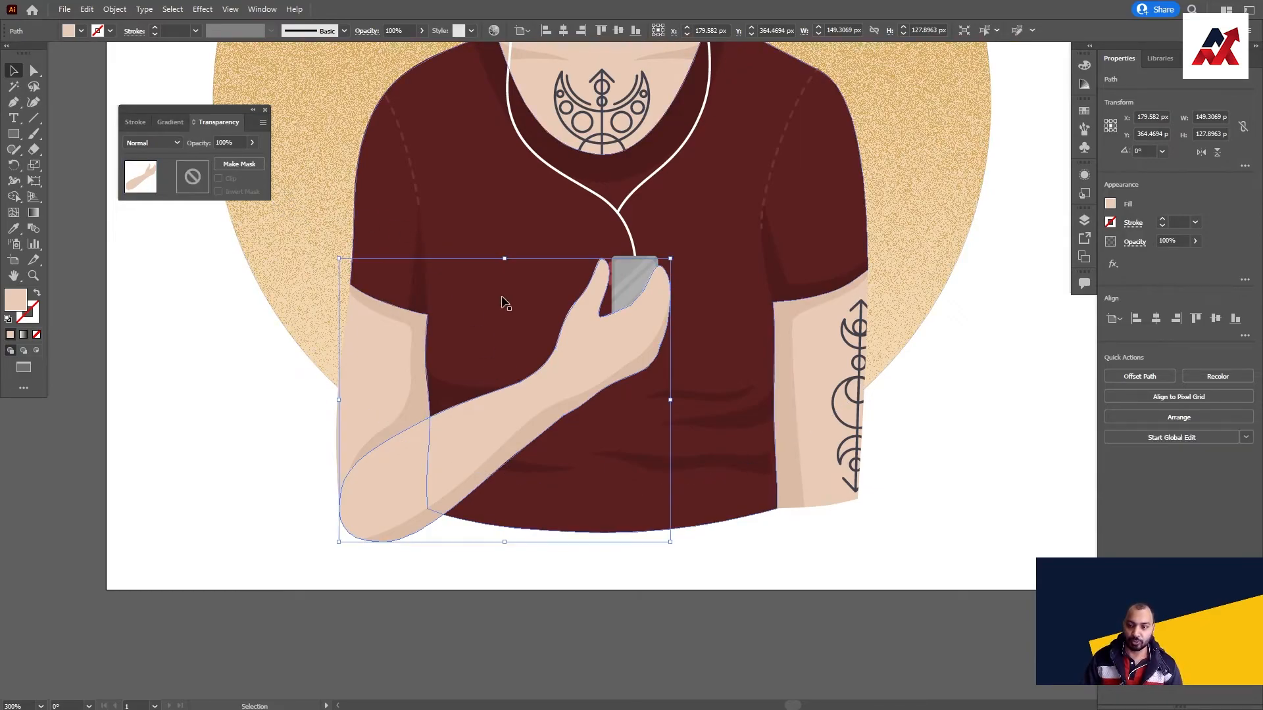
pyautogui.moveTo(507, 412); pyautogui.dragTo(537, 431)
pyautogui.hotkey('ctrl', 'z')
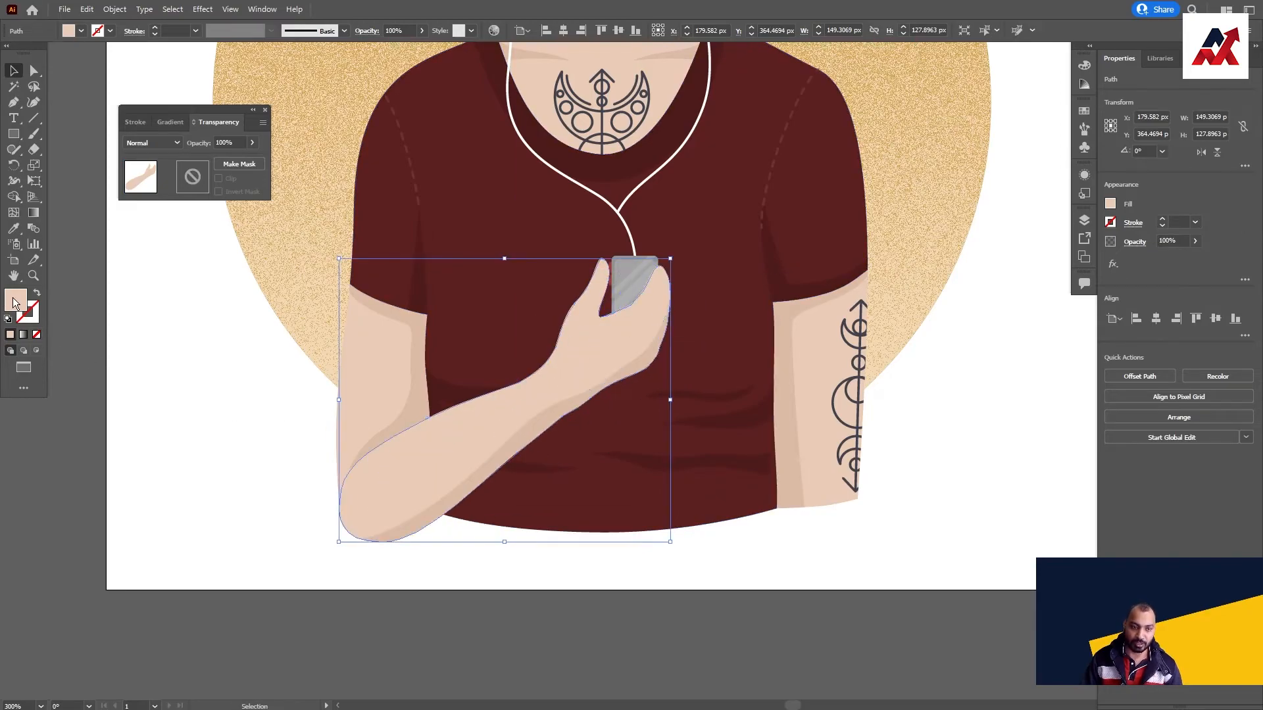
# Fill the copied bent arm shape with the paler skin tone #f9eae1 and test-move it, undoing the shift
pyautogui.doubleClick(15, 303)
pyautogui.moveTo(636, 230); pyautogui.dragTo(614, 197)
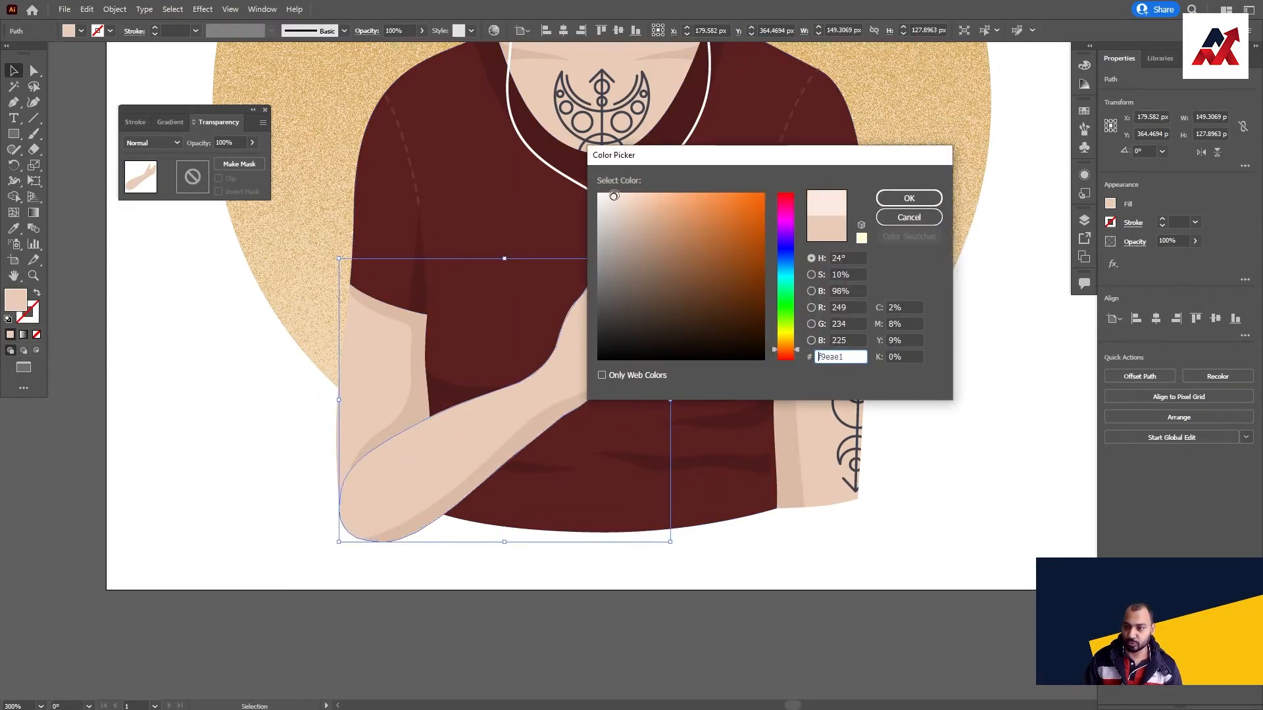
pyautogui.click(885, 200)
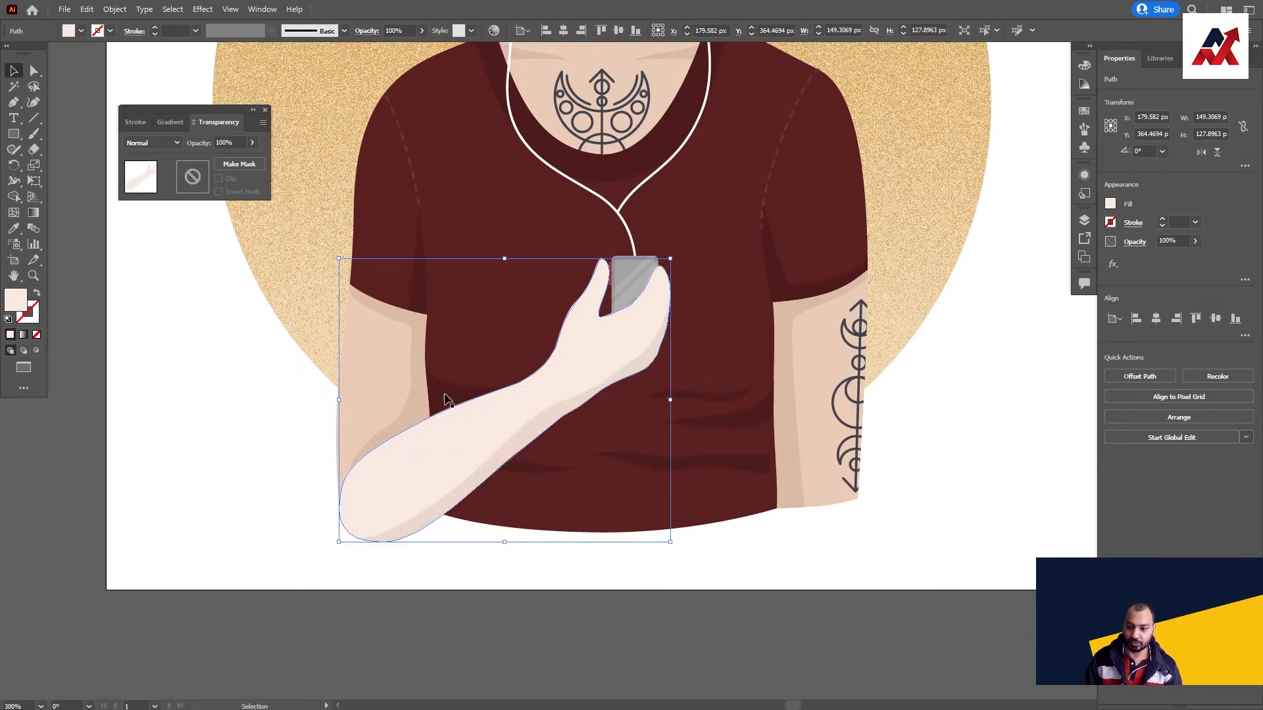
pyautogui.moveTo(456, 431); pyautogui.dragTo(498, 462)
pyautogui.hotkey('ctrl', 'z')
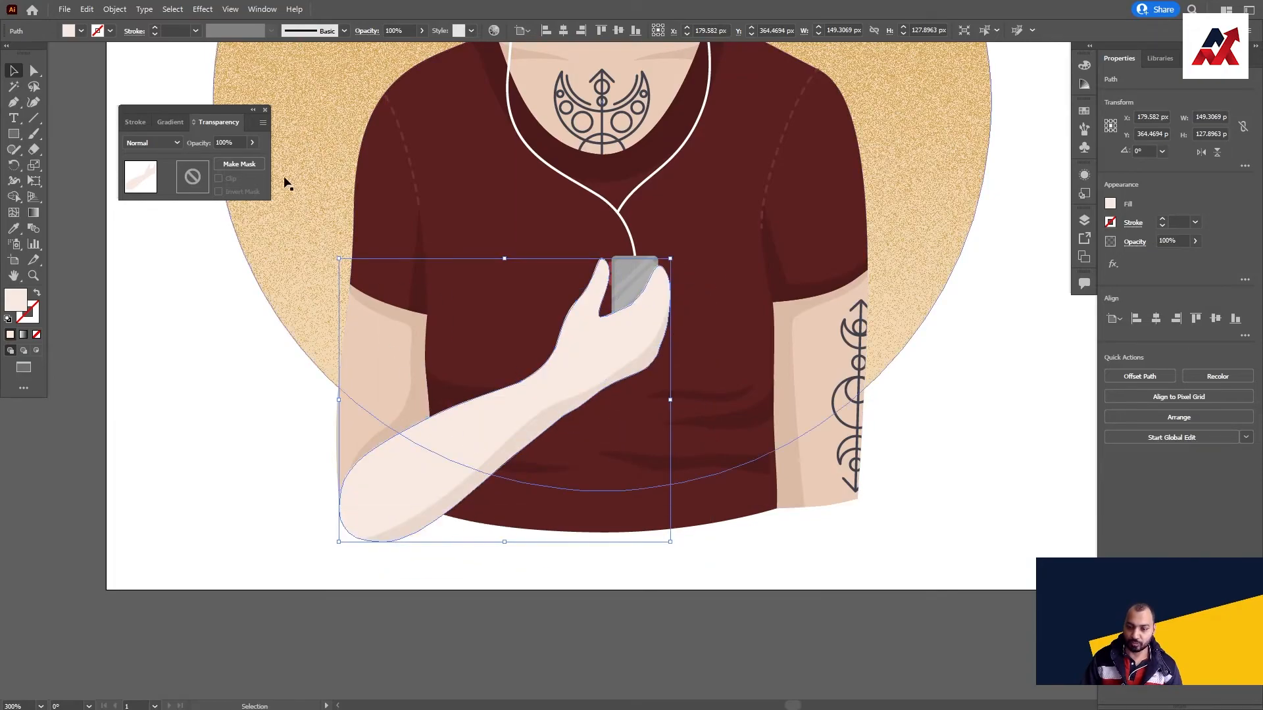
# Add an opacity mask with Clip off to the pale arm and draw a mask rectangle covering the whole arm
pyautogui.click(248, 165)
pyautogui.click(219, 179)
pyautogui.click(194, 181)
pyautogui.press('m')
pyautogui.moveTo(305, 229)
pyautogui.mouseDown()
pyautogui.moveTo(699, 479)
pyautogui.moveTo(694, 592)
pyautogui.mouseUp()
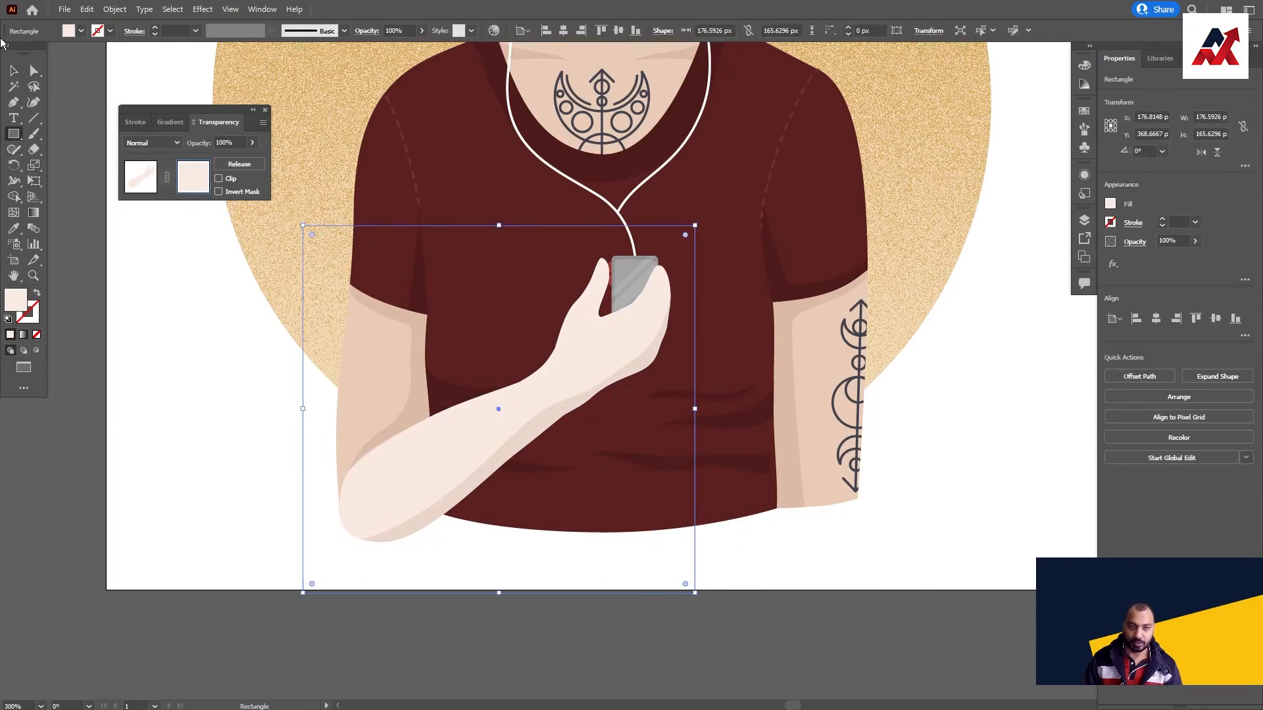
pyautogui.click(14, 74)
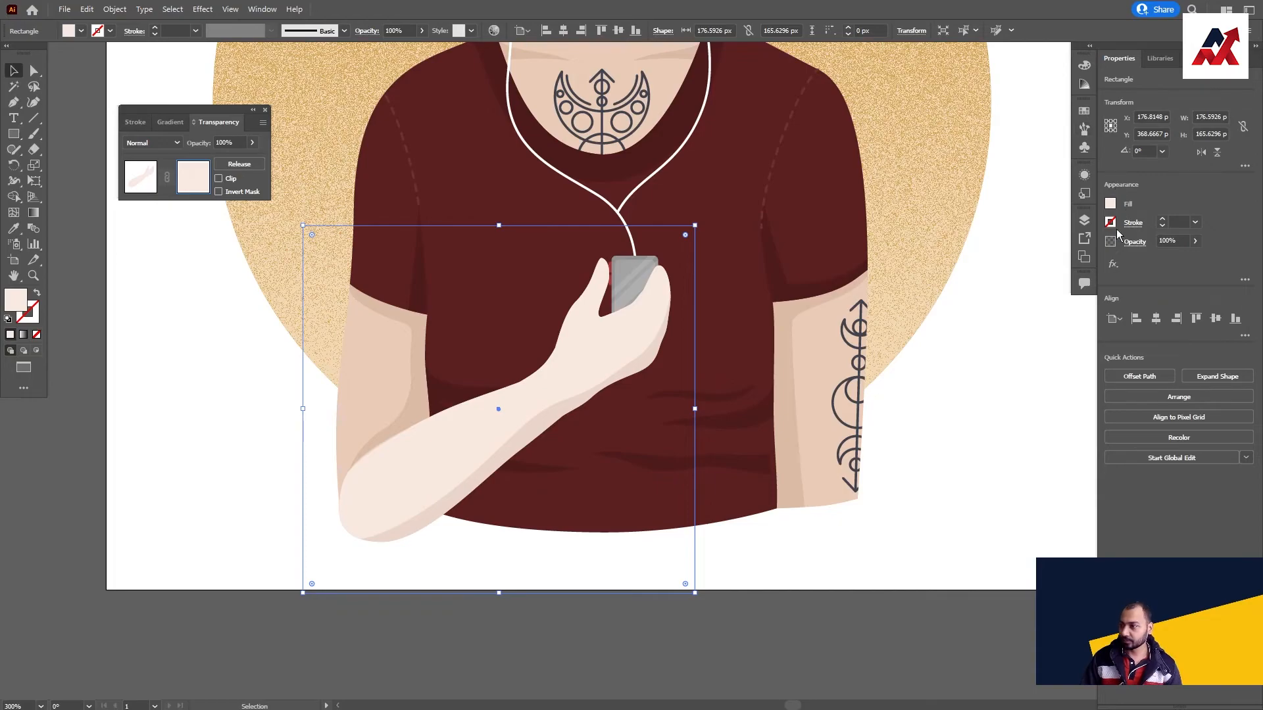
# Fill the mask rectangle with a linear white-to-black gradient and apply the Grain texture effect to it
pyautogui.click(34, 213)
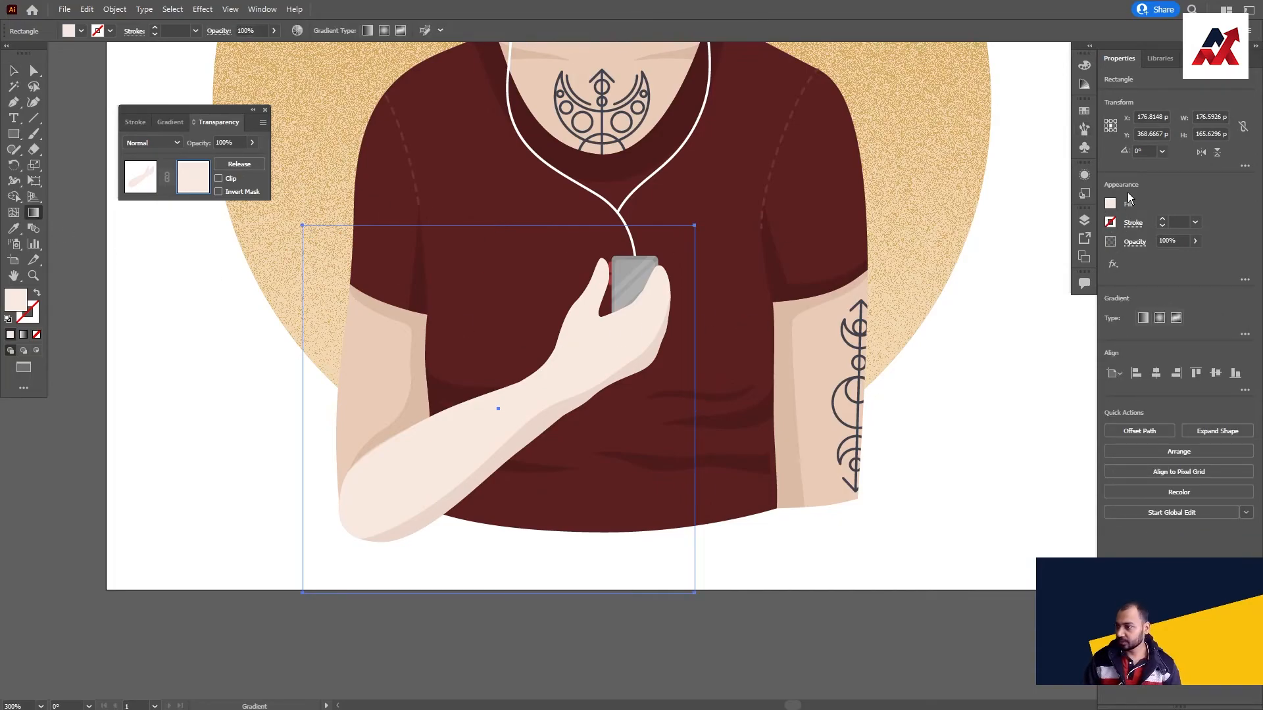
pyautogui.click(173, 122)
pyautogui.click(206, 213)
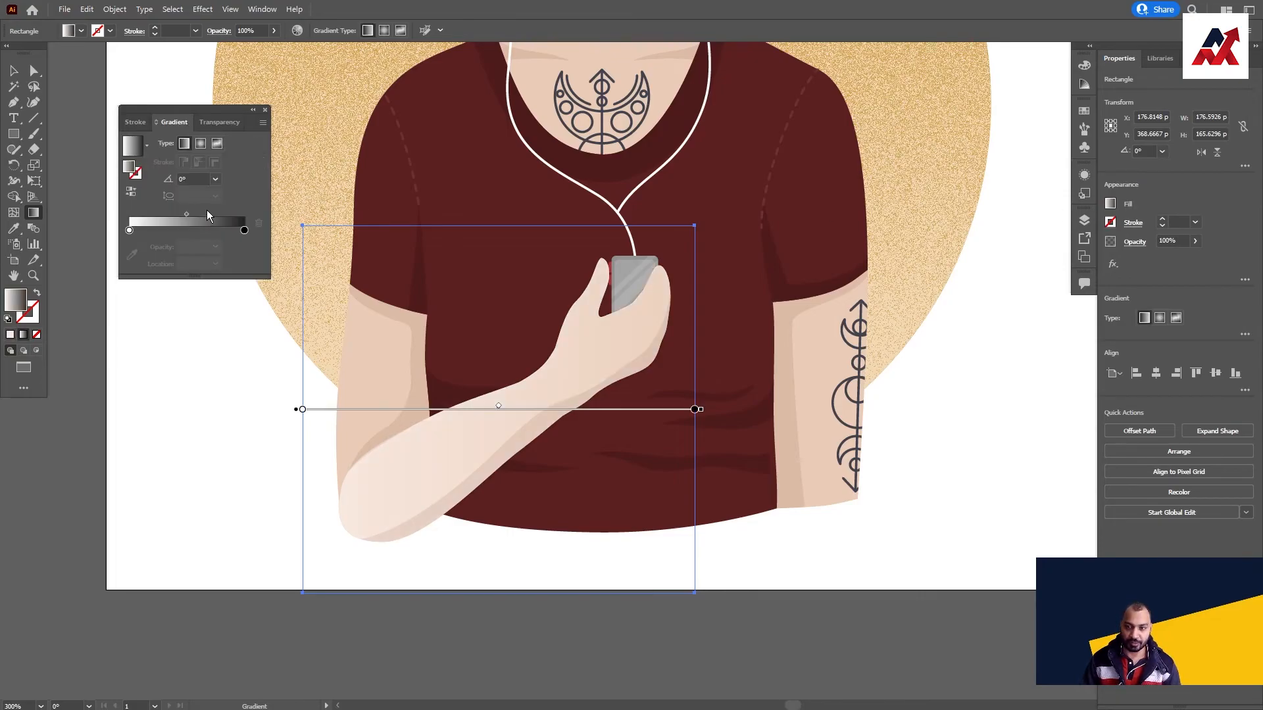
pyautogui.click(203, 9)
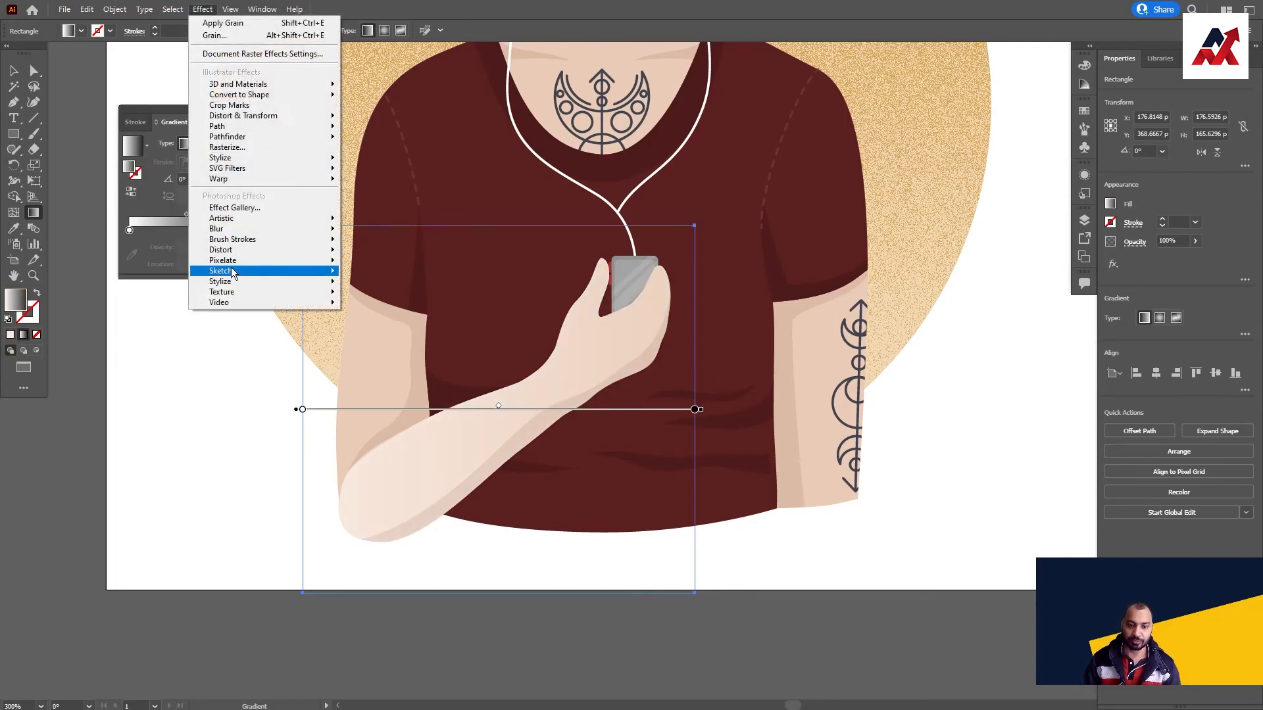
pyautogui.moveTo(296, 292)
pyautogui.click(372, 308)
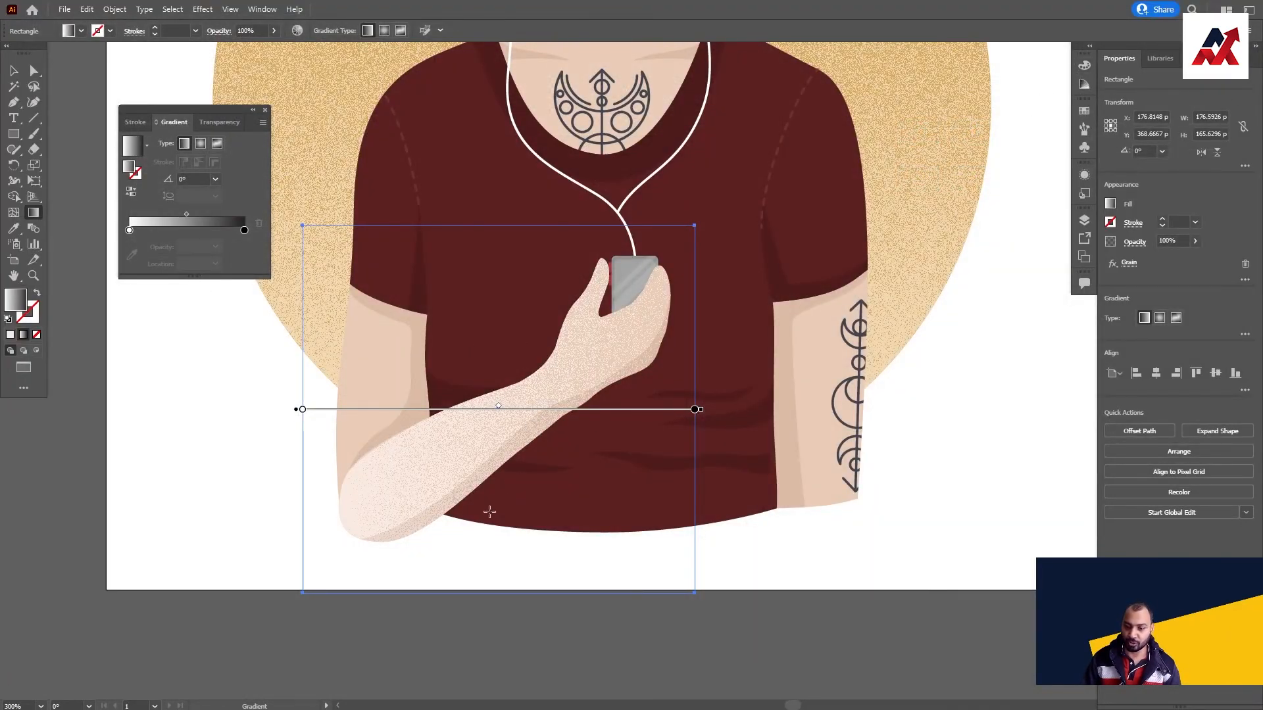
# Redirect the mask gradient to about 51° so the grainy highlight runs from below the elbow and fades toward the wrist
pyautogui.moveTo(452, 544)
pyautogui.mouseDown()
pyautogui.moveTo(550, 442)
pyautogui.moveTo(520, 411)
pyautogui.mouseUp()
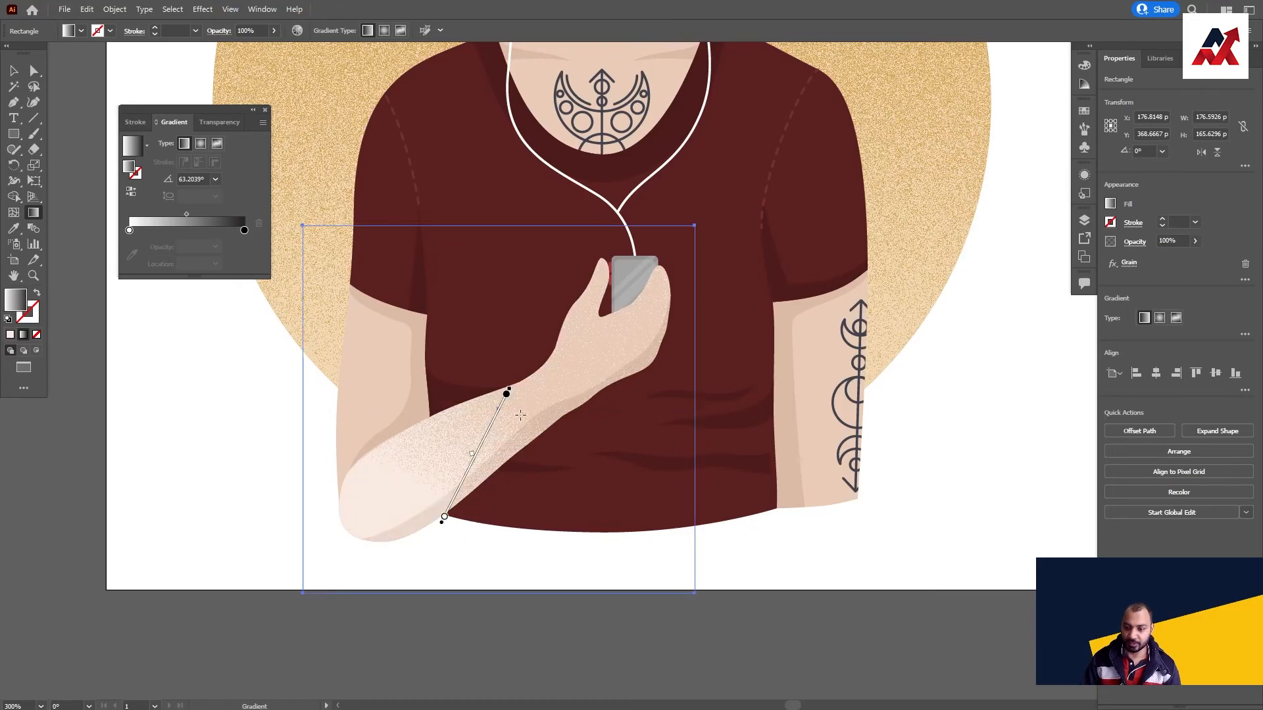
pyautogui.moveTo(491, 548)
pyautogui.mouseDown()
pyautogui.moveTo(556, 369)
pyautogui.moveTo(518, 356)
pyautogui.mouseUp()
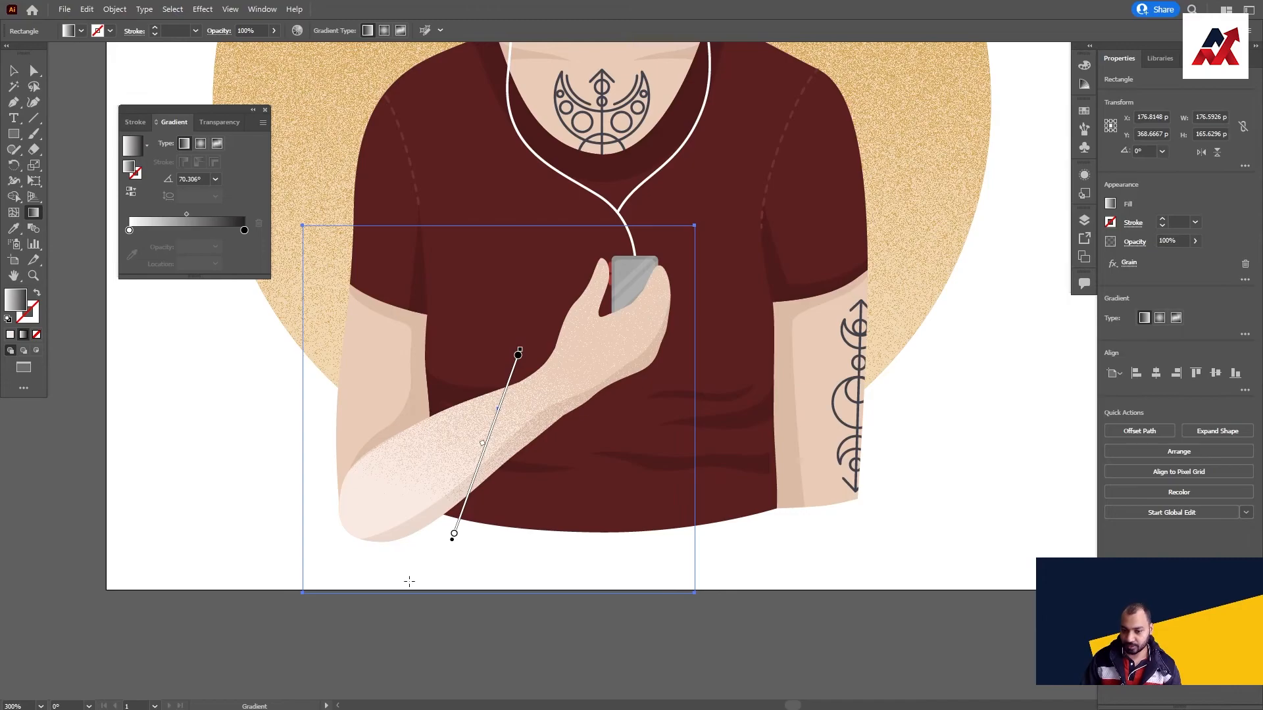
pyautogui.moveTo(327, 606); pyautogui.dragTo(487, 422)
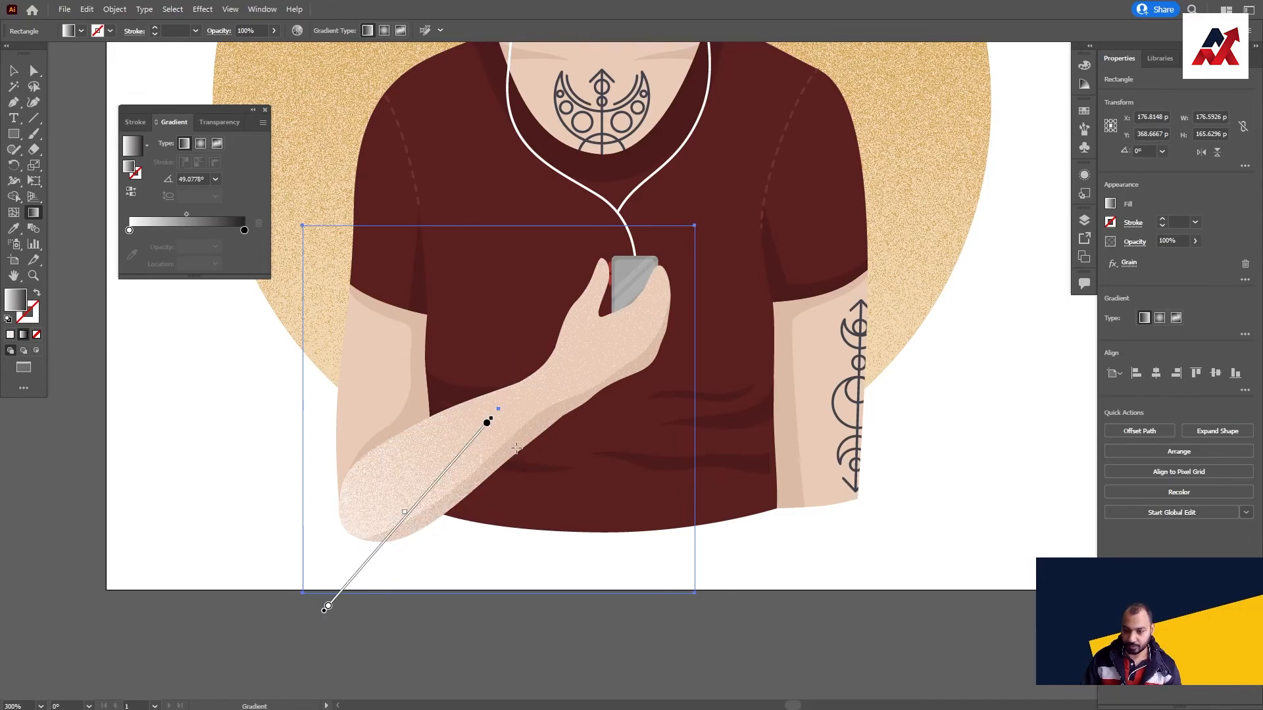
pyautogui.moveTo(446, 641); pyautogui.dragTo(543, 442)
pyautogui.moveTo(356, 633); pyautogui.dragTo(563, 373)
# Leave the opacity mask, return to editing the arm artwork and deselect it to review the whole illustration
pyautogui.press('v')
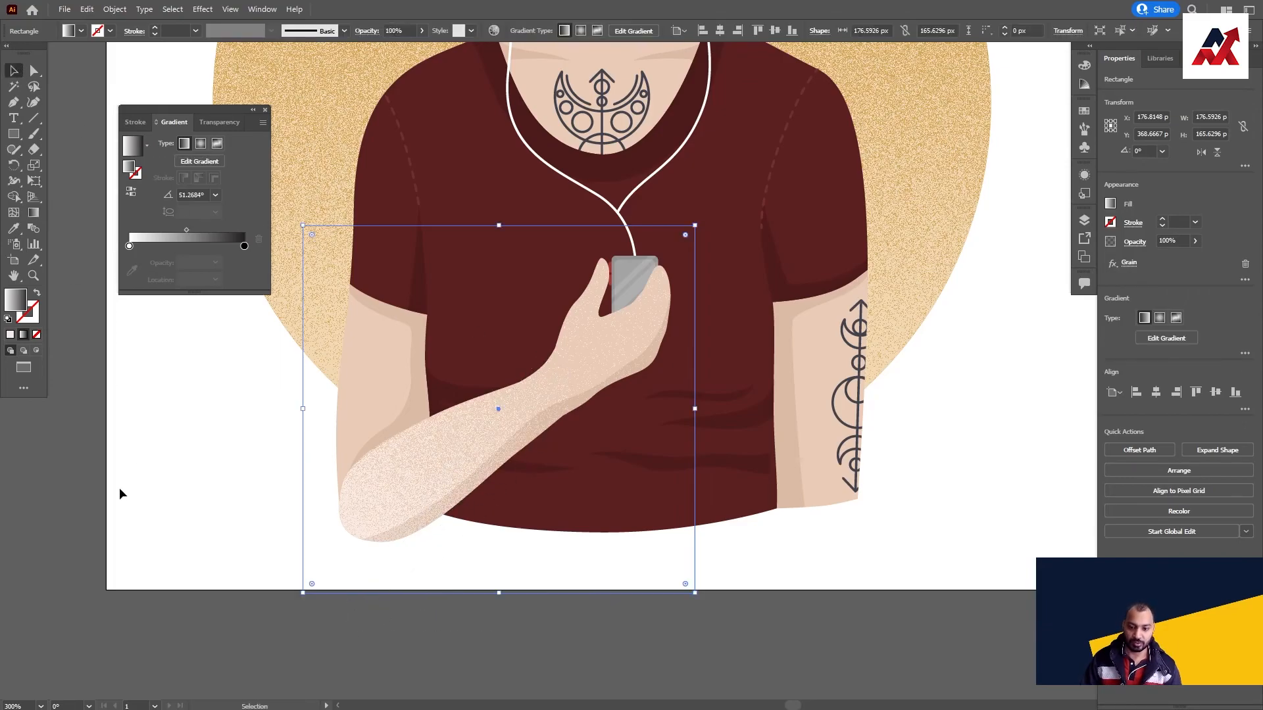
pyautogui.click(92, 472)
pyautogui.click(559, 465)
pyautogui.click(219, 122)
pyautogui.click(137, 176)
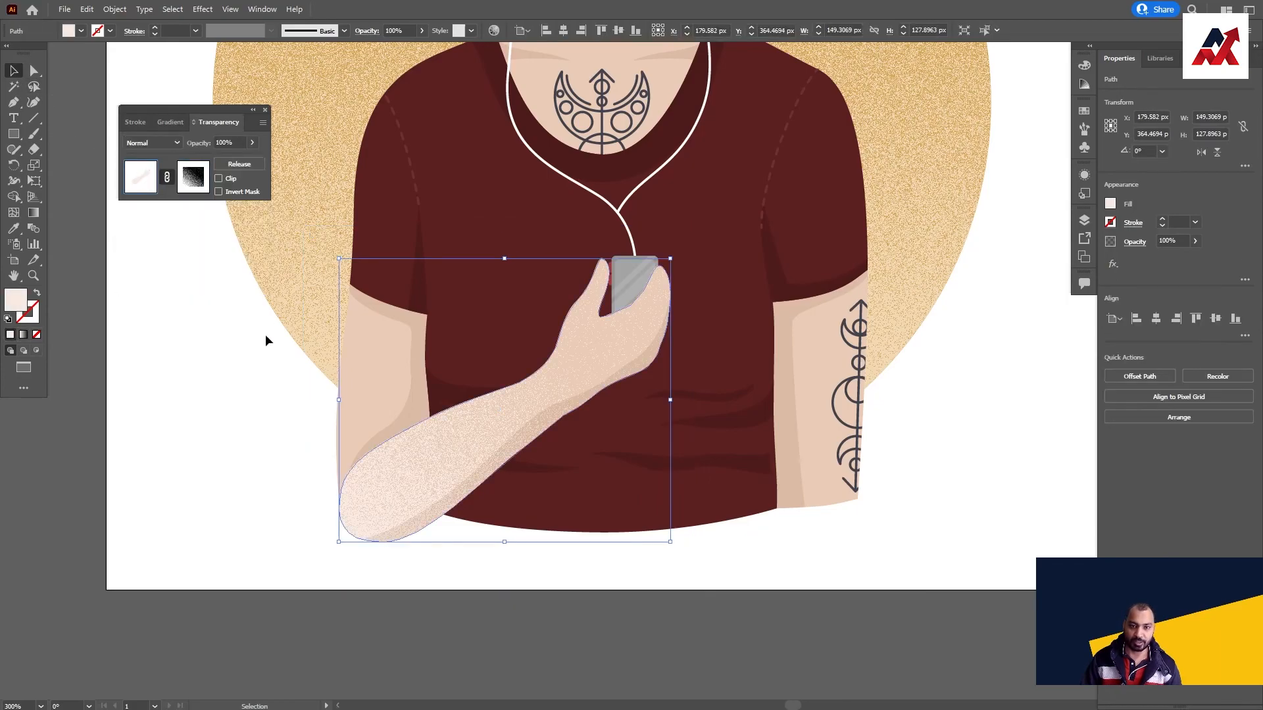
pyautogui.click(219, 514)
pyautogui.hotkey('ctrl', '-')
pyautogui.hotkey('ctrl', '-')
pyautogui.moveTo(745, 411); pyautogui.dragTo(623, 480)
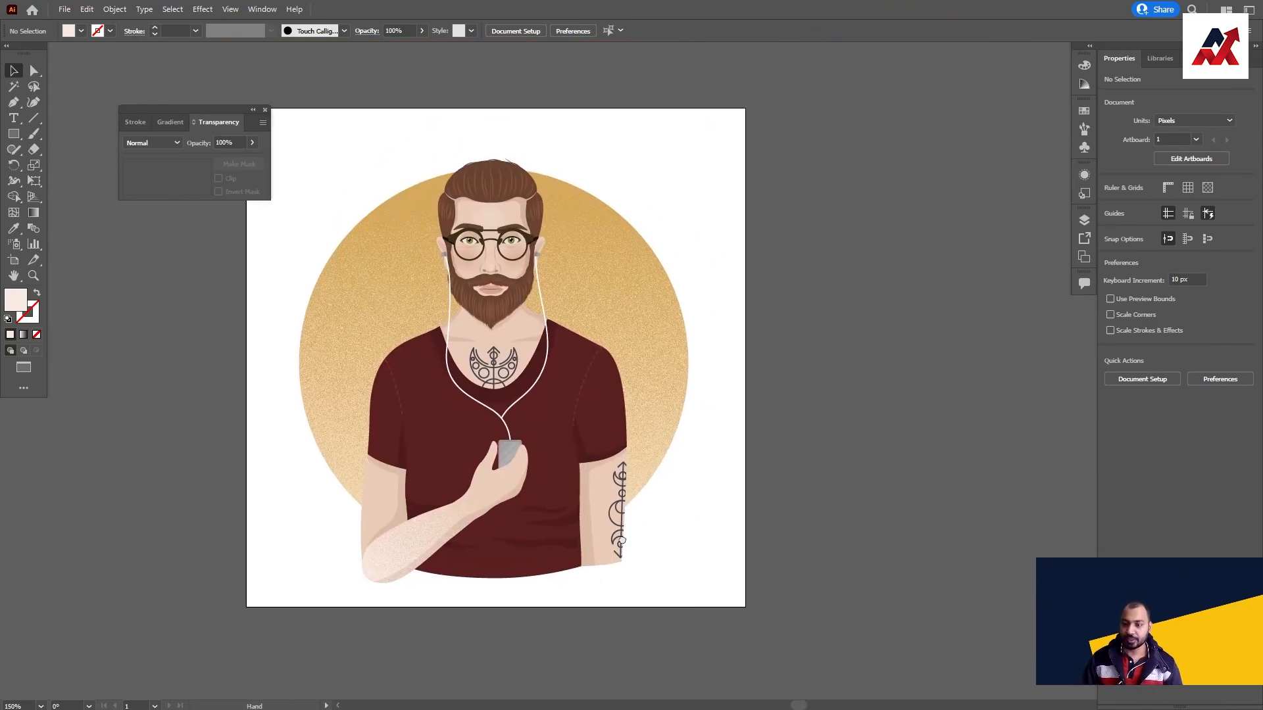